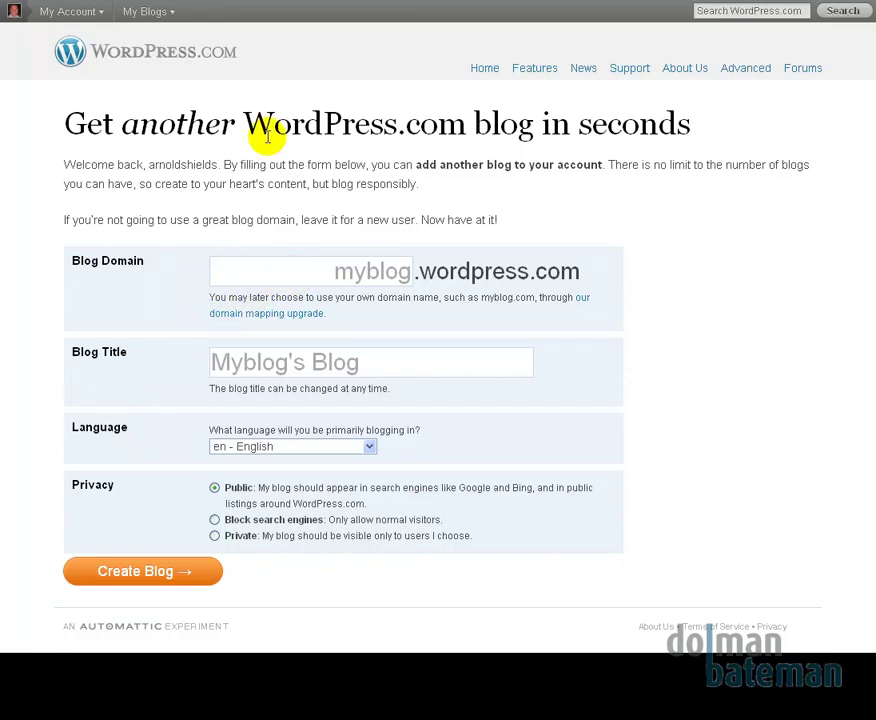
Create a public English blog with the domain xyzlawyers and the title XYZ Lawyers.
{"action": "left_click", "coordinate": [323, 266]}
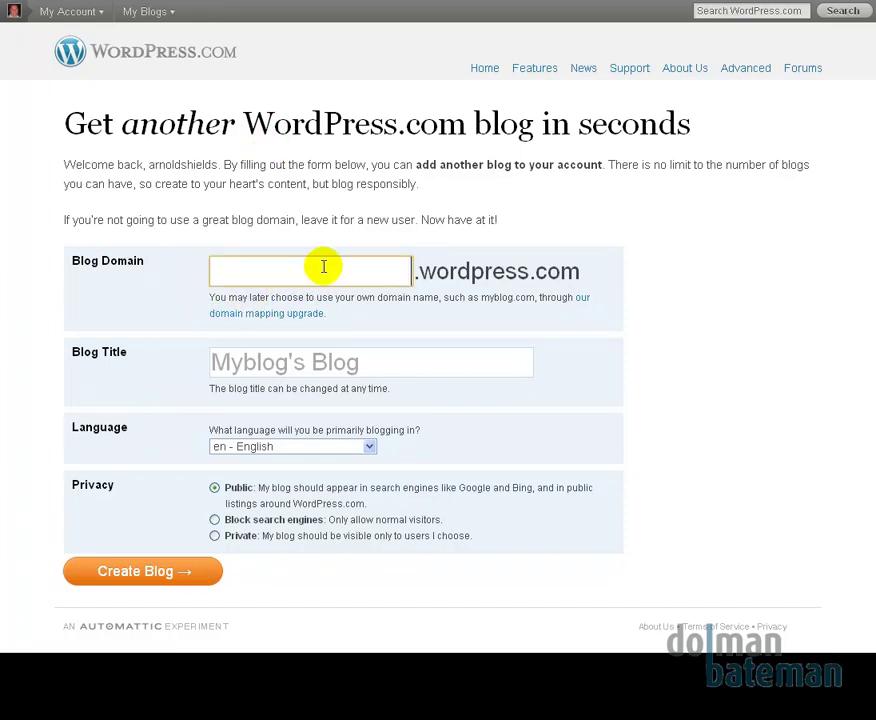
{"action": "type", "text": "xyzla"}
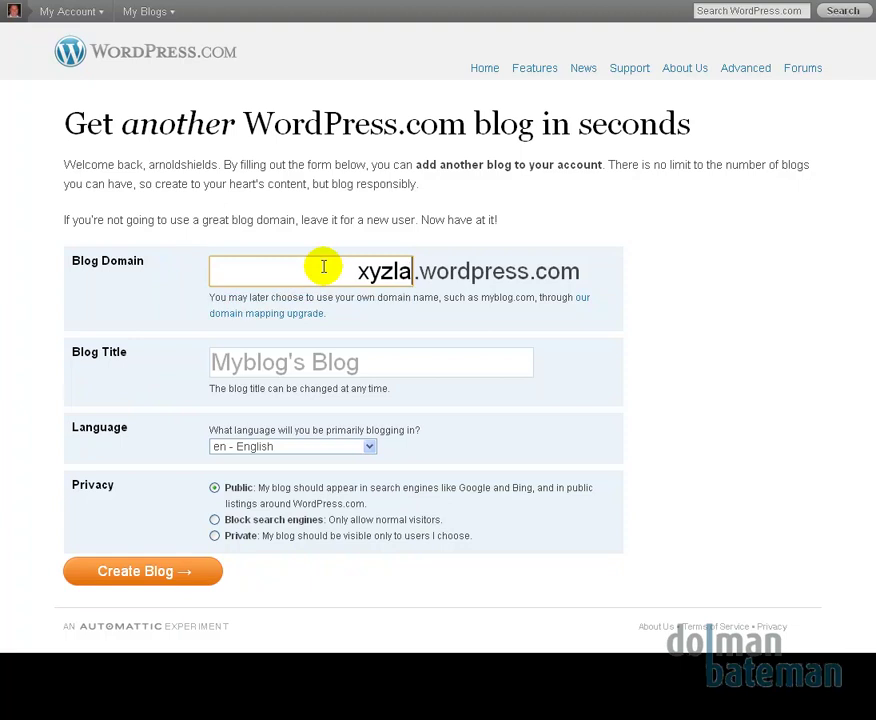
{"action": "type", "text": "wyers"}
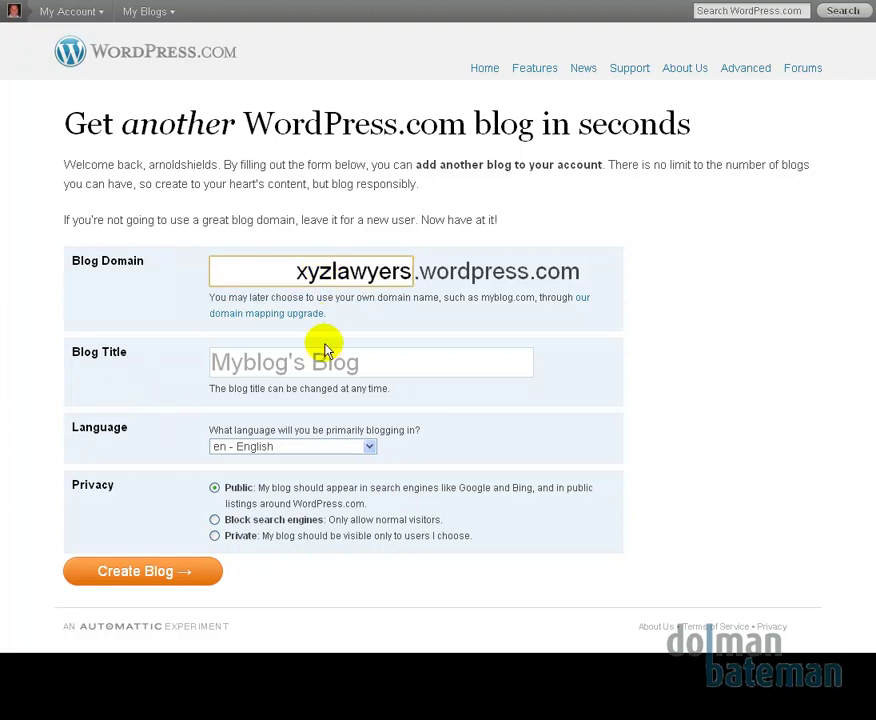
{"action": "left_click", "coordinate": [324, 352]}
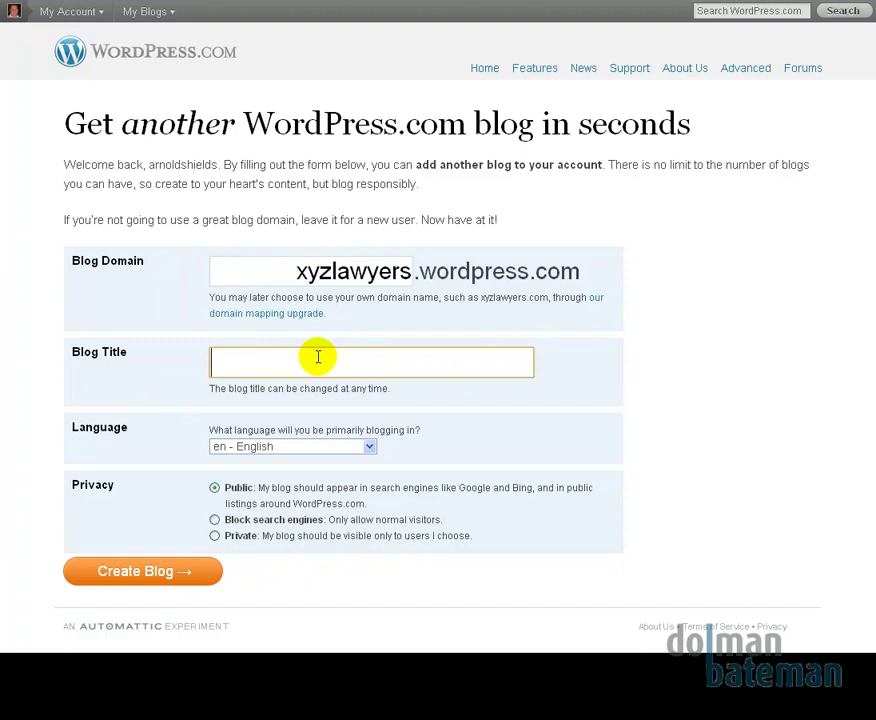
{"action": "type", "text": "XY"}
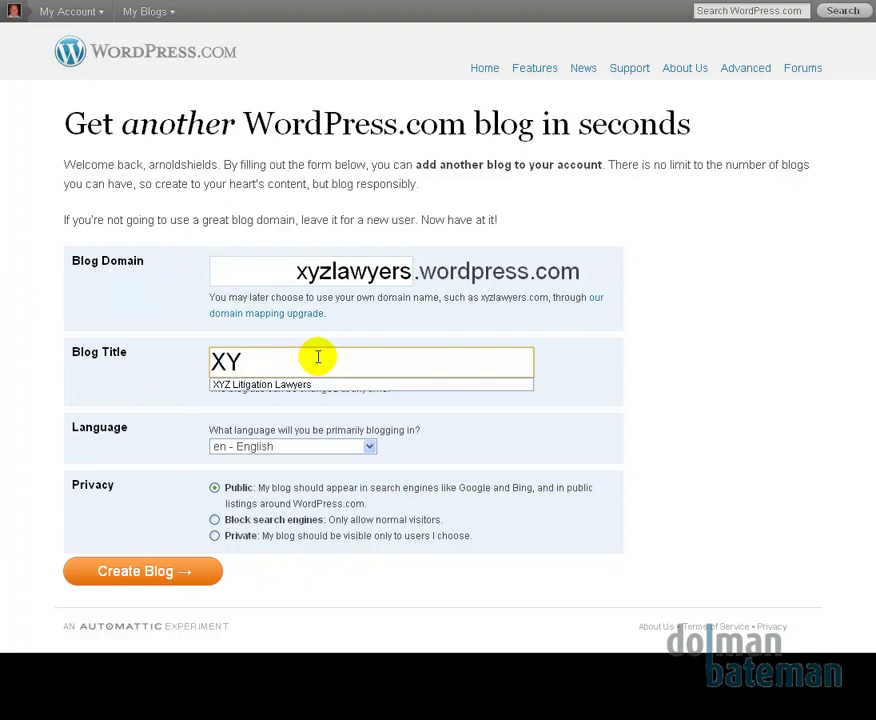
{"action": "type", "text": "Z Lawyers"}
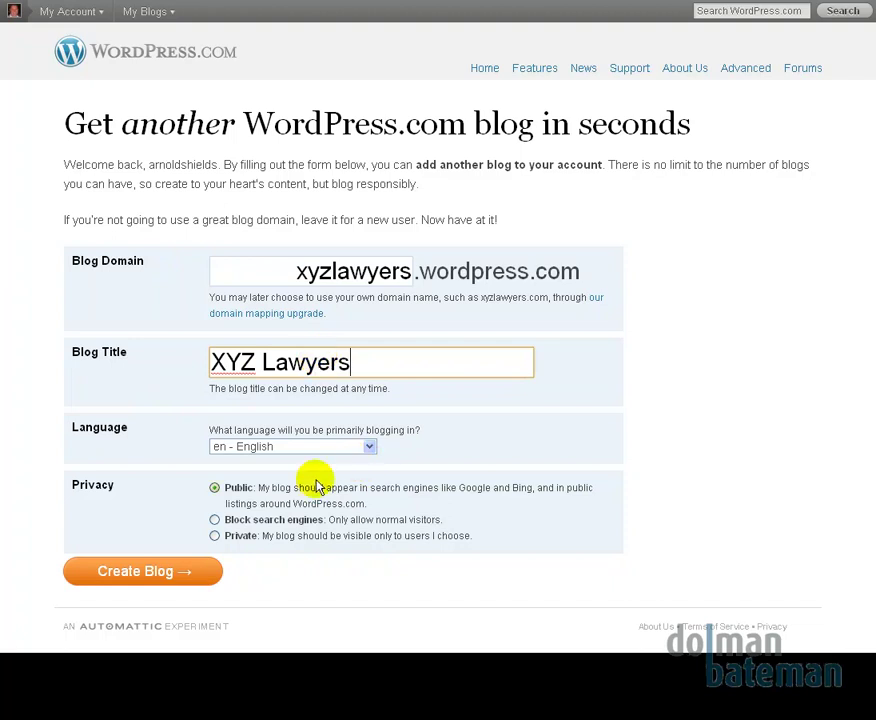
{"action": "left_click", "coordinate": [176, 574]}
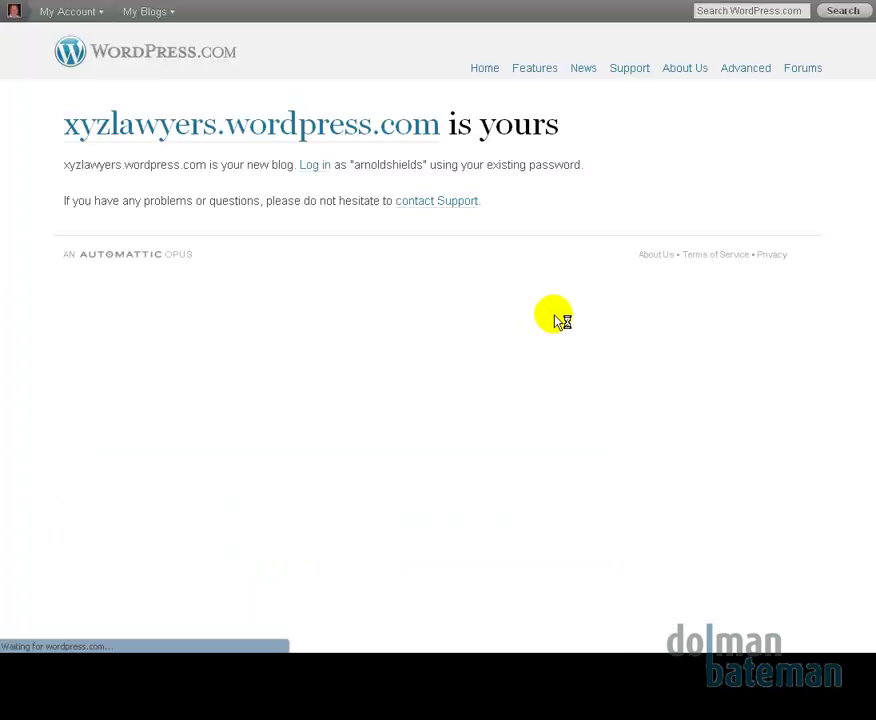
Log in to the new blog with the account password and decline saving that password for this site.
{"action": "left_click", "coordinate": [313, 170]}
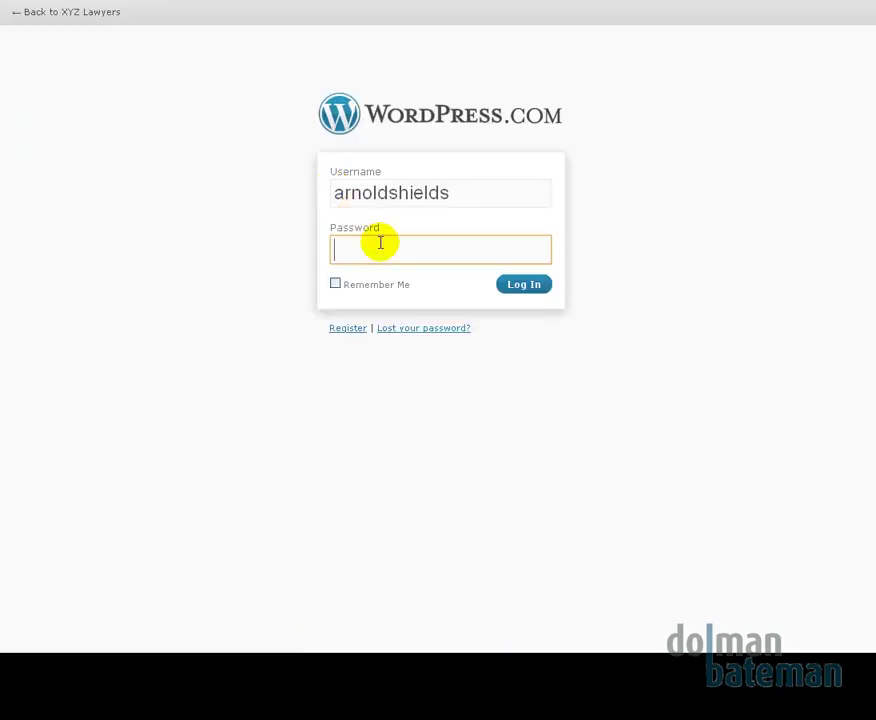
{"action": "left_click", "coordinate": [380, 243]}
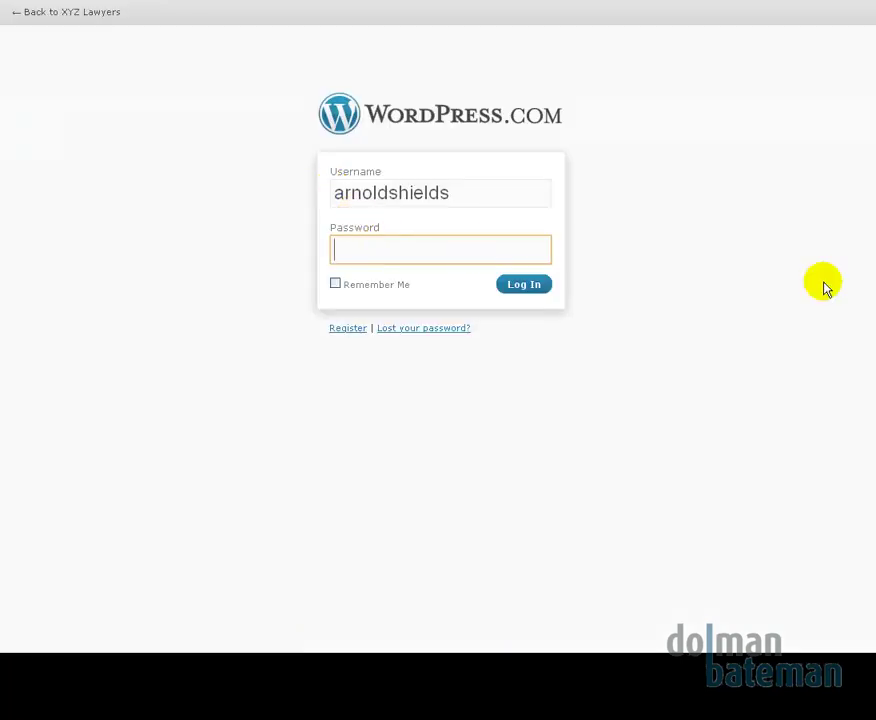
{"action": "left_click", "coordinate": [381, 246]}
{"action": "type", "text": "•••••••••••••"}
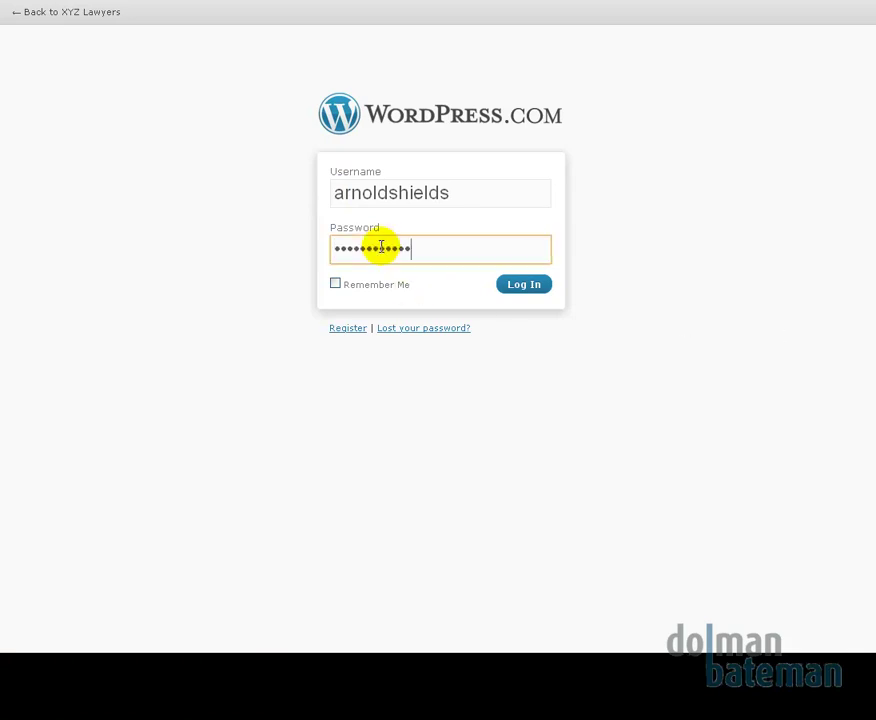
{"action": "left_click", "coordinate": [522, 287]}
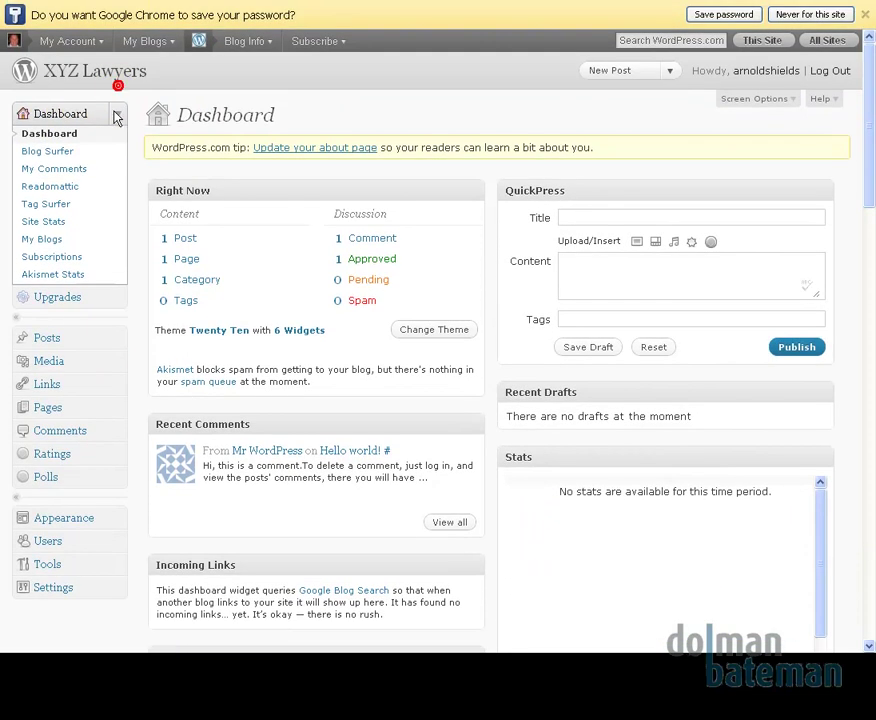
{"action": "left_click", "coordinate": [114, 114]}
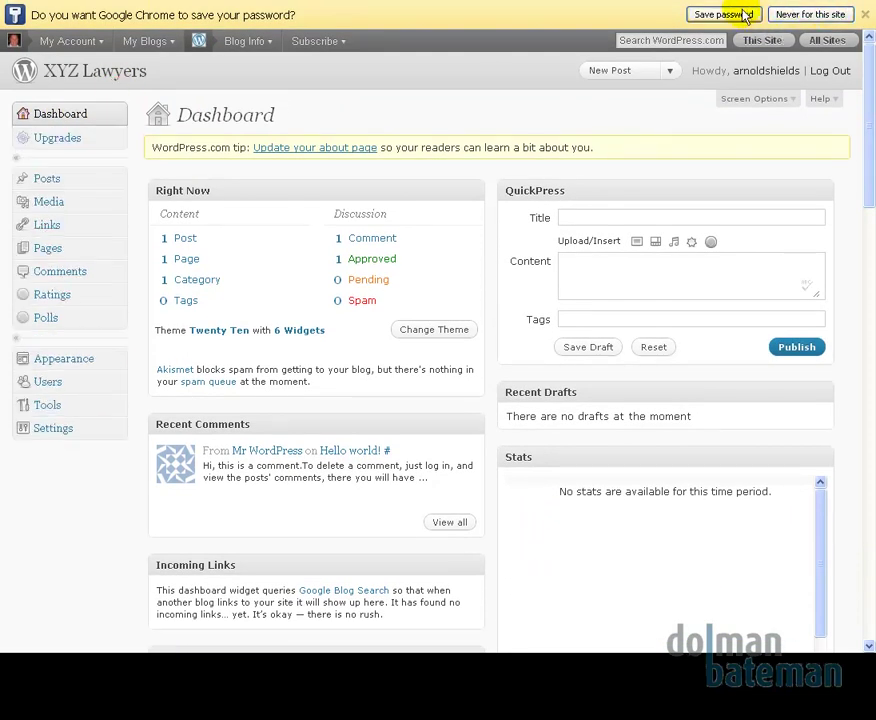
{"action": "left_click", "coordinate": [812, 14]}
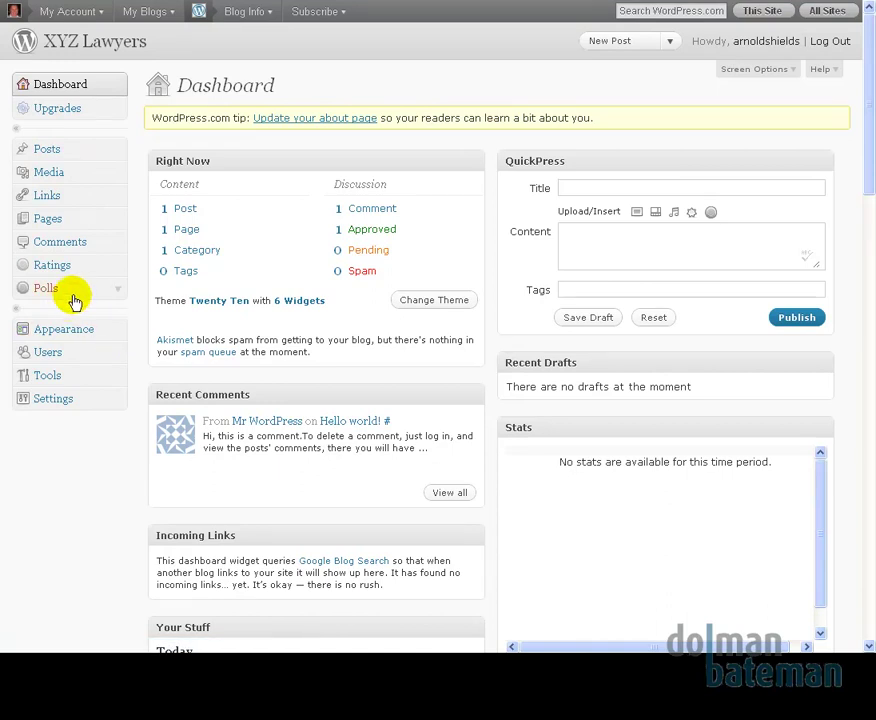
Add a new page titled Home and show the second row of formatting tools in its editor.
{"action": "left_click", "coordinate": [120, 221]}
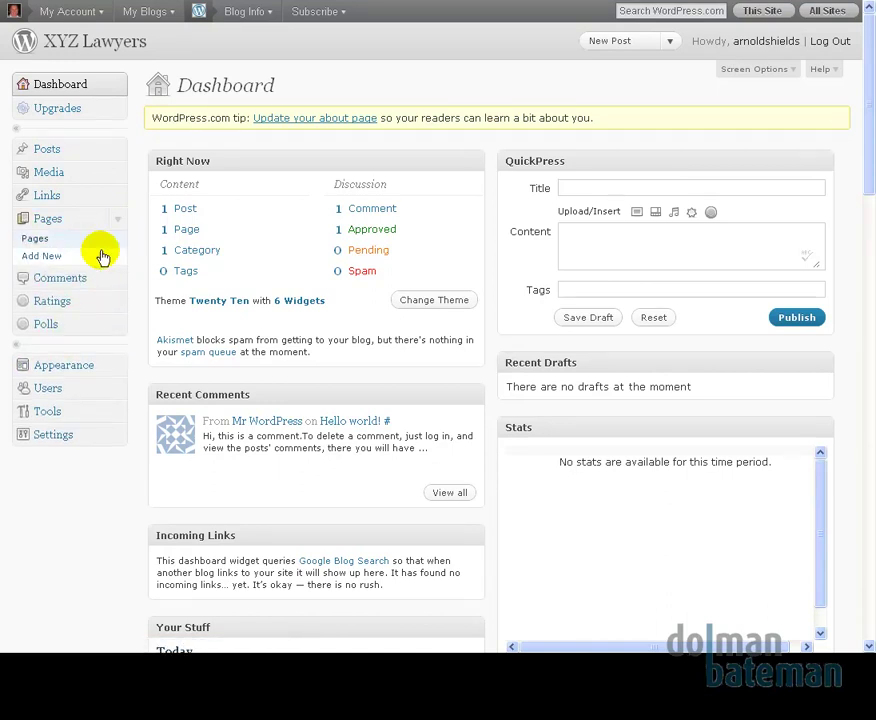
{"action": "left_click", "coordinate": [40, 252]}
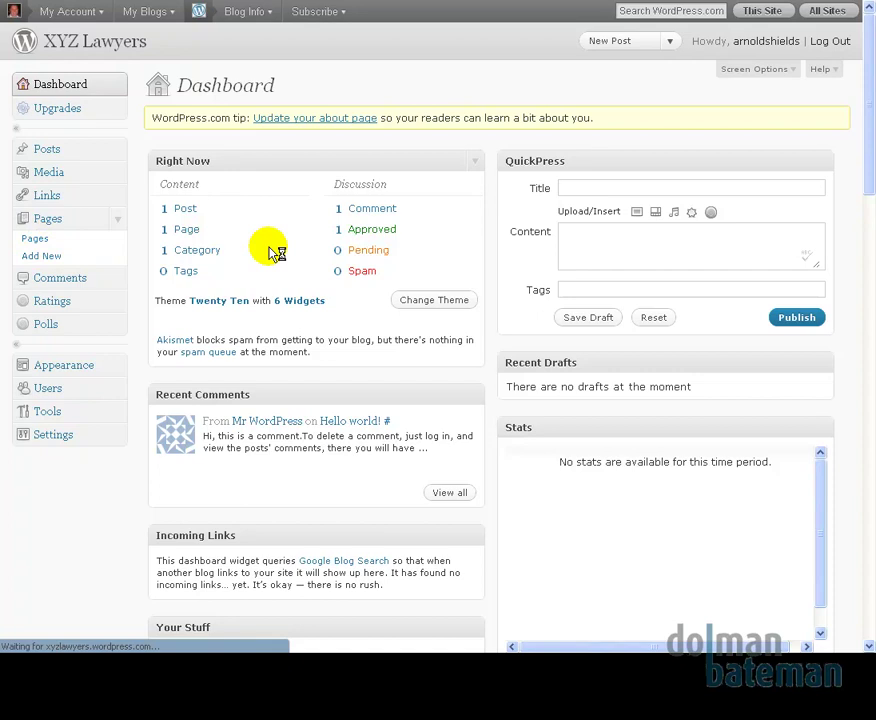
{"action": "left_click", "coordinate": [208, 126]}
{"action": "type", "text": "Home"}
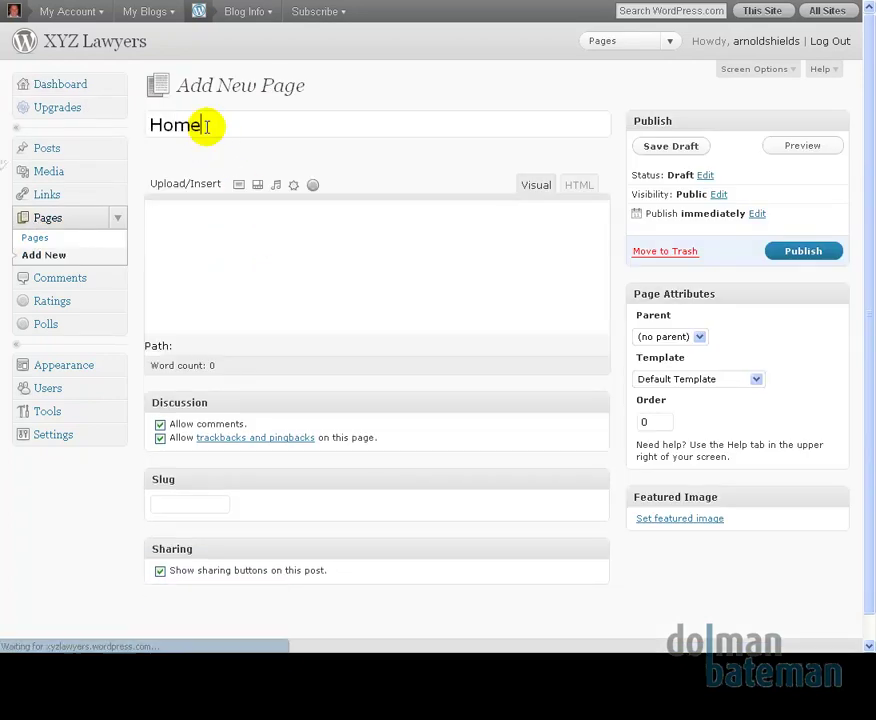
{"action": "left_click", "coordinate": [242, 248]}
{"action": "left_click", "coordinate": [489, 210]}
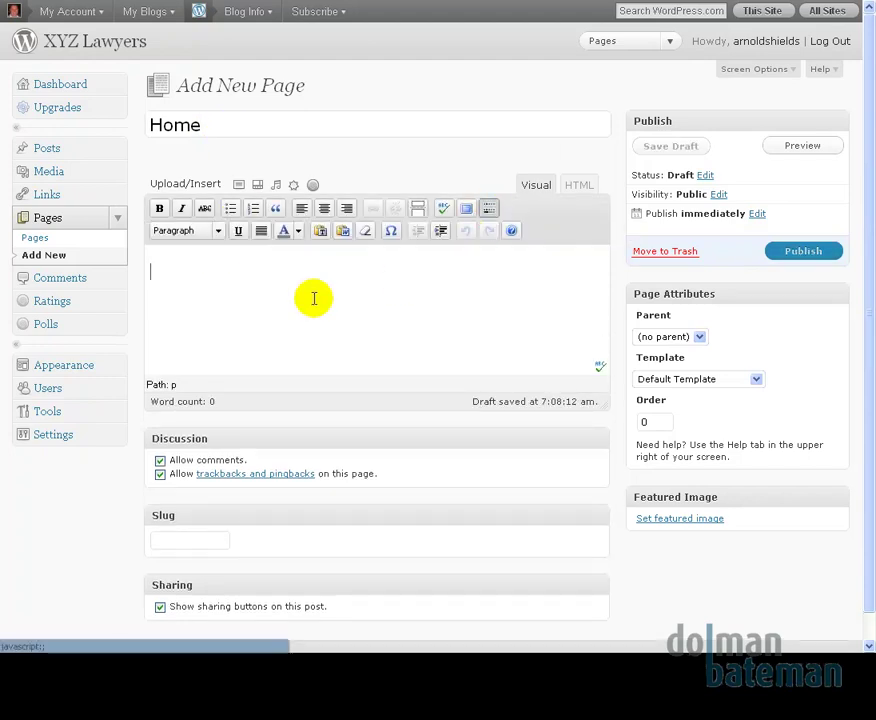
Paste the prepared text into the body of the Home page.
{"action": "left_click", "coordinate": [279, 287]}
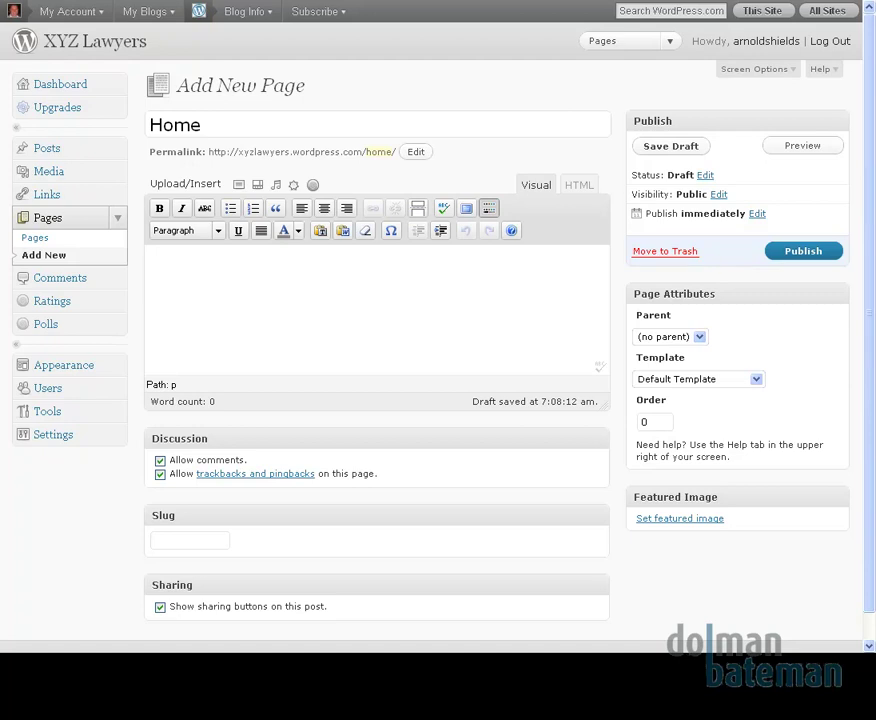
{"action": "left_click", "coordinate": [368, 315]}
{"action": "right_click", "coordinate": [252, 267]}
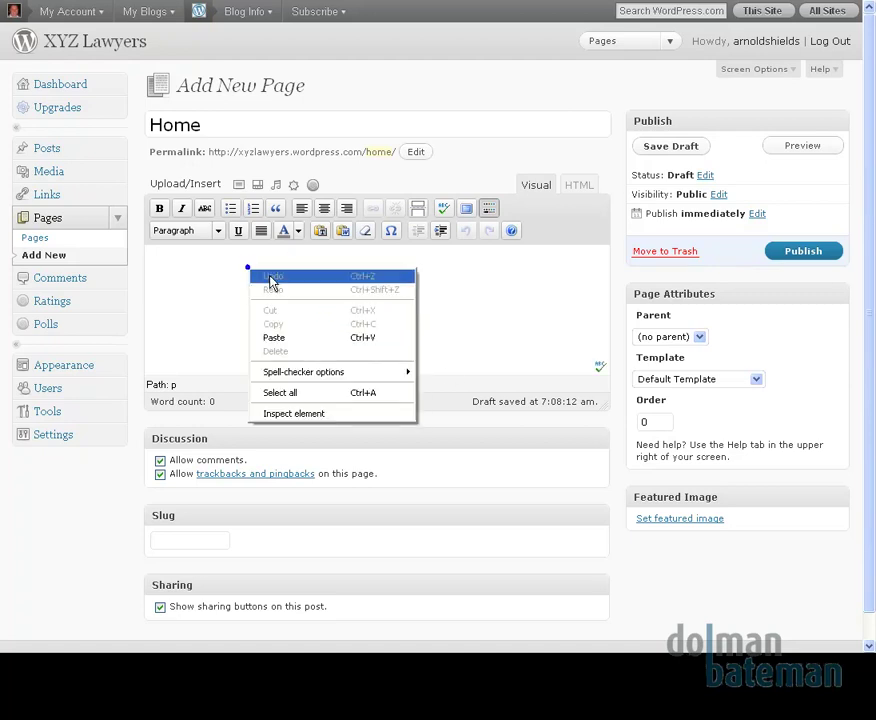
{"action": "left_click", "coordinate": [307, 335]}
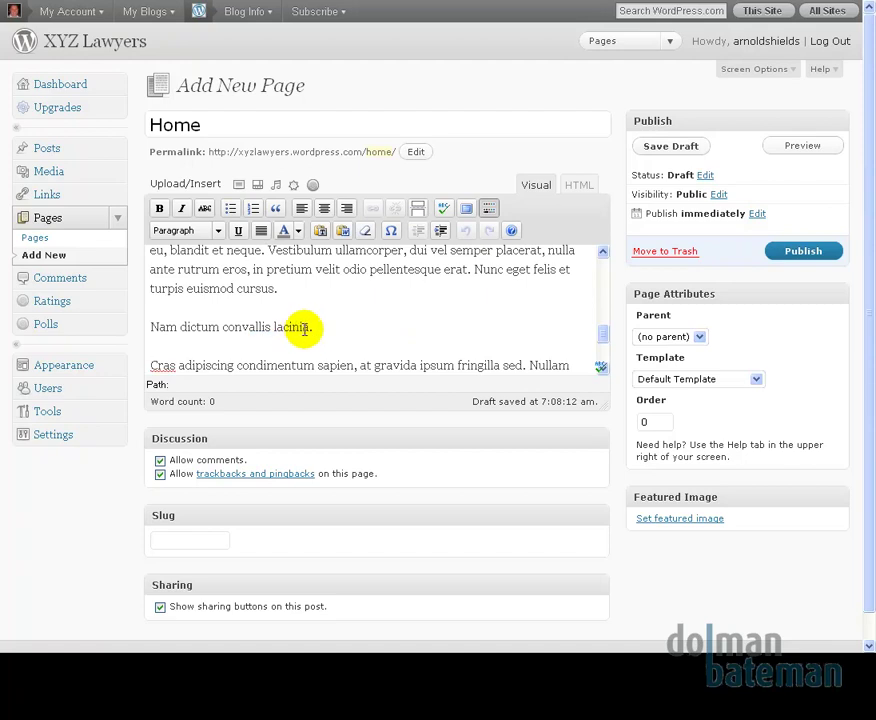
Disallow comments, trackbacks and pingbacks on the Home page and publish it.
{"action": "left_click", "coordinate": [159, 461]}
{"action": "left_click", "coordinate": [160, 474]}
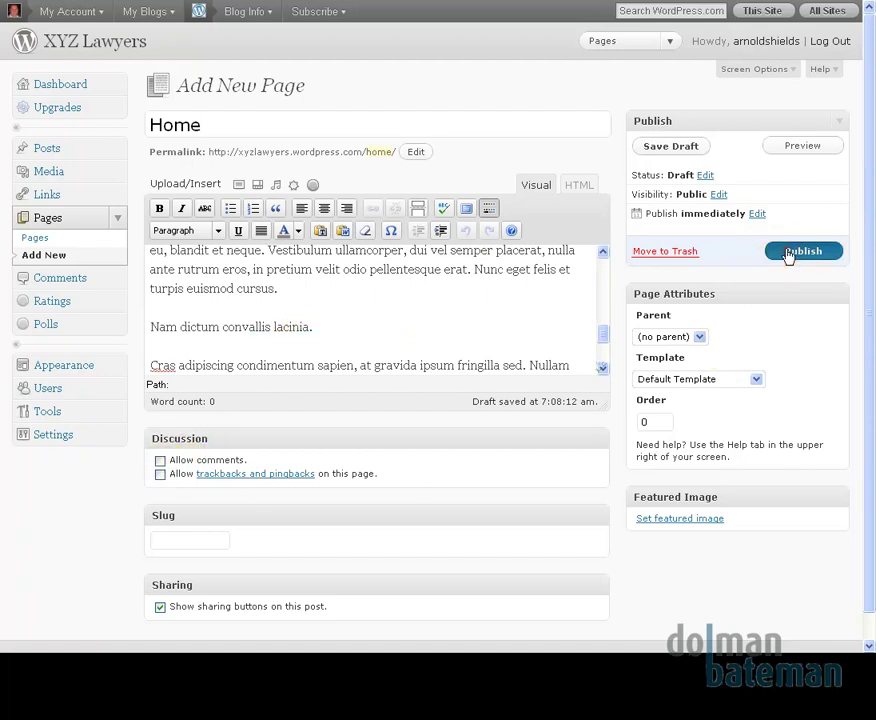
{"action": "left_click", "coordinate": [788, 252]}
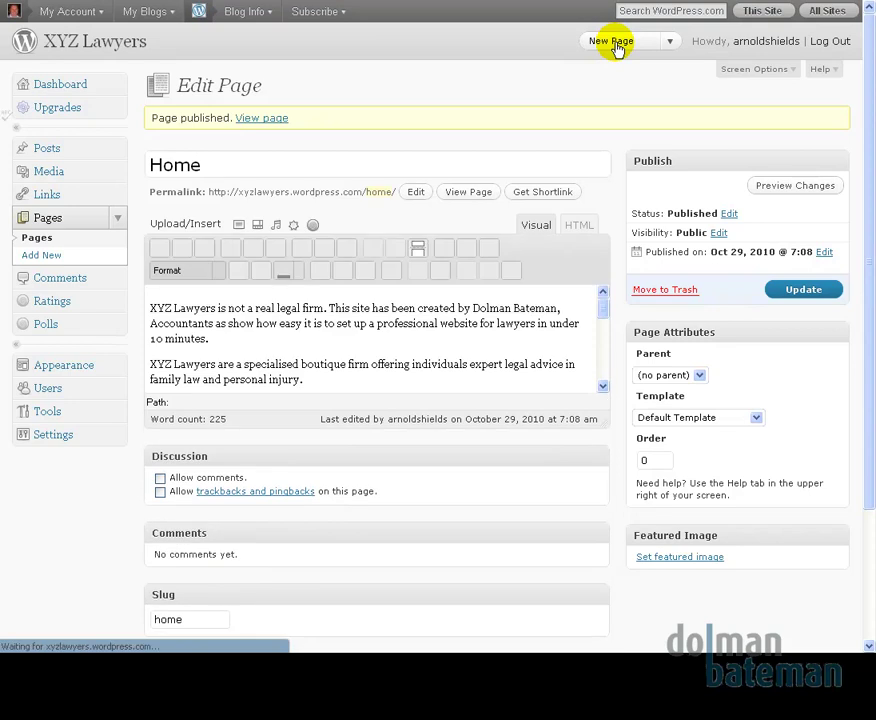
Add another new page and title it Family Law.
{"action": "left_click", "coordinate": [612, 44]}
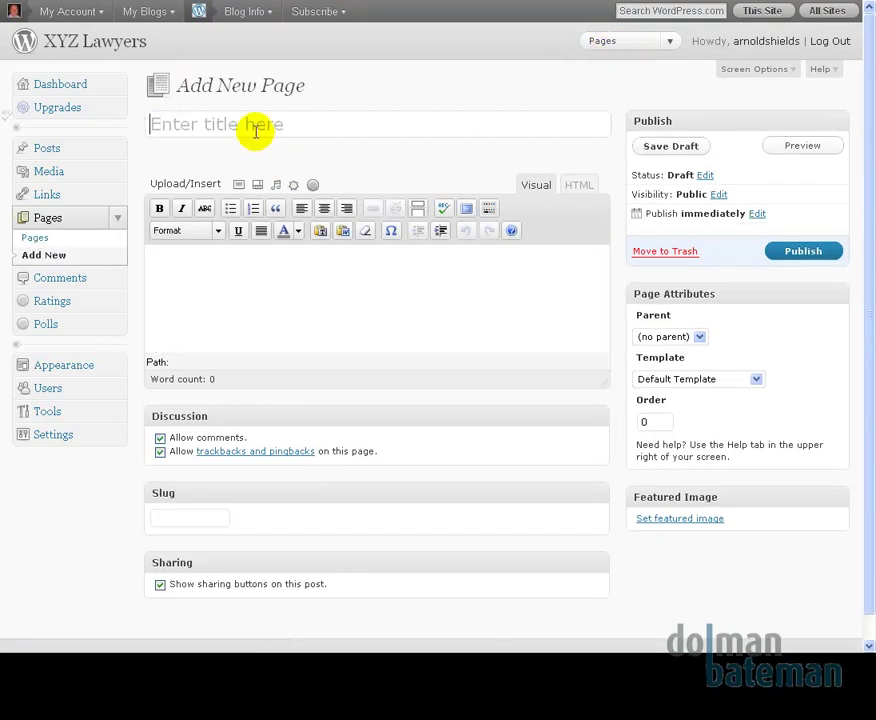
{"action": "left_click", "coordinate": [253, 128]}
{"action": "type", "text": "Family L"}
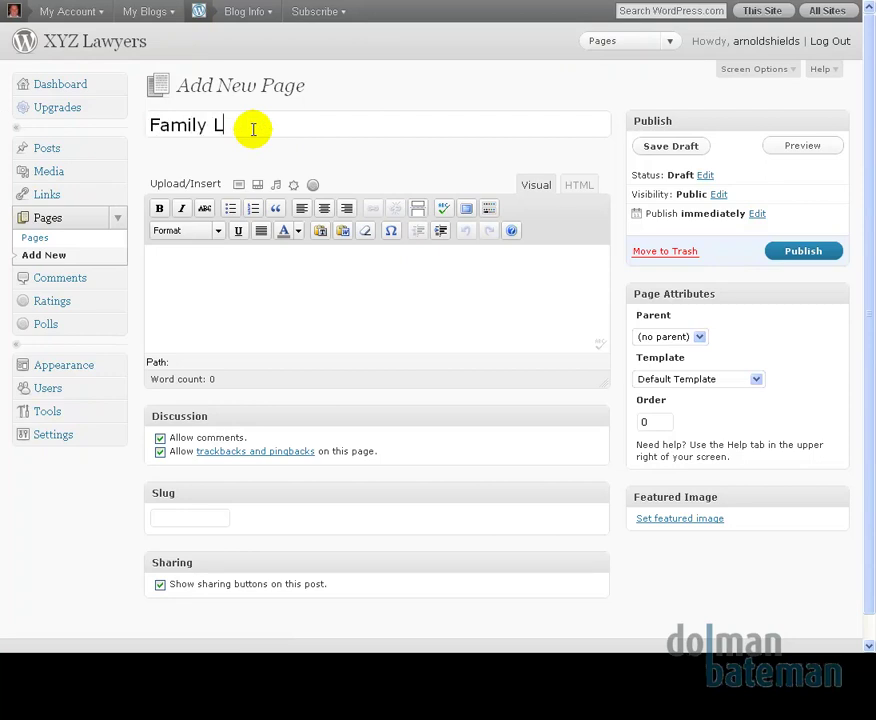
{"action": "type", "text": "aw"}
Paste the prepared text into the Family Law page's body and disallow comments, trackbacks and pingbacks.
{"action": "left_click", "coordinate": [266, 280]}
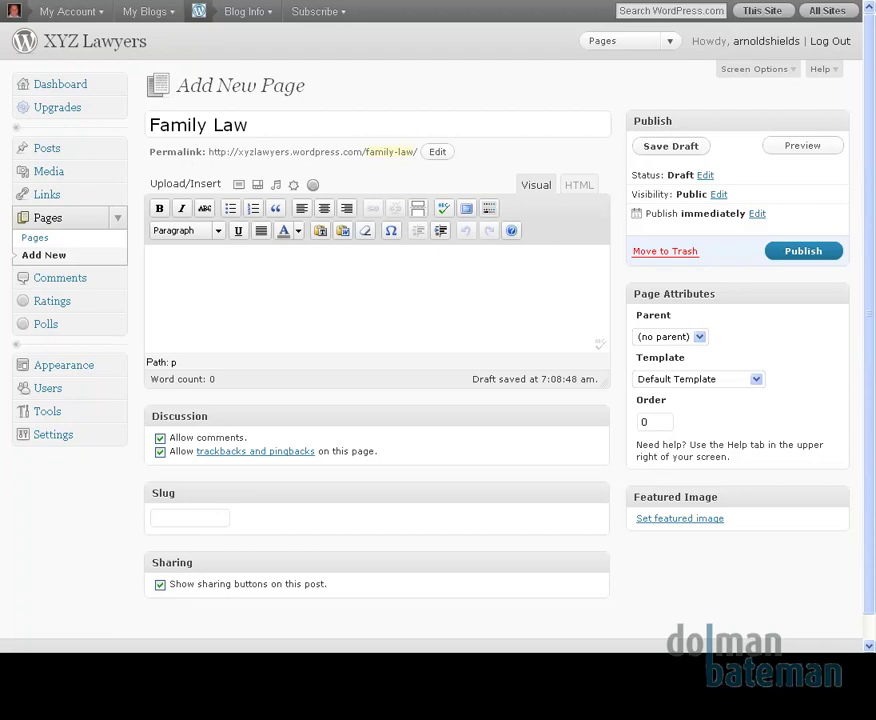
{"action": "left_click", "coordinate": [233, 278]}
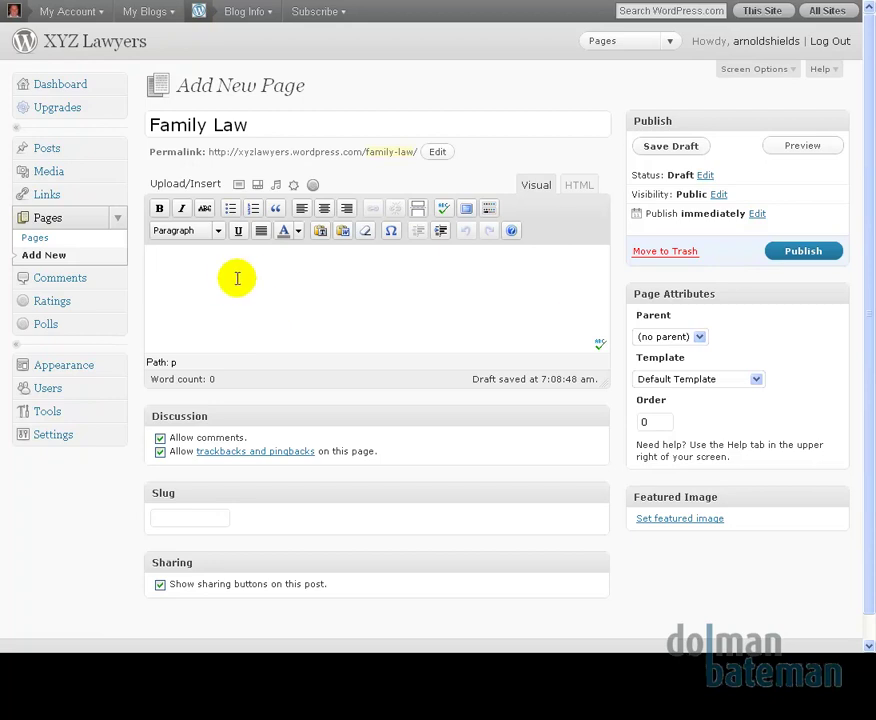
{"action": "key", "text": "ctrl+v"}
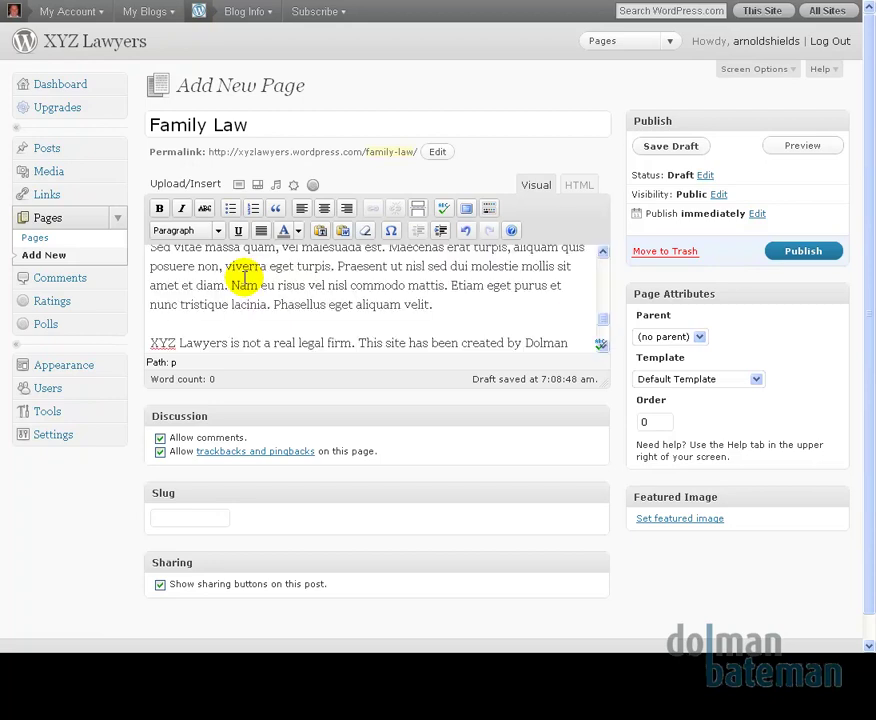
{"action": "left_click", "coordinate": [160, 438]}
{"action": "left_click", "coordinate": [160, 452]}
Place the insertion point at the start of the Family Law text and upload the image divorce2_12j0.jpg.
{"action": "left_click", "coordinate": [344, 288]}
{"action": "scroll", "coordinate": [344, 287], "scroll_direction": "up", "scroll_amount": 8}
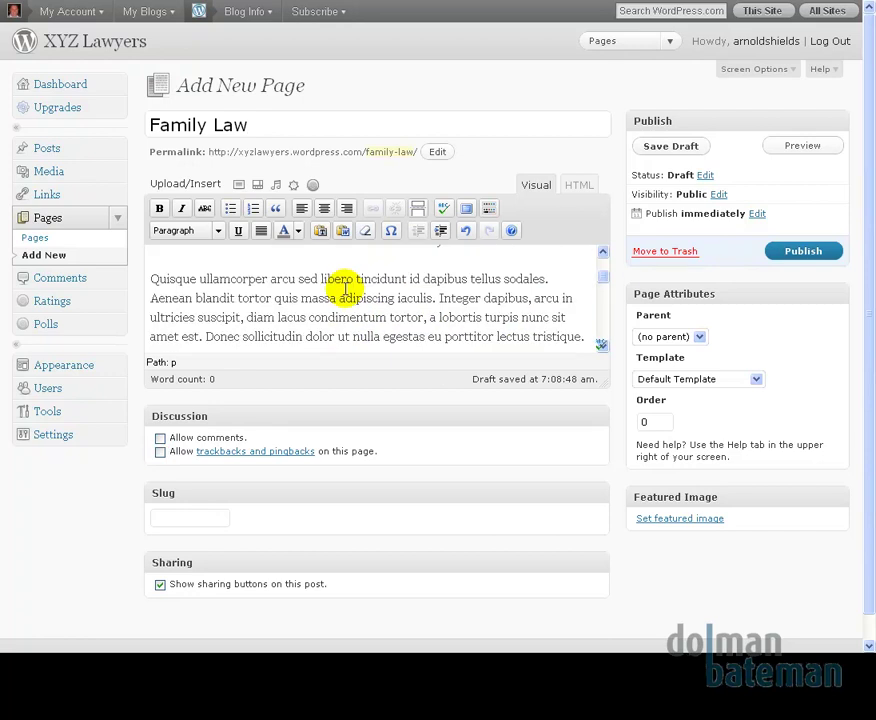
{"action": "left_click", "coordinate": [149, 271]}
{"action": "left_click", "coordinate": [238, 186]}
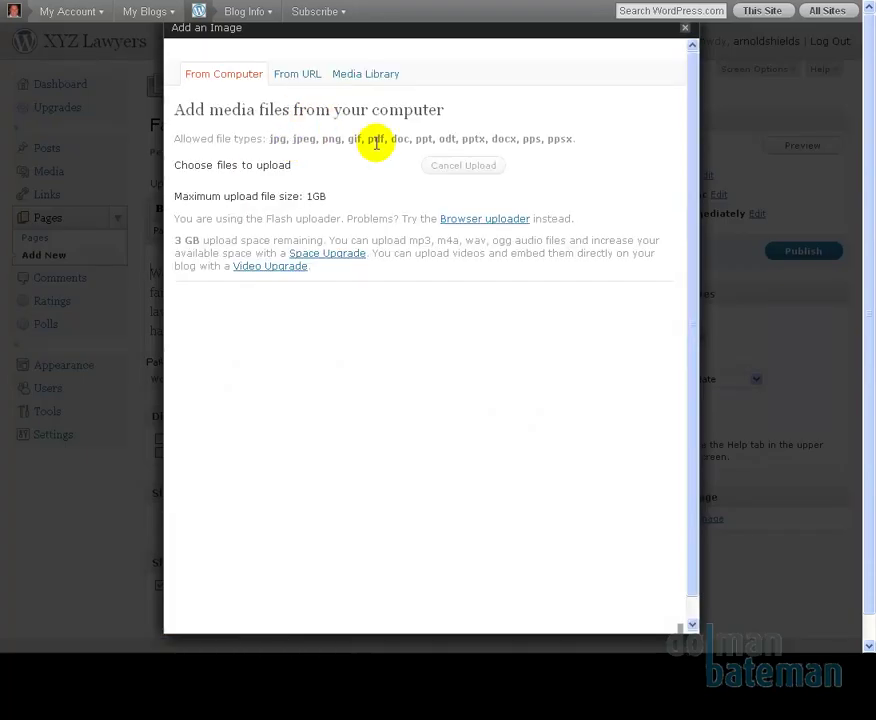
{"action": "left_click", "coordinate": [358, 170]}
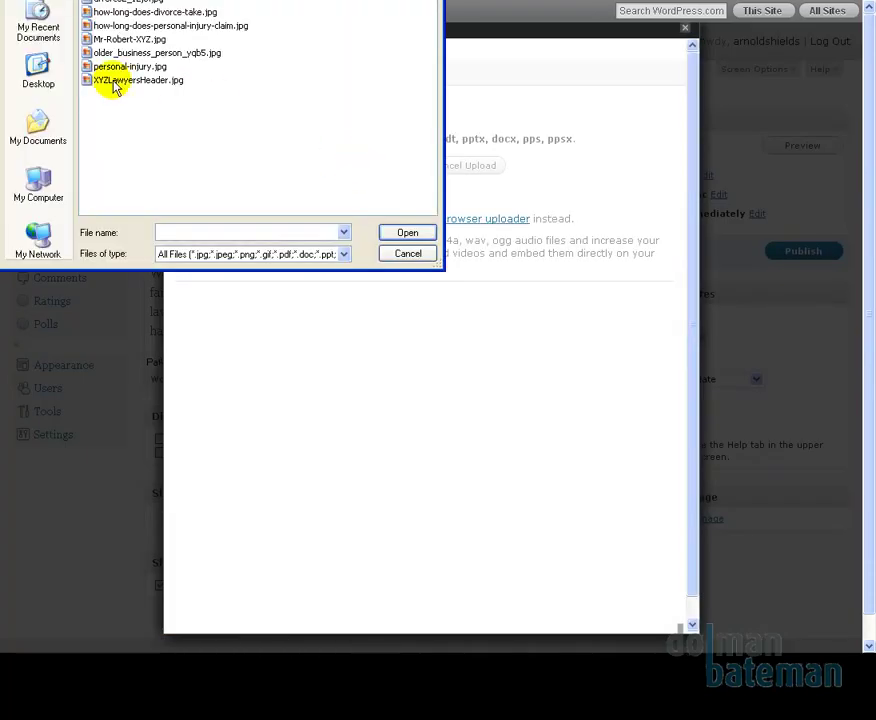
{"action": "left_click", "coordinate": [112, 3]}
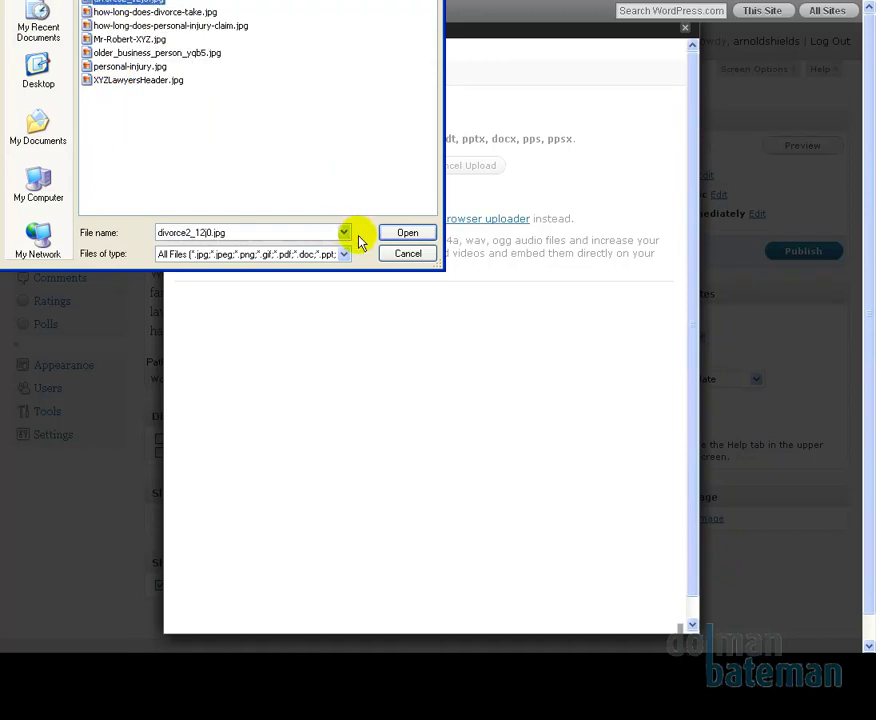
{"action": "left_click", "coordinate": [402, 232]}
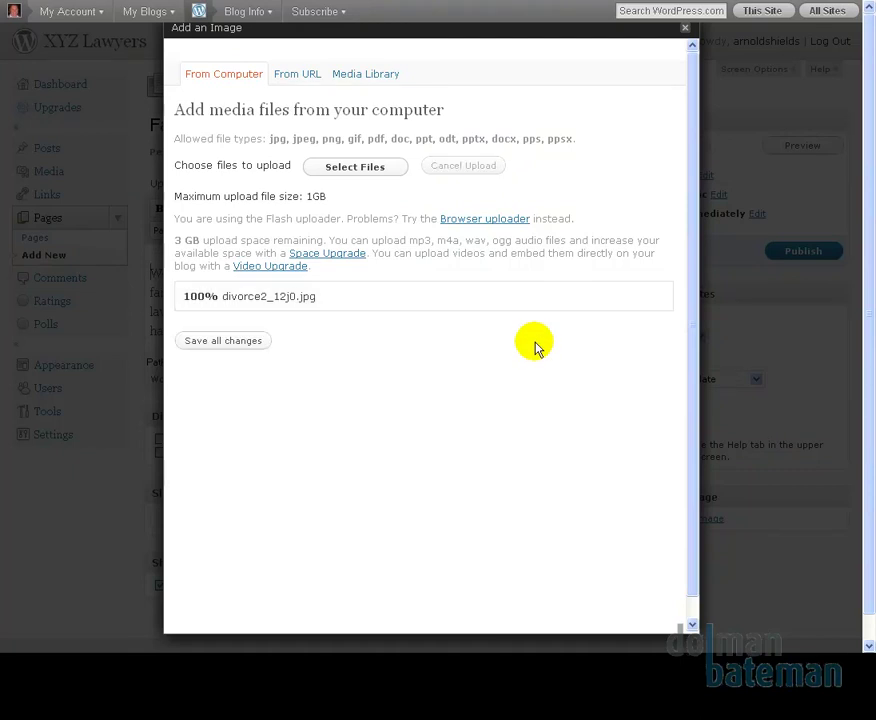
Set the uploaded image's alternate text to Family Law and its size to Full Size.
{"action": "scroll", "coordinate": [540, 355], "scroll_direction": "down", "scroll_amount": 3}
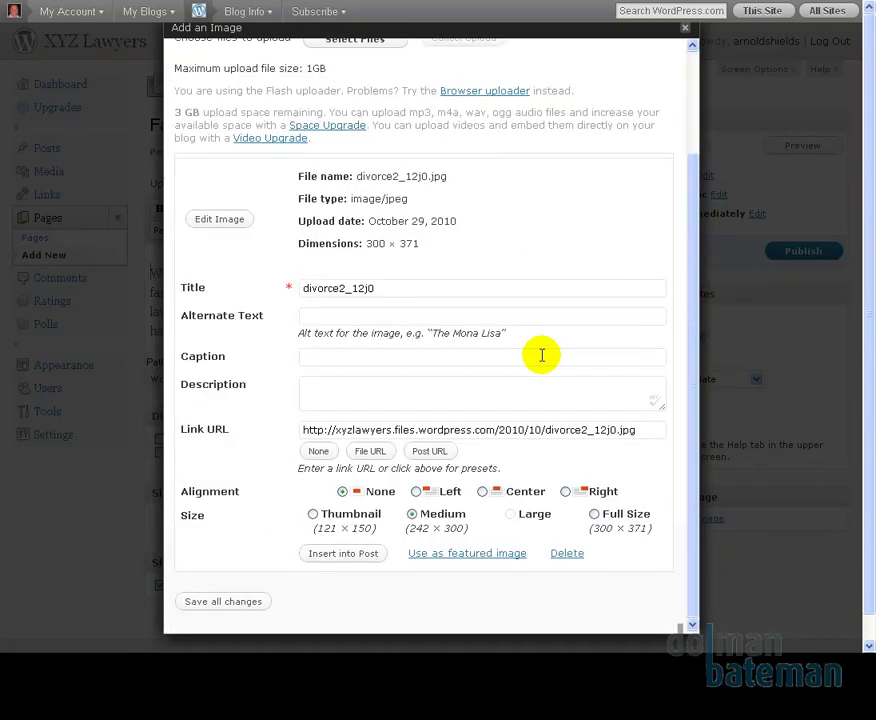
{"action": "left_click", "coordinate": [381, 356]}
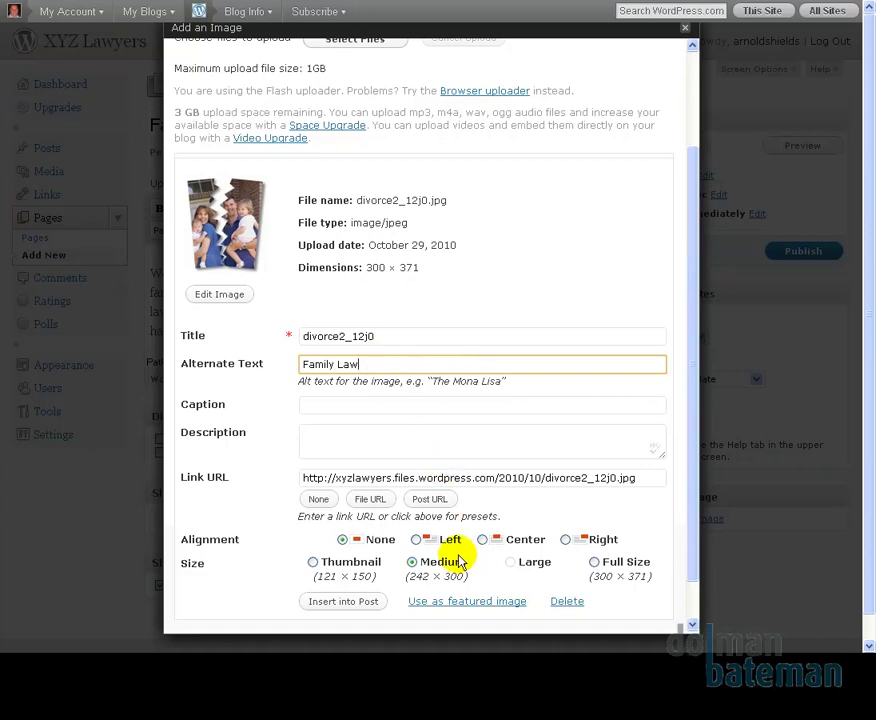
{"action": "left_click", "coordinate": [594, 563]}
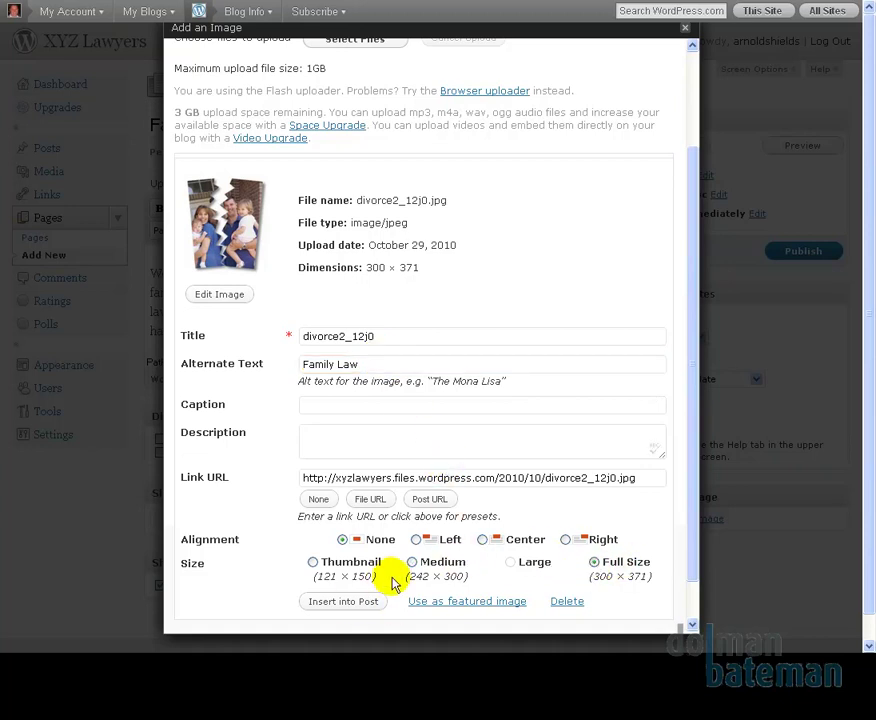
Align the uploaded divorce image to the right, insert it into the Family Law page and publish the page.
{"action": "left_click", "coordinate": [565, 539]}
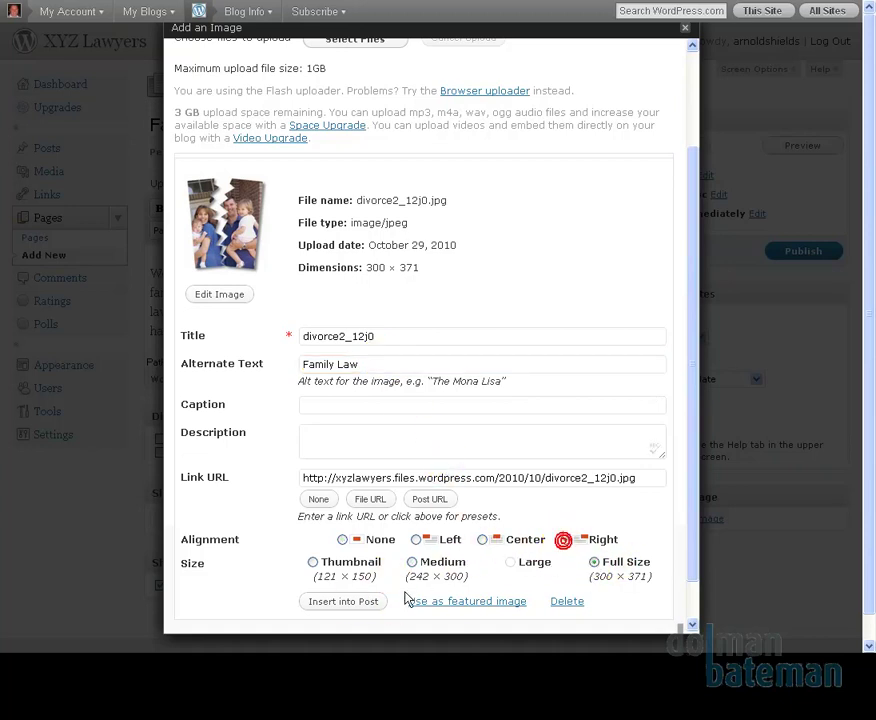
{"action": "left_click", "coordinate": [338, 601]}
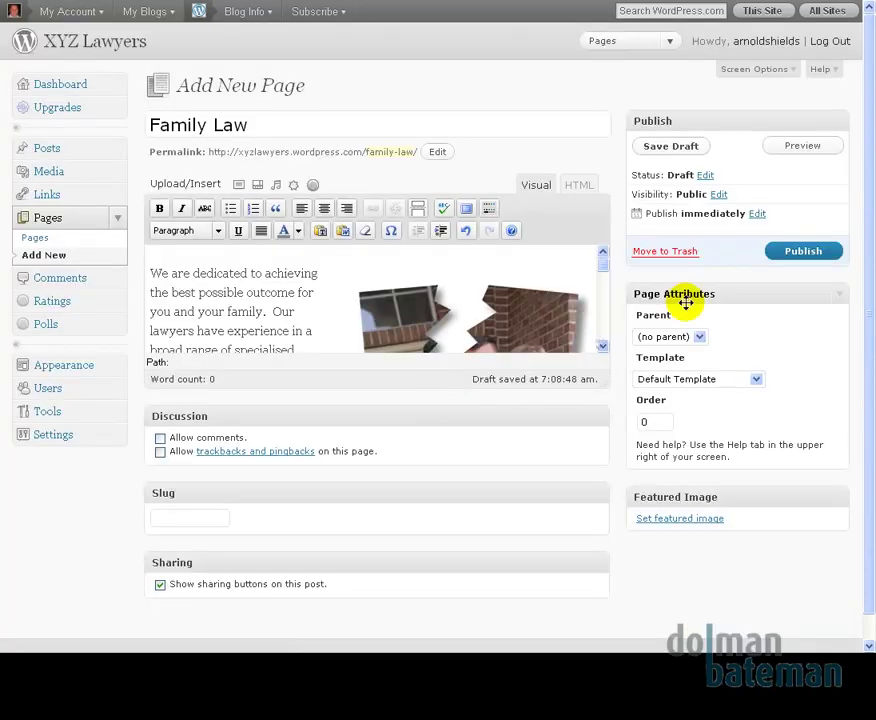
{"action": "left_click", "coordinate": [818, 252]}
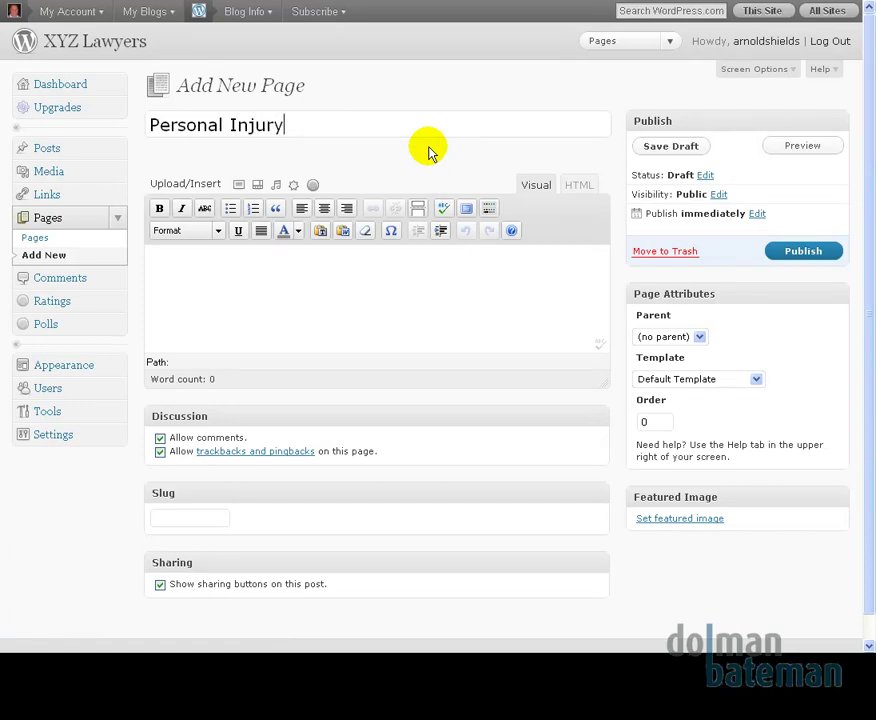
Paste the prepared text into the Personal Injury page's body and disallow comments, trackbacks and pingbacks.
{"action": "left_click", "coordinate": [282, 270]}
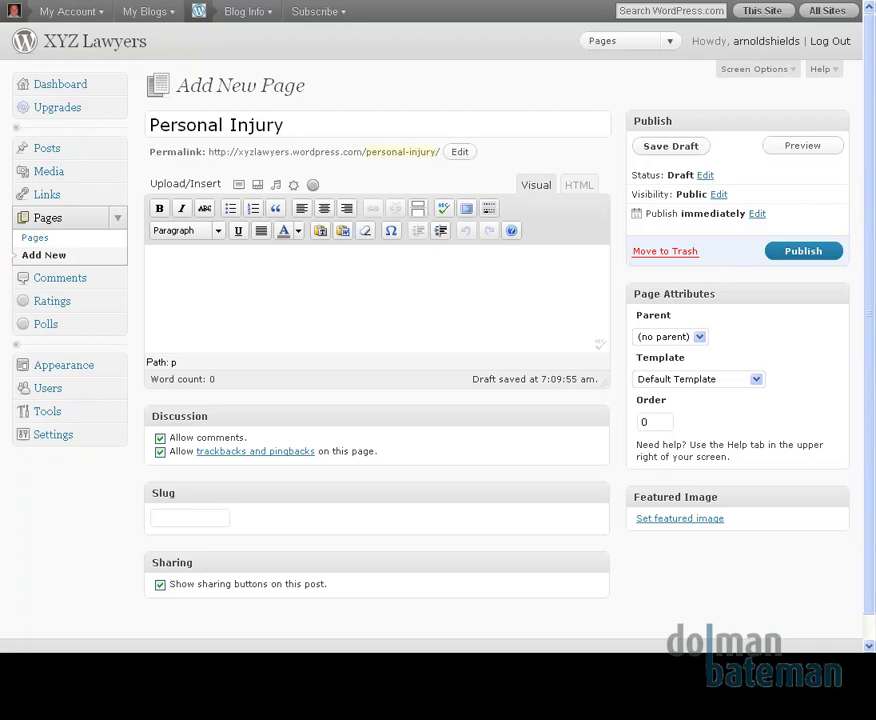
{"action": "left_click", "coordinate": [174, 265]}
{"action": "key", "text": "ctrl+v"}
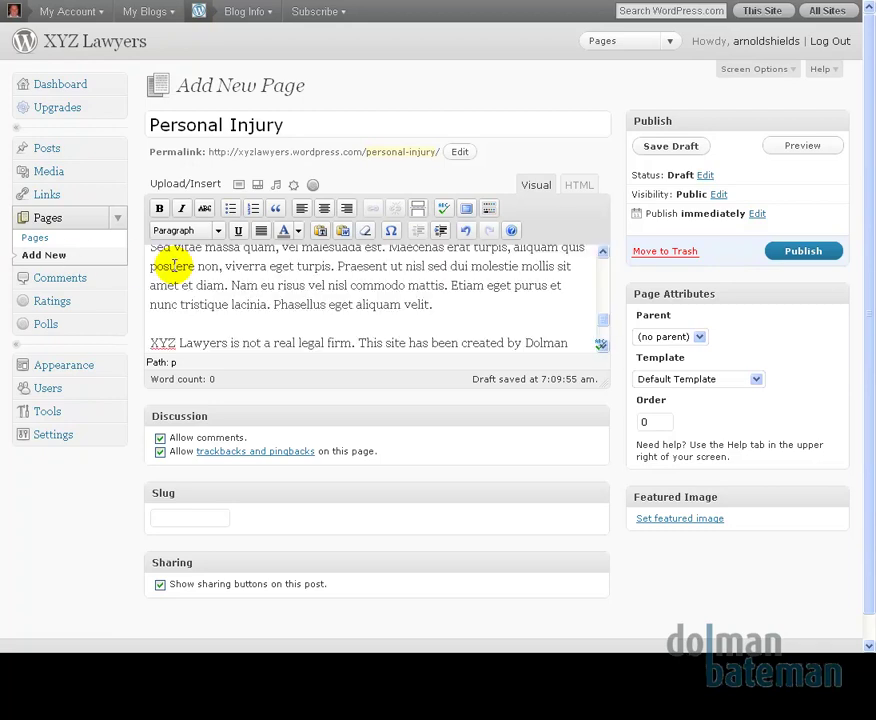
{"action": "left_click", "coordinate": [160, 438]}
{"action": "left_click", "coordinate": [160, 451]}
Place the insertion point at the start of the Personal Injury text and upload the image personal-injury.jpg.
{"action": "left_click", "coordinate": [238, 184]}
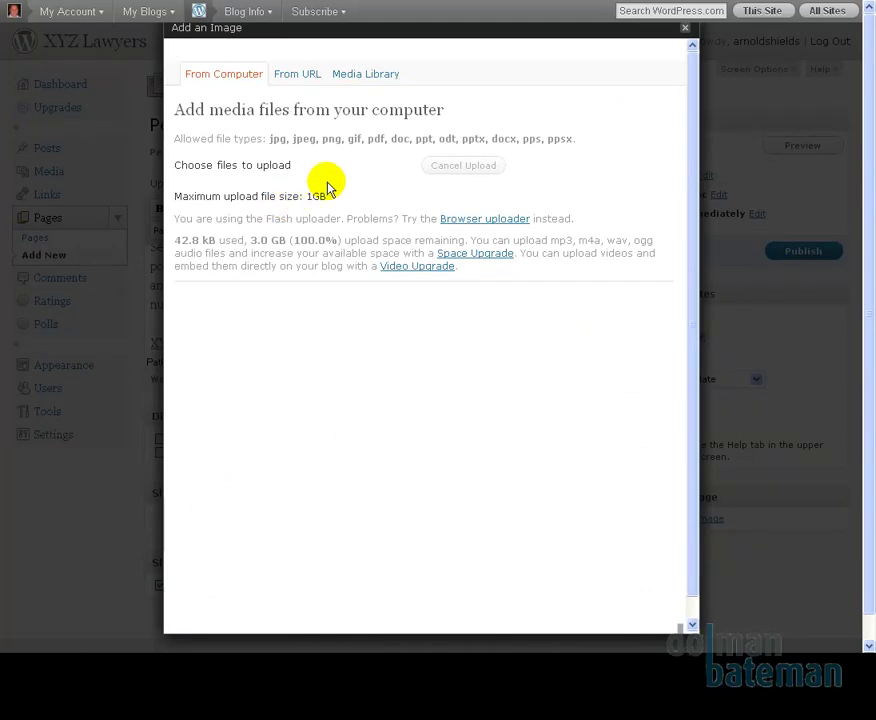
{"action": "left_click", "coordinate": [688, 31]}
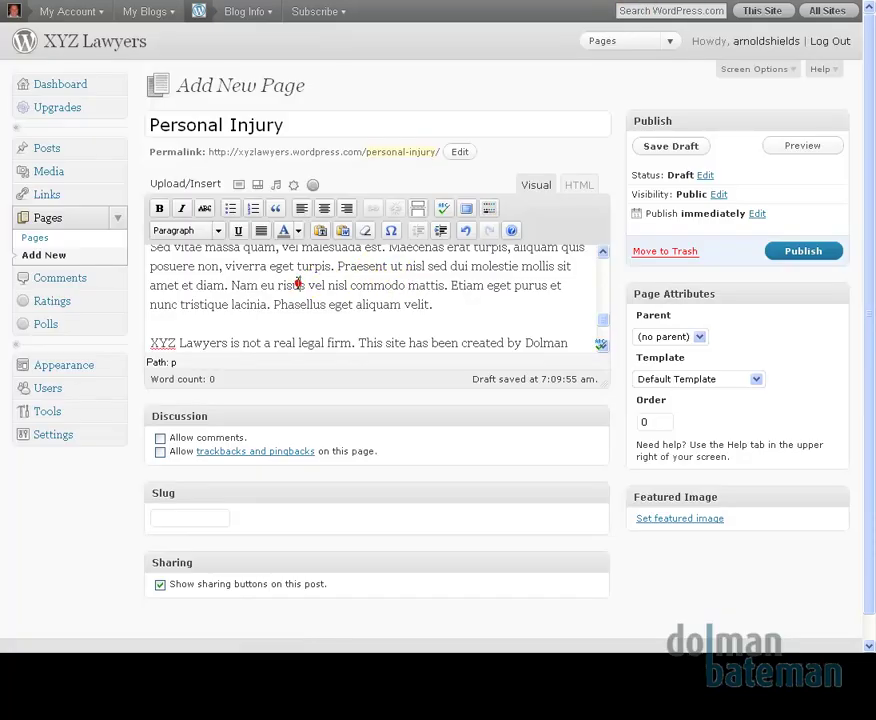
{"action": "scroll", "coordinate": [297, 285], "scroll_direction": "up", "scroll_amount": 5}
{"action": "left_click", "coordinate": [150, 273]}
{"action": "left_click", "coordinate": [238, 184]}
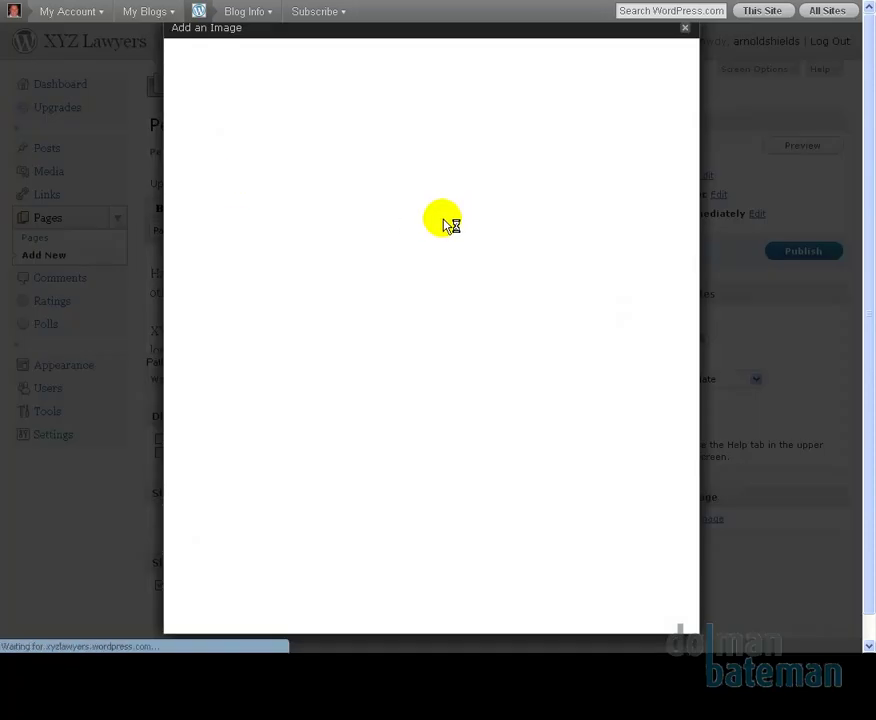
{"action": "left_click", "coordinate": [350, 172]}
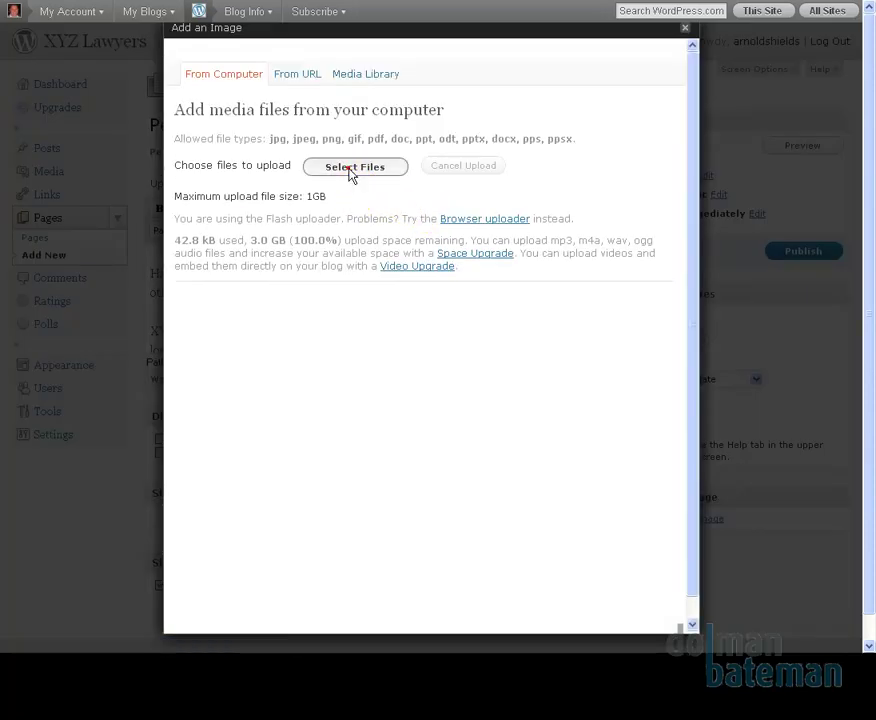
{"action": "left_click", "coordinate": [130, 66]}
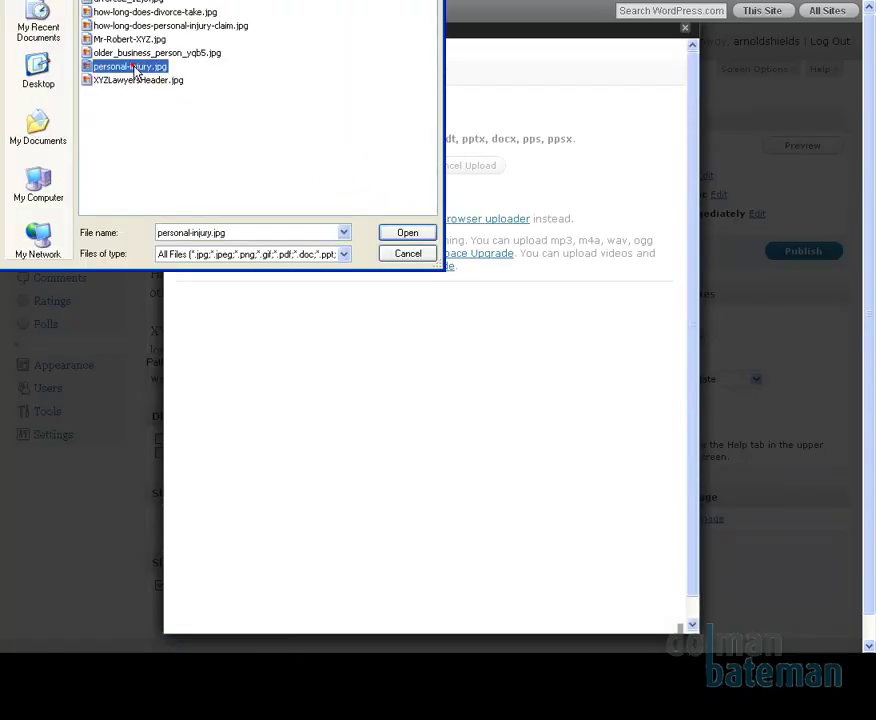
{"action": "left_click", "coordinate": [407, 233]}
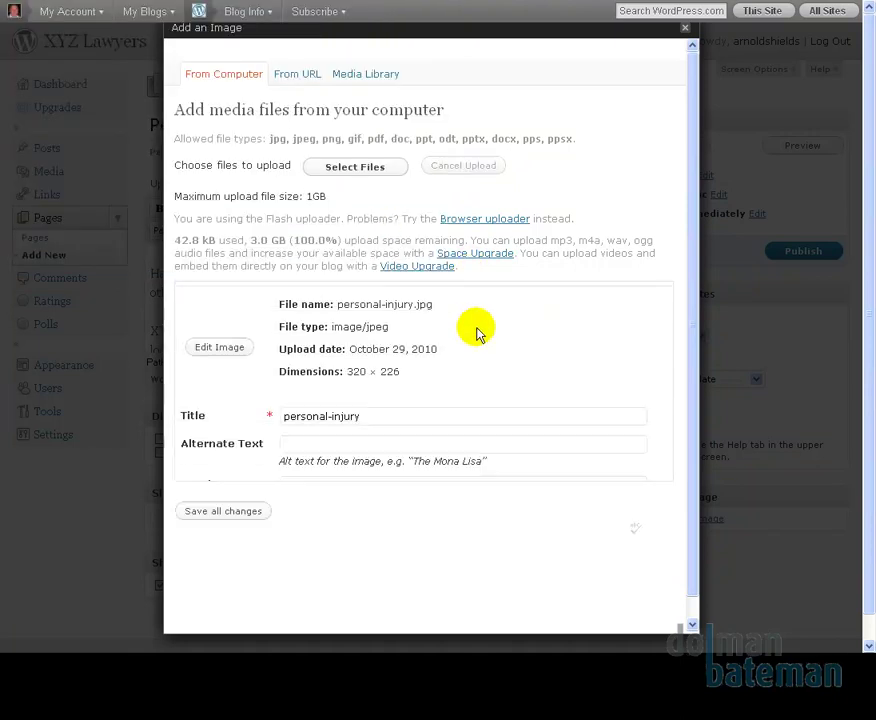
Set the image's alternate text to Personal injury claims, then insert it at full size, right-aligned, and publish the Personal Injury page.
{"action": "scroll", "coordinate": [445, 330], "scroll_direction": "down", "scroll_amount": 3}
{"action": "left_click", "coordinate": [377, 318]}
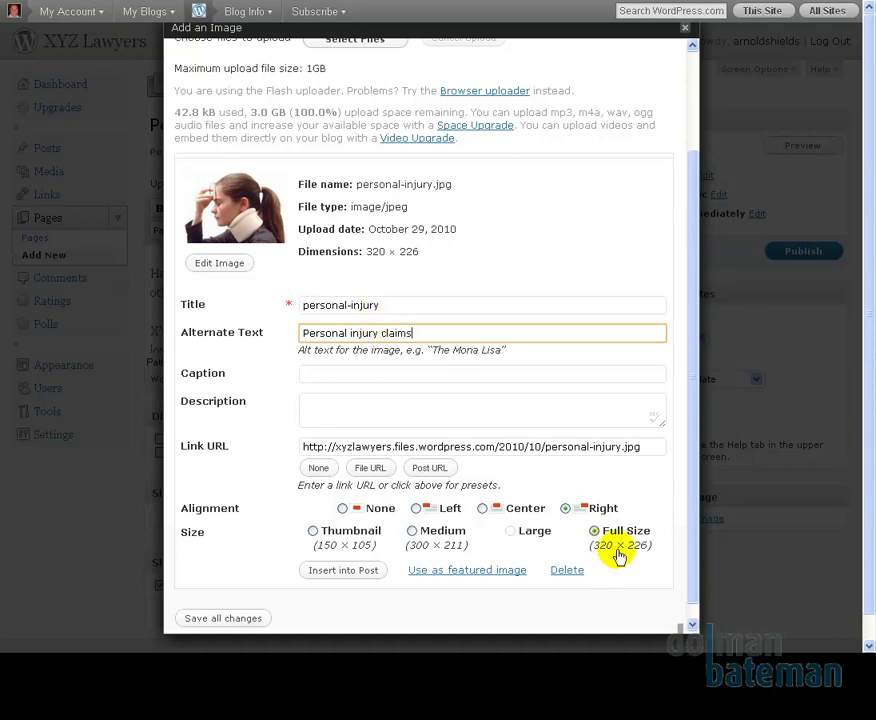
{"action": "left_click", "coordinate": [348, 570]}
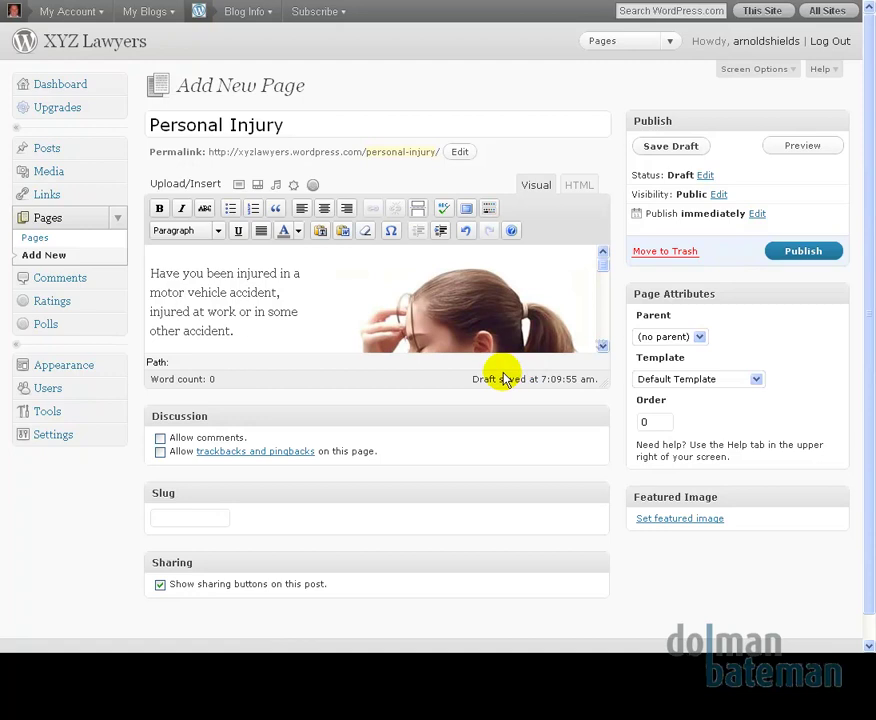
{"action": "left_click", "coordinate": [815, 253]}
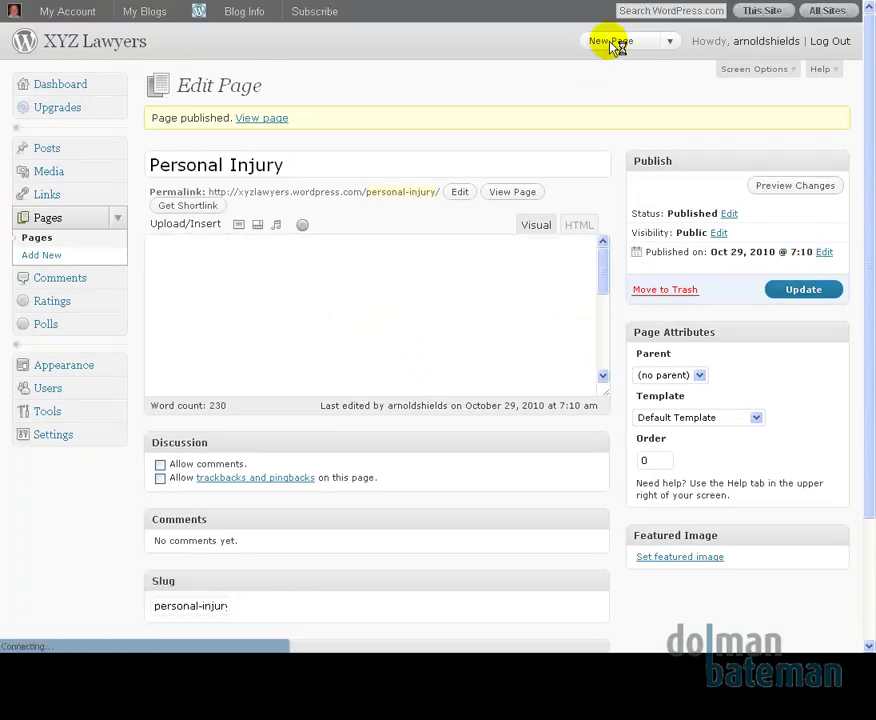
Add another new page and title it Contact Us.
{"action": "left_click", "coordinate": [611, 42]}
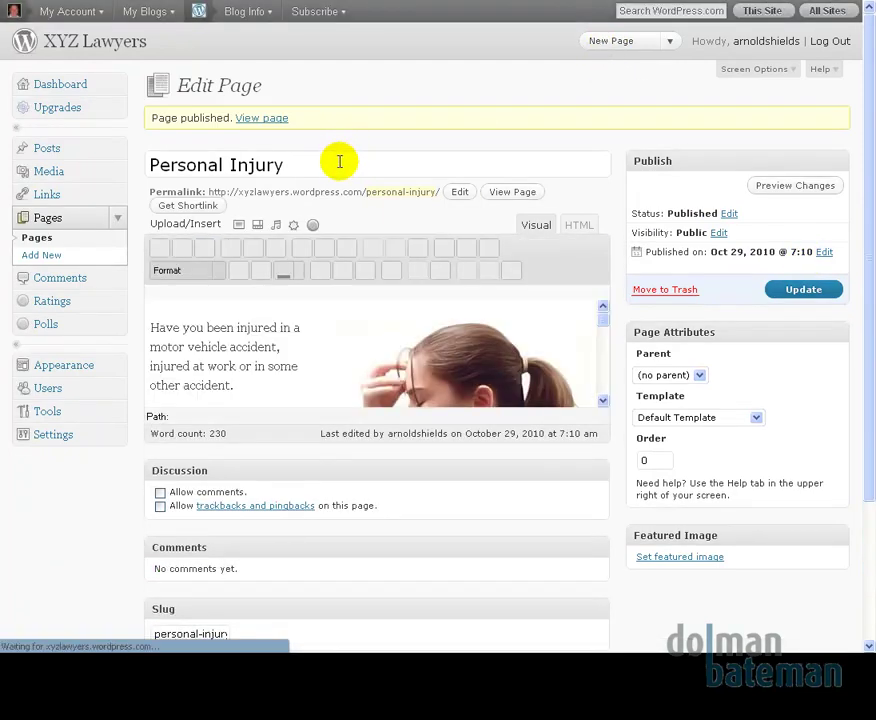
{"action": "left_click", "coordinate": [327, 164]}
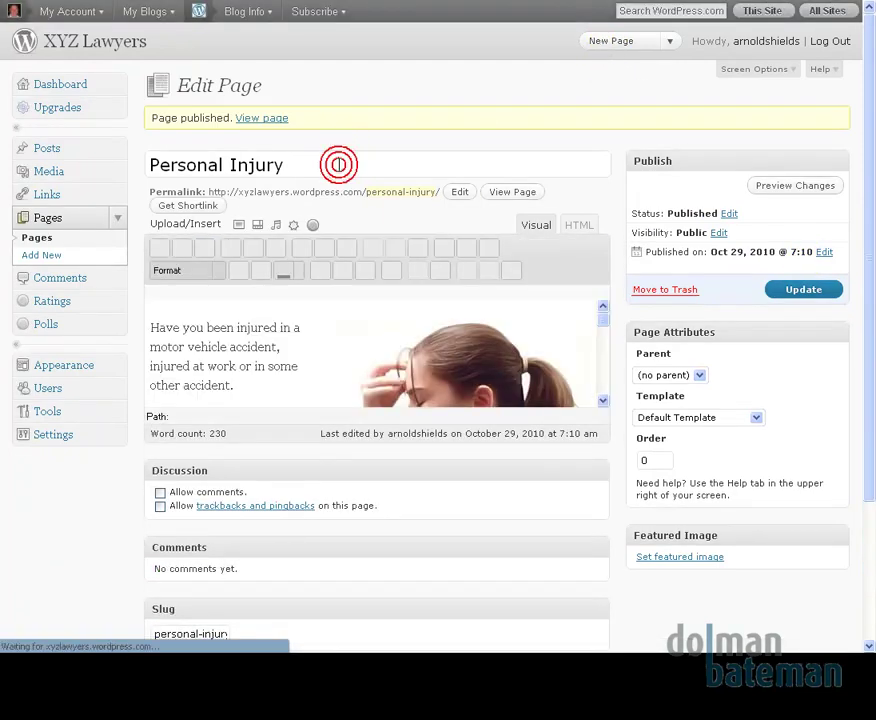
{"action": "left_click", "coordinate": [608, 45]}
{"action": "left_click", "coordinate": [301, 132]}
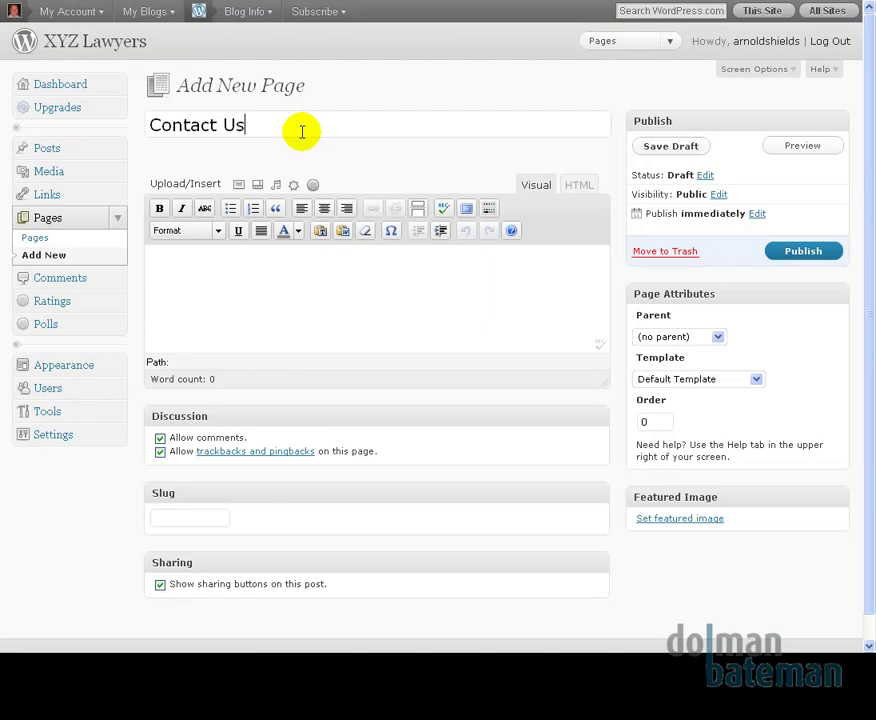
Paste the firm's prepared contact details and disclaimer text into the Contact Us page's body.
{"action": "left_click", "coordinate": [260, 281]}
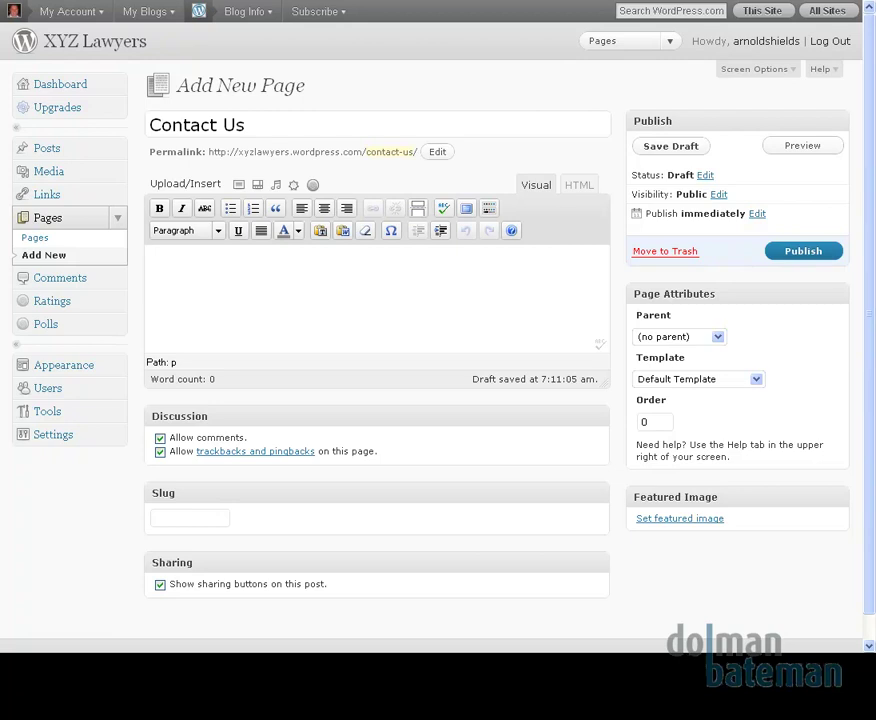
{"action": "left_click", "coordinate": [426, 283]}
{"action": "left_click", "coordinate": [412, 285]}
{"action": "key", "text": "ctrl+v"}
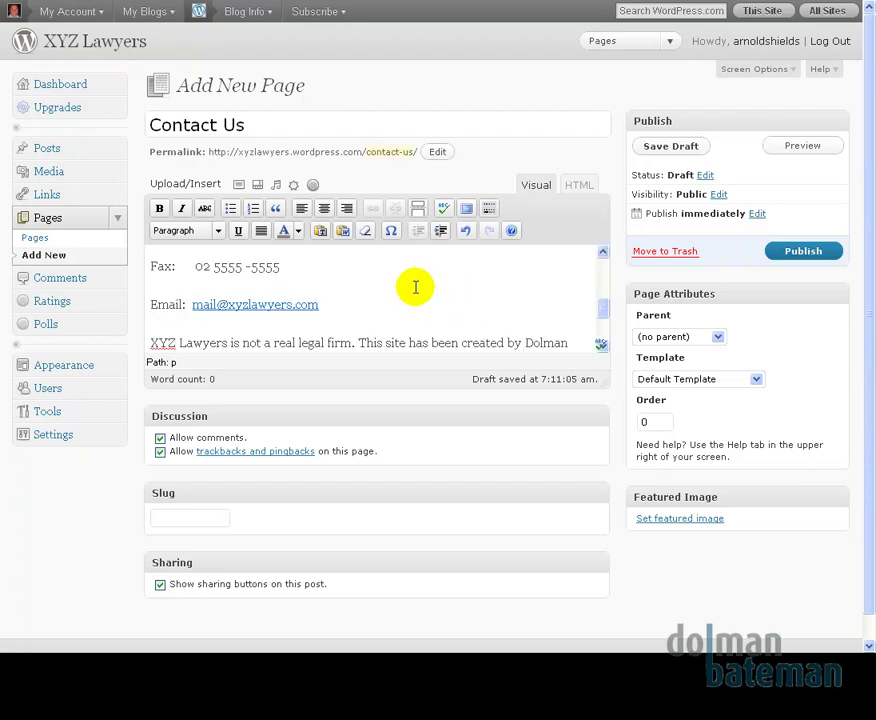
Disallow comments, trackbacks and pingbacks on the Contact Us page and publish it.
{"action": "left_click", "coordinate": [160, 438]}
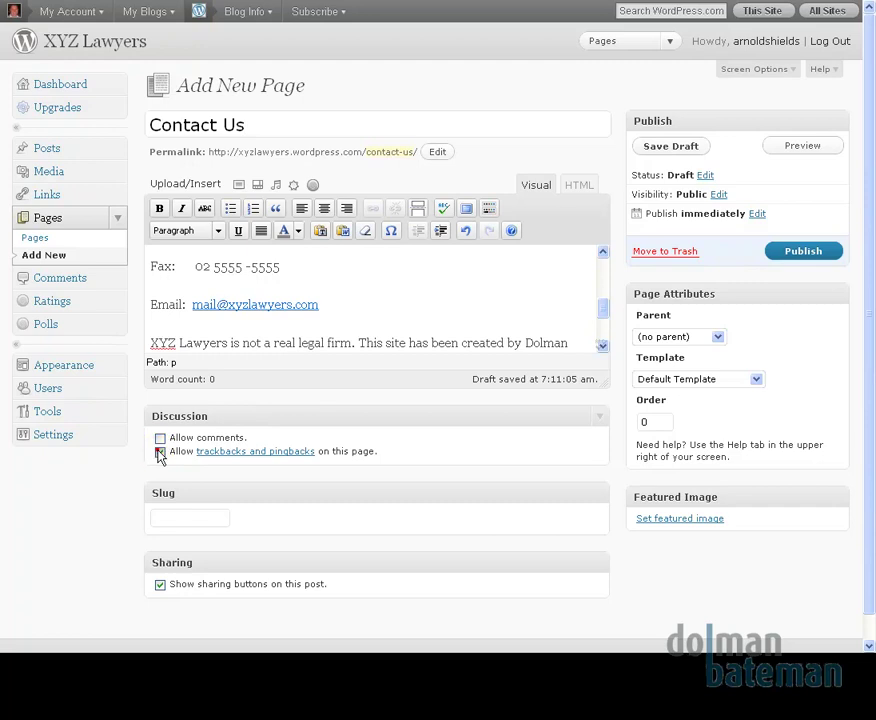
{"action": "left_click", "coordinate": [160, 452]}
{"action": "left_click", "coordinate": [790, 257]}
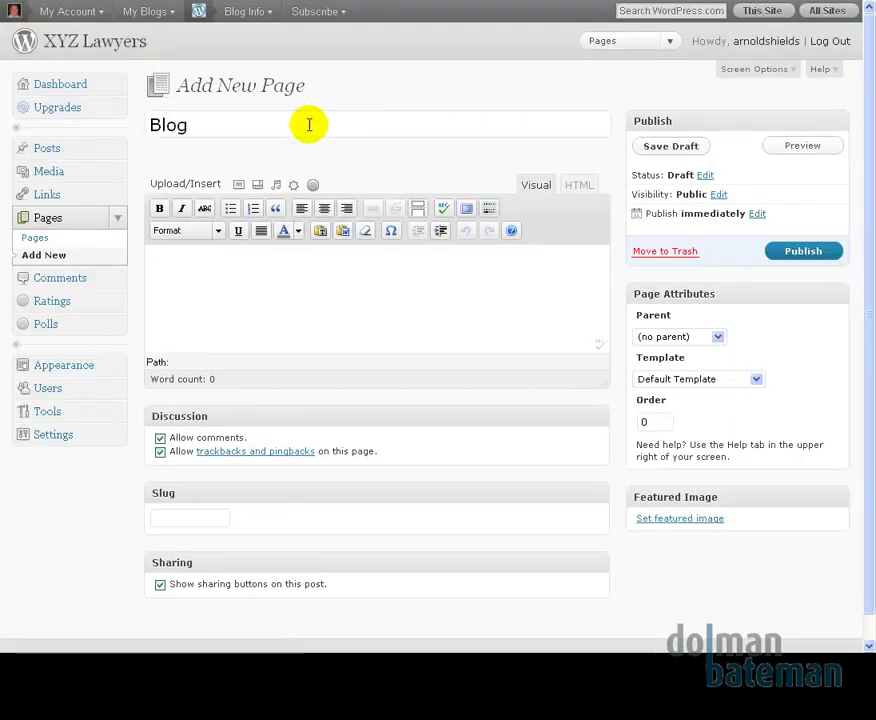
Publish the new page titled Blog with an empty body, and open the existing About page for editing.
{"action": "left_click", "coordinate": [788, 255]}
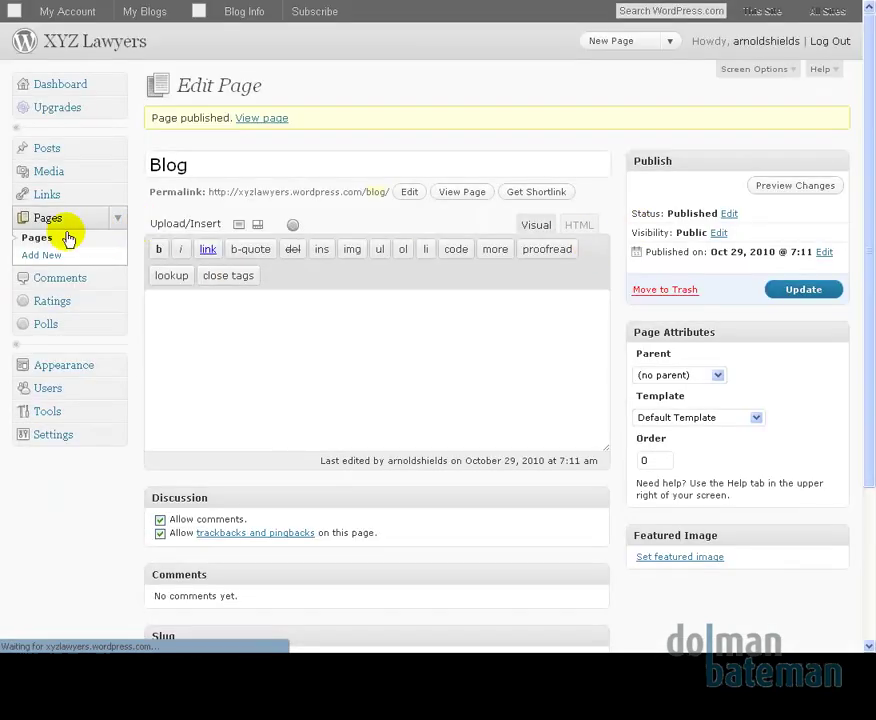
{"action": "left_click", "coordinate": [53, 238]}
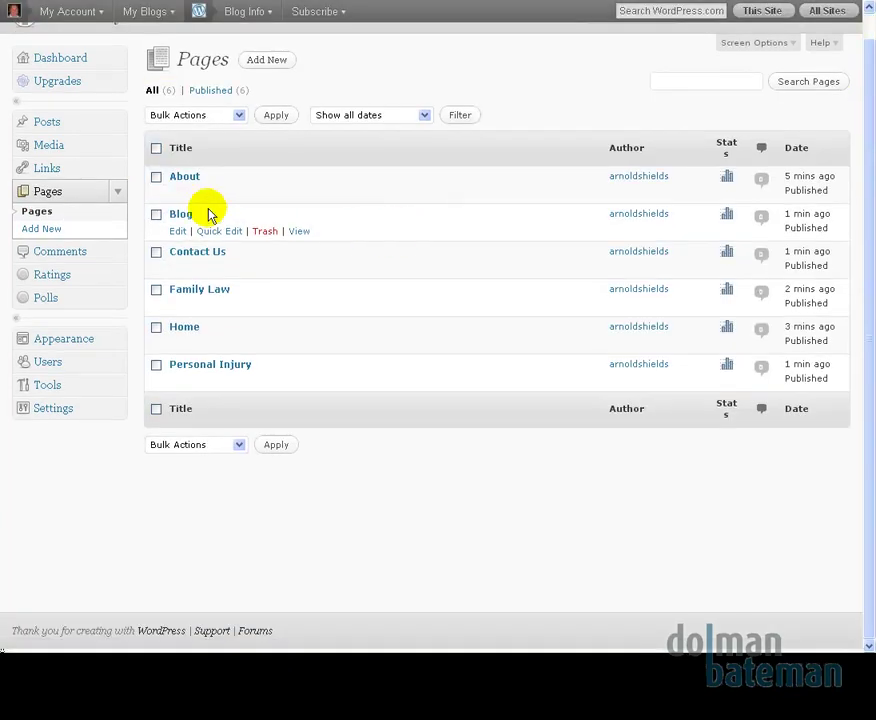
{"action": "left_click", "coordinate": [177, 193]}
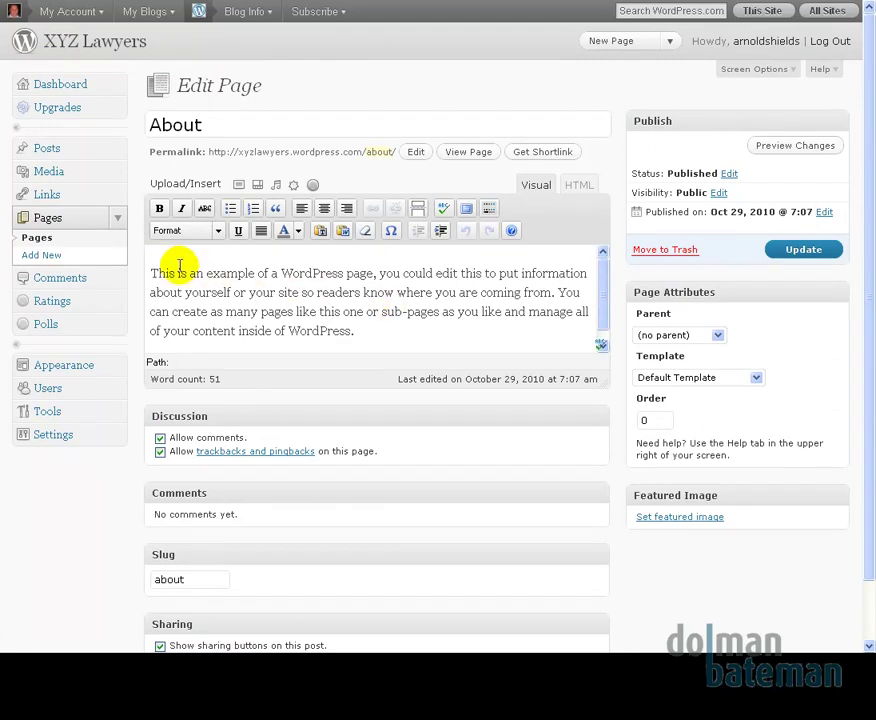
Replace the About page's sample text with the prepared firm description and enlarge the editing area to show more of it.
{"action": "left_click_drag", "start_coordinate": [147, 251], "coordinate": [512, 341]}
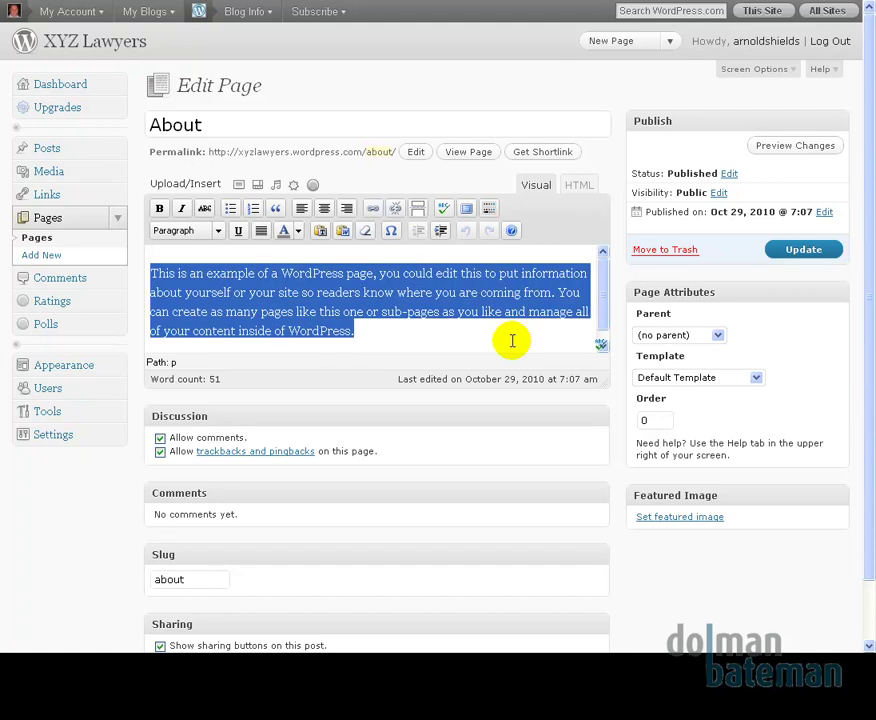
{"action": "key", "text": "ctrl+v"}
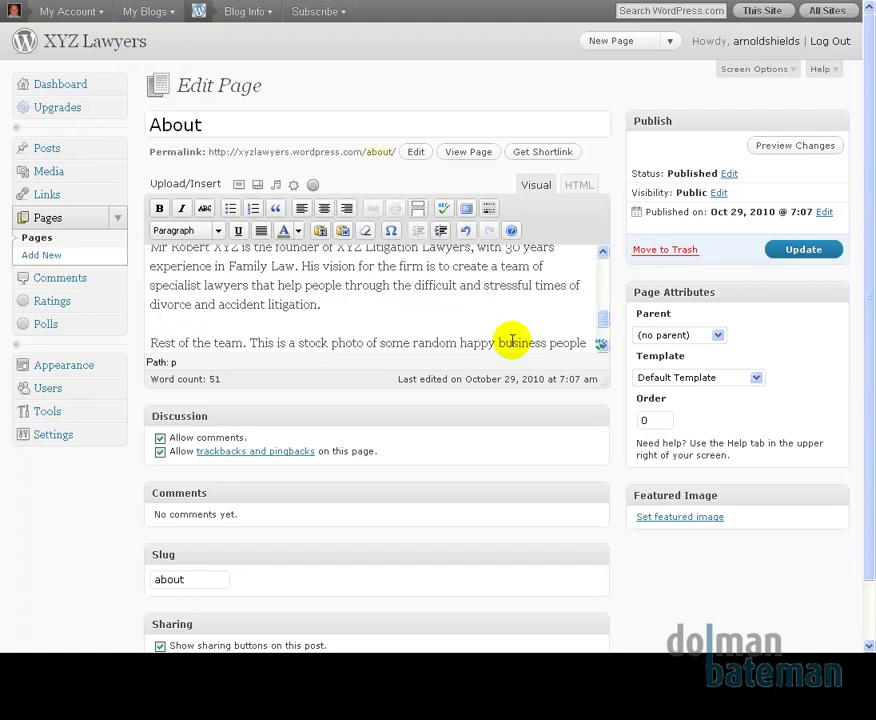
{"action": "scroll", "coordinate": [516, 342], "scroll_direction": "up", "scroll_amount": 5}
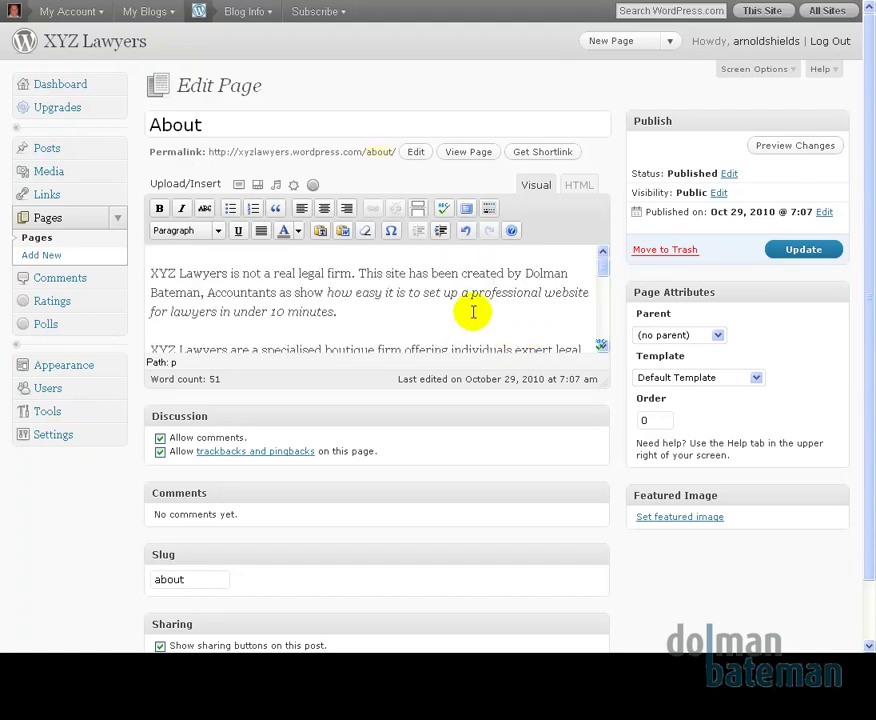
{"action": "scroll", "coordinate": [534, 310], "scroll_direction": "down", "scroll_amount": 8}
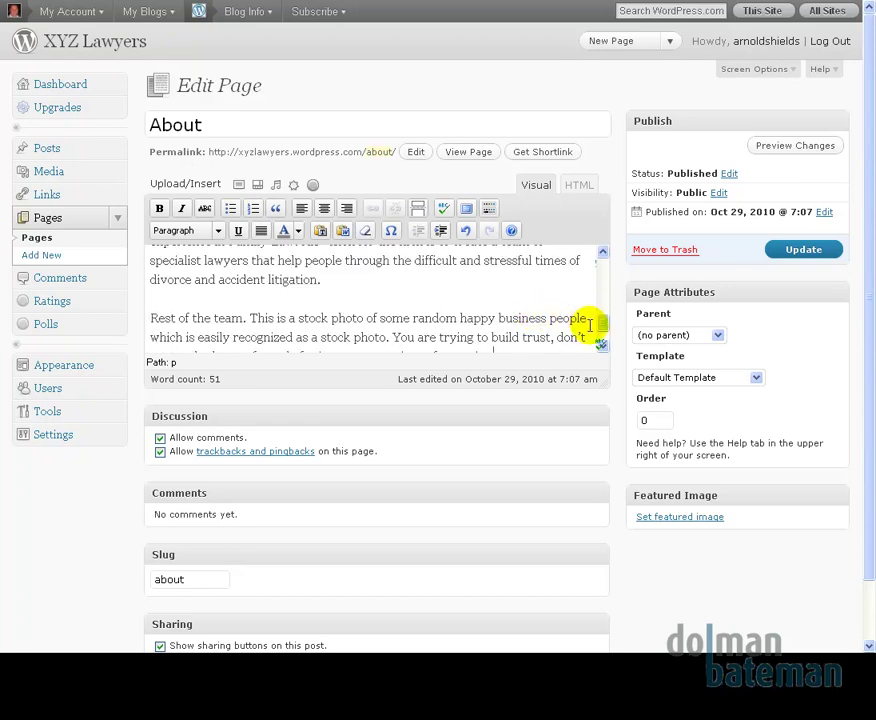
{"action": "left_click_drag", "start_coordinate": [600, 344], "coordinate": [603, 465]}
{"action": "left_click_drag", "start_coordinate": [614, 556], "coordinate": [611, 578]}
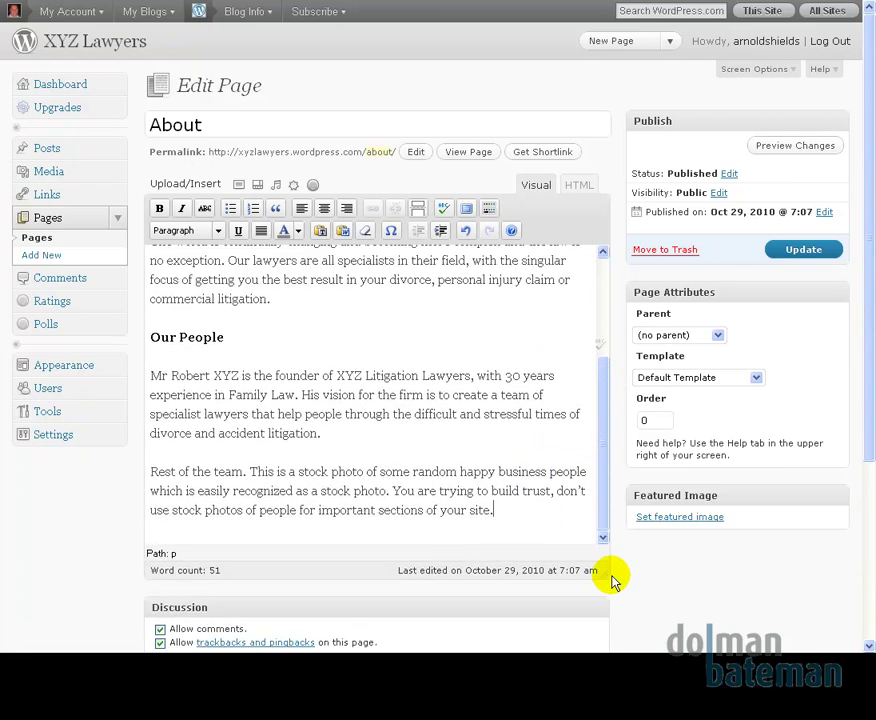
Add blank space between the founder's paragraph and the "Rest of the team" paragraph under Our People.
{"action": "left_click", "coordinate": [150, 375]}
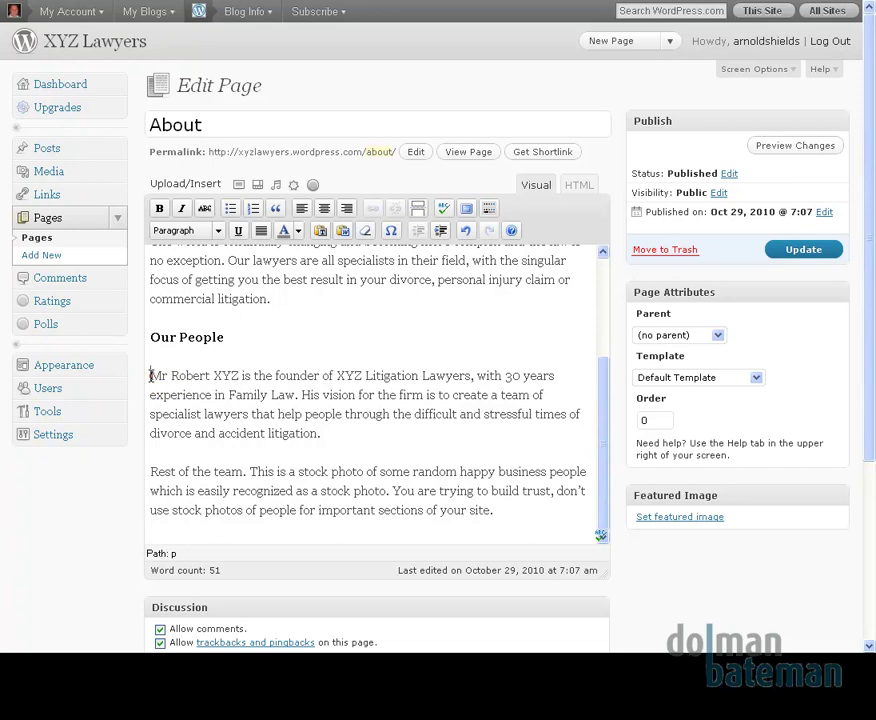
{"action": "left_click", "coordinate": [154, 456]}
{"action": "key", "text": "Return"}
Place the insertion point at the start of the founder's paragraph and upload the founder's photo from the computer.
{"action": "left_click", "coordinate": [150, 400]}
{"action": "left_click", "coordinate": [238, 184]}
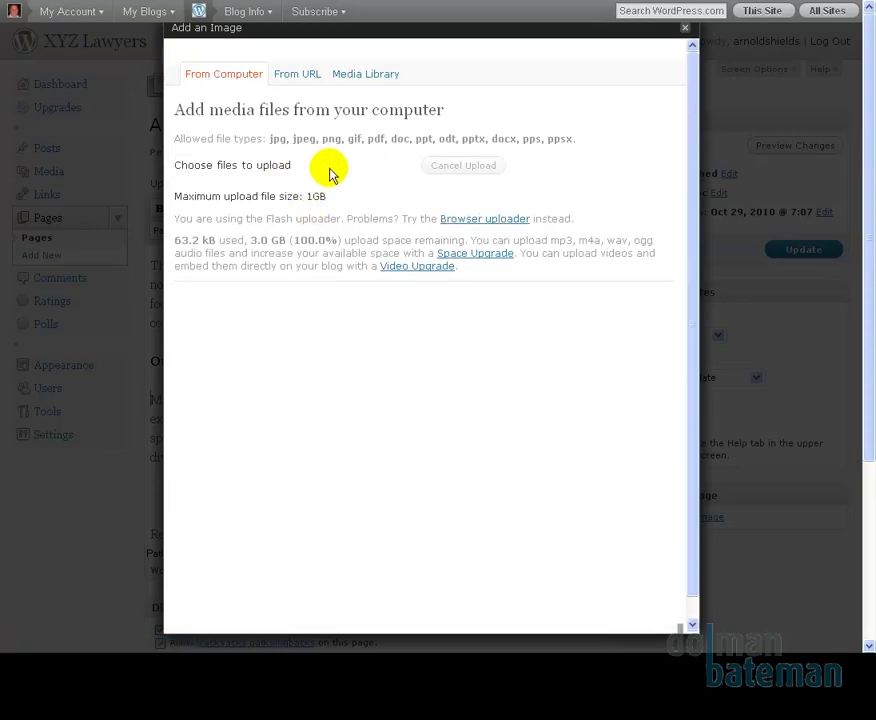
{"action": "left_click", "coordinate": [333, 172]}
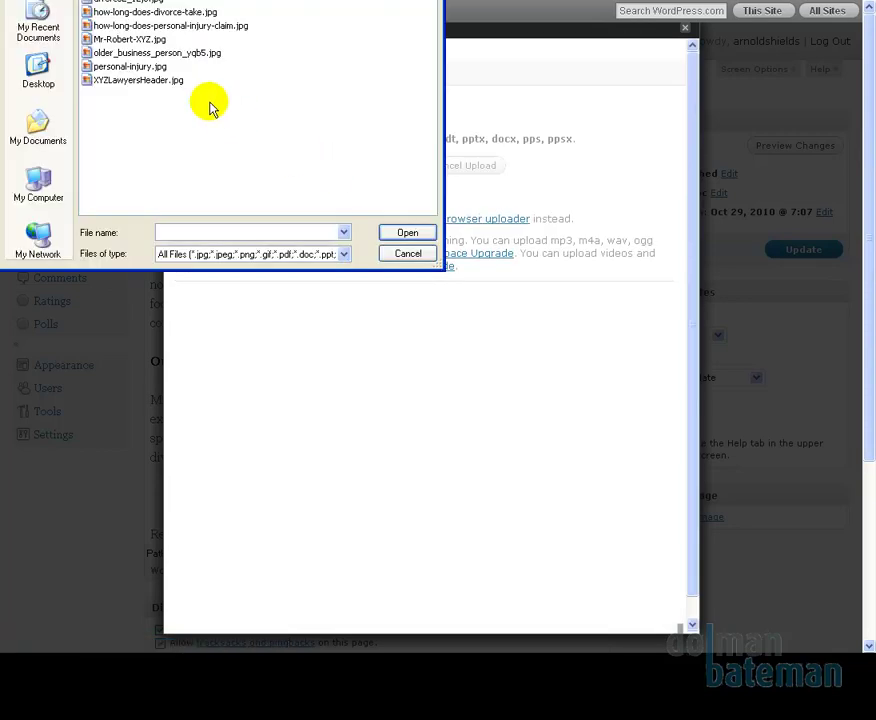
{"action": "left_click", "coordinate": [120, 39]}
{"action": "left_click", "coordinate": [397, 235]}
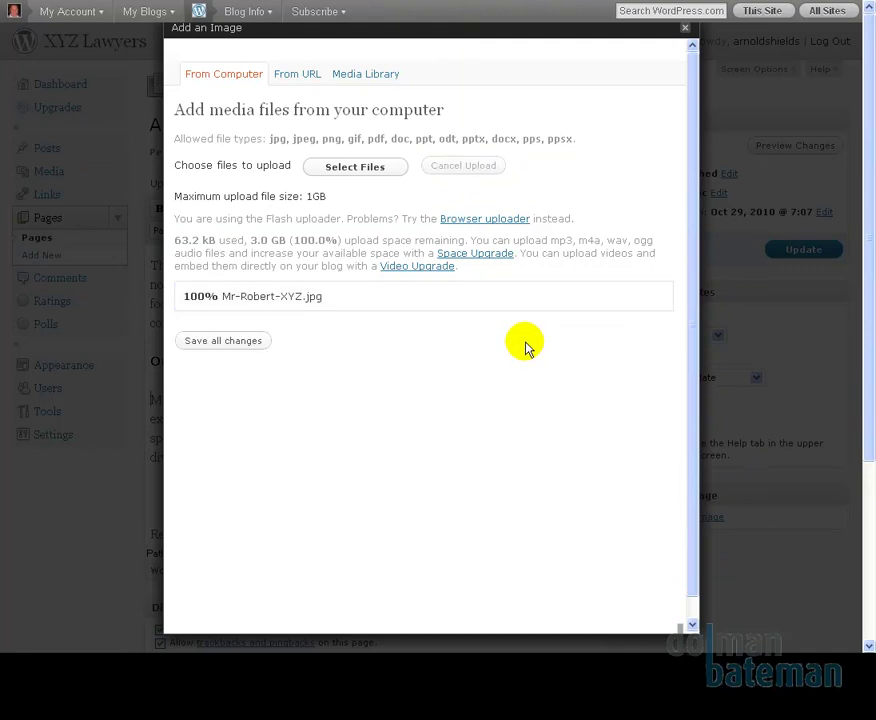
Insert the uploaded founder's photo into the About page with left alignment at Thumbnail size.
{"action": "scroll", "coordinate": [527, 346], "scroll_direction": "down", "scroll_amount": 3}
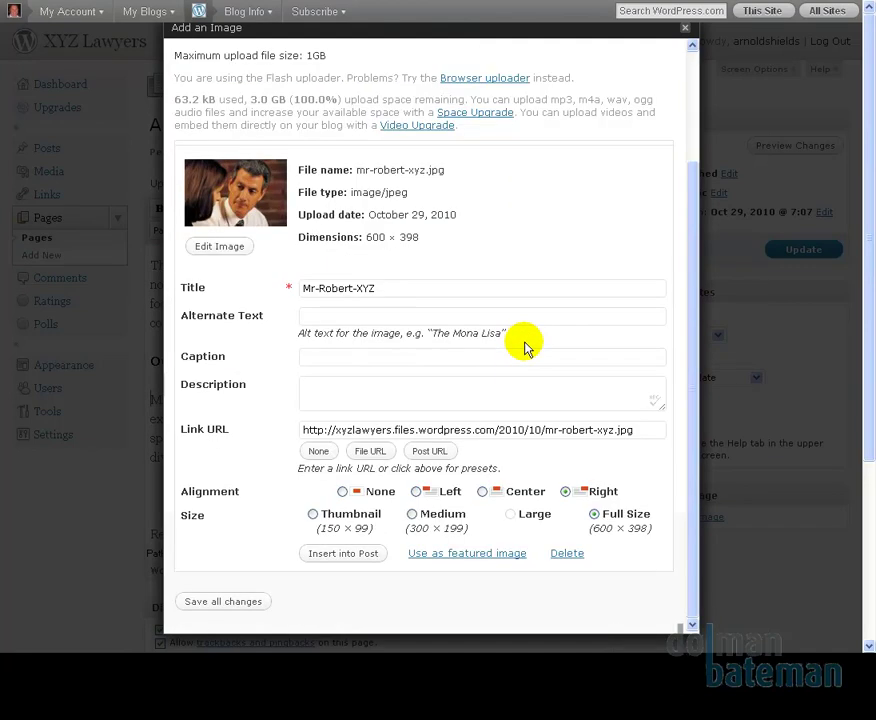
{"action": "left_click", "coordinate": [416, 492]}
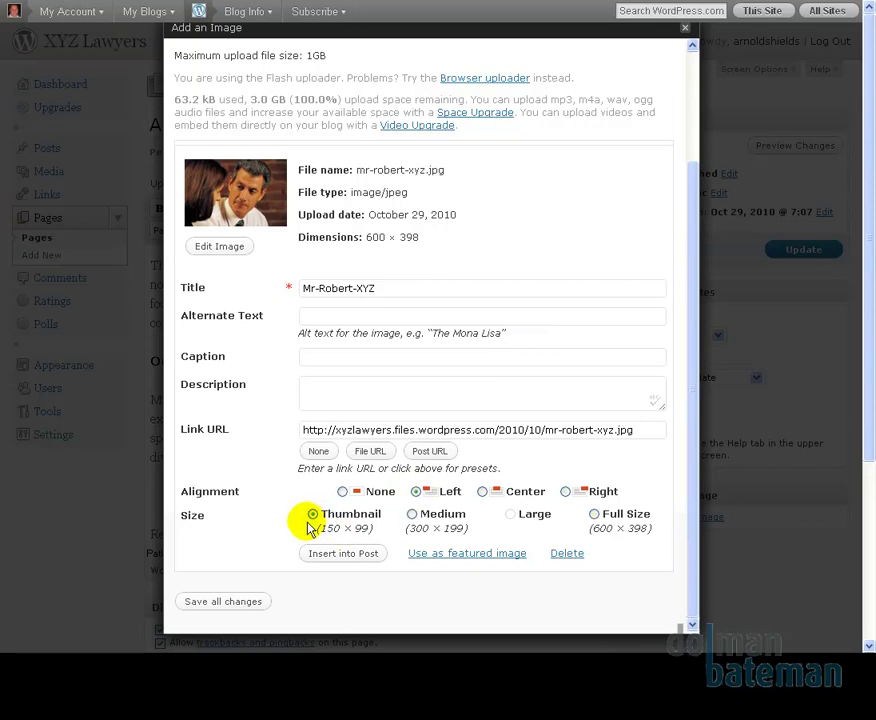
{"action": "left_click", "coordinate": [340, 554]}
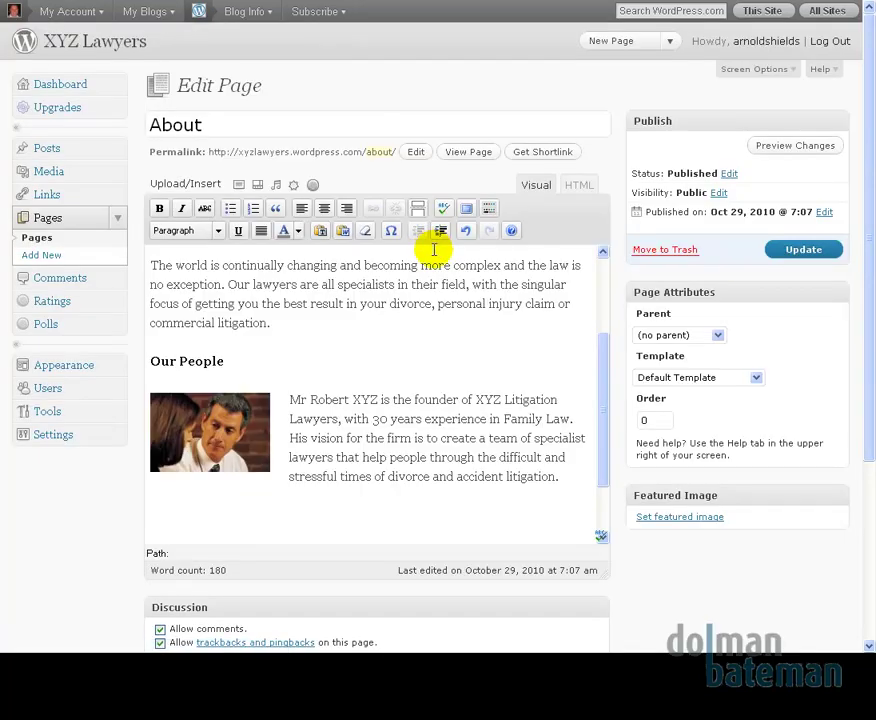
Upload older_business_person_yqb5.jpg and insert it at the start of the "Rest of the team" paragraph as a left-aligned thumbnail.
{"action": "left_click", "coordinate": [163, 455]}
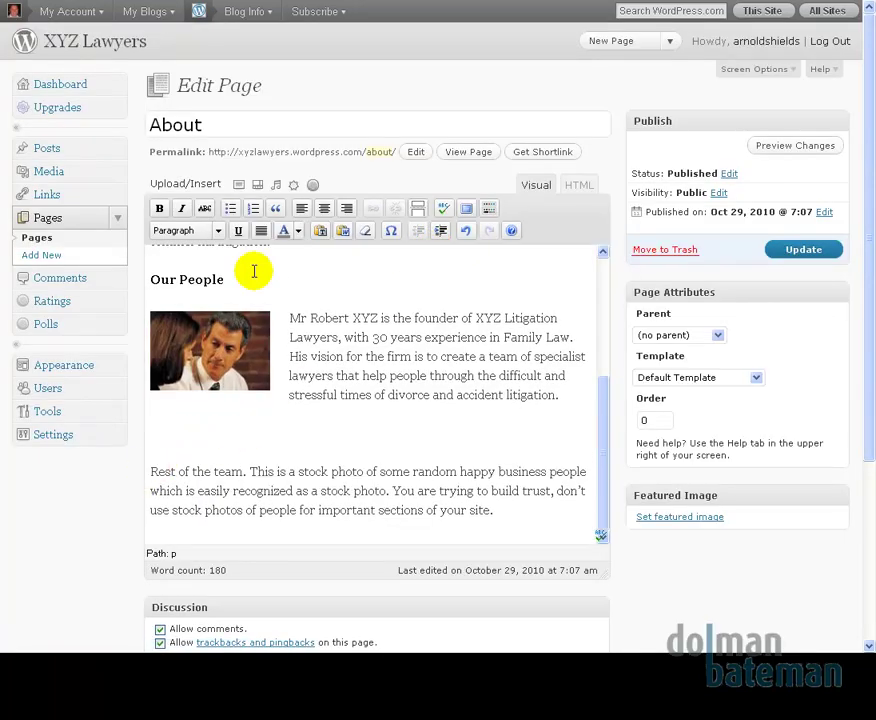
{"action": "left_click", "coordinate": [240, 188]}
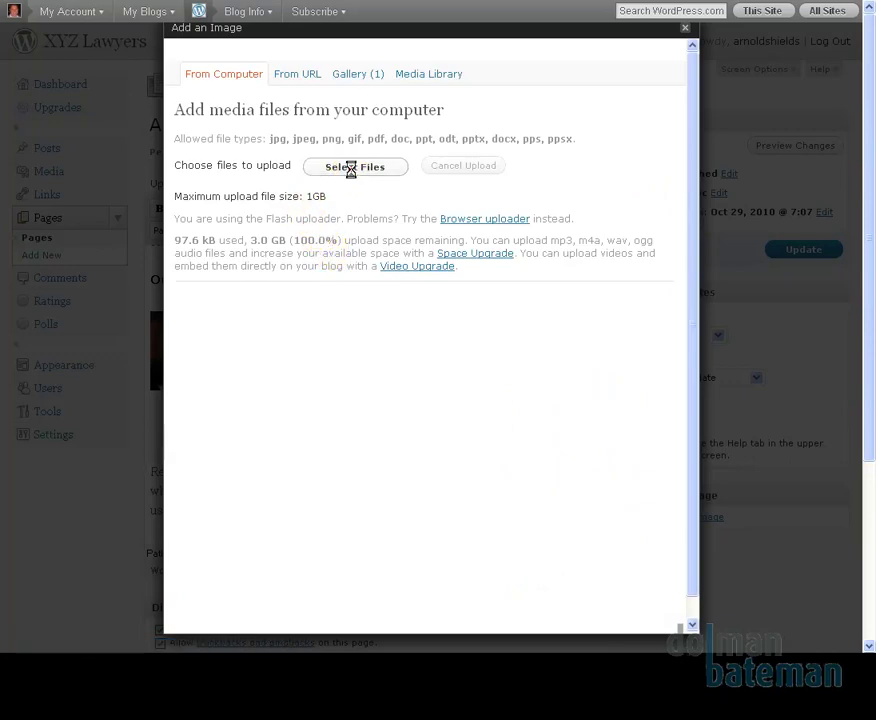
{"action": "left_click", "coordinate": [350, 170]}
{"action": "left_click", "coordinate": [131, 52]}
{"action": "left_click", "coordinate": [405, 234]}
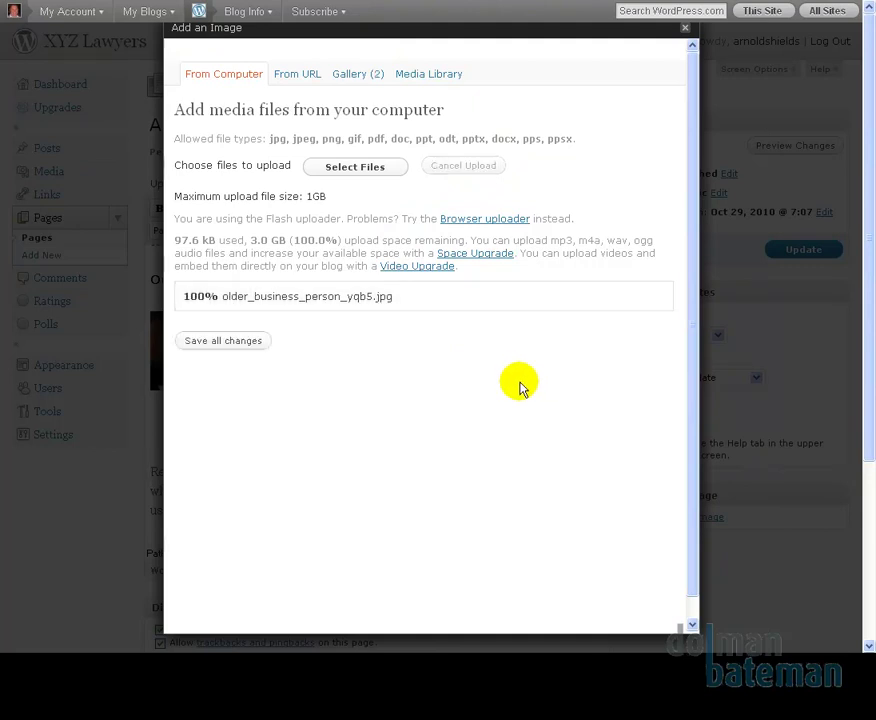
{"action": "scroll", "coordinate": [518, 382], "scroll_direction": "down", "scroll_amount": 3}
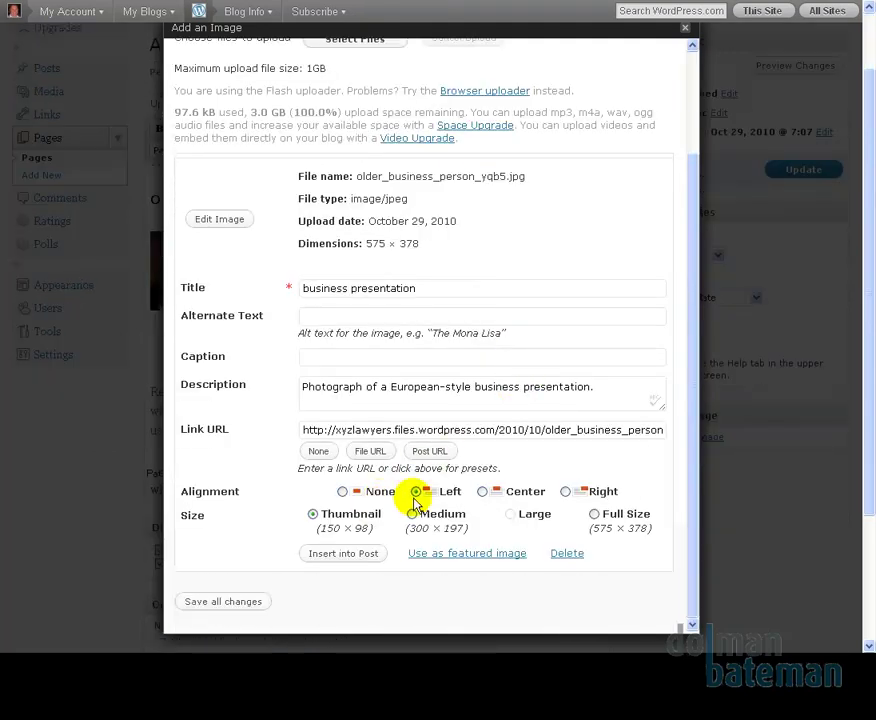
{"action": "left_click", "coordinate": [334, 567]}
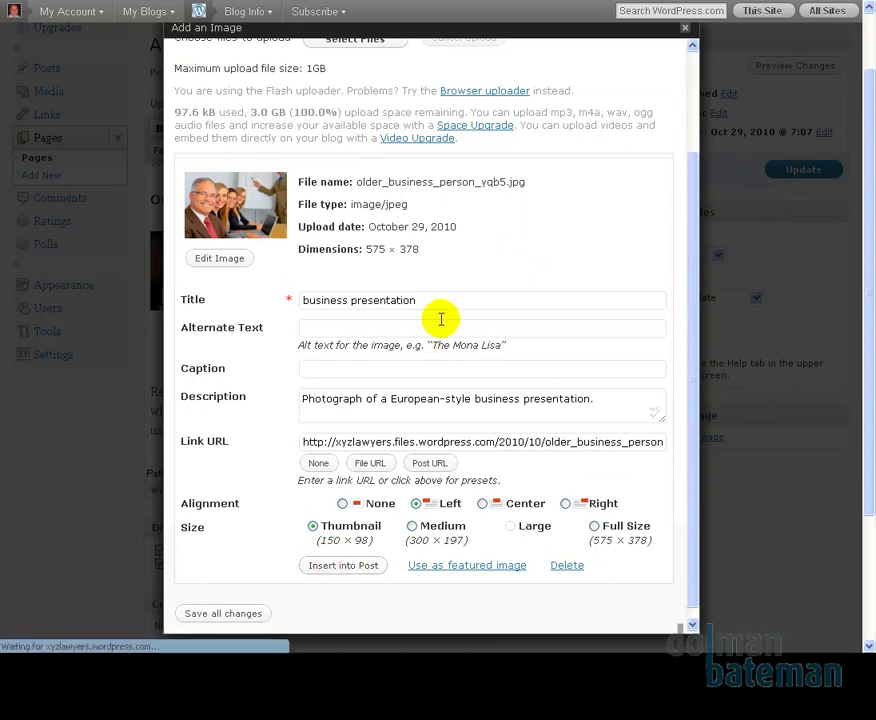
Disallow comments, trackbacks and pingbacks on the About page and update it.
{"action": "scroll", "coordinate": [440, 316], "scroll_direction": "down", "scroll_amount": 3}
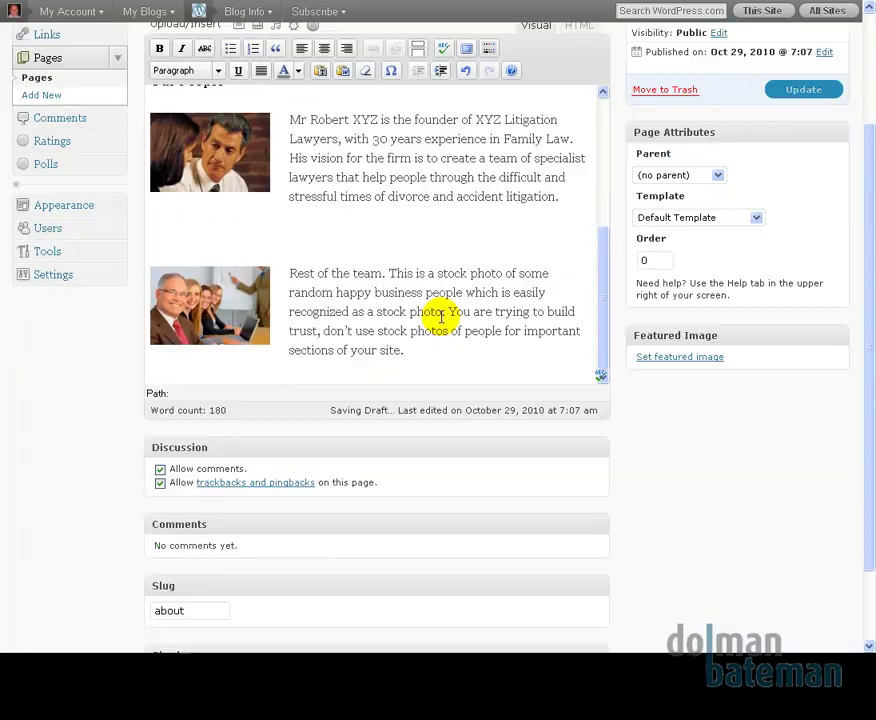
{"action": "scroll", "coordinate": [440, 316], "scroll_direction": "up", "scroll_amount": 6}
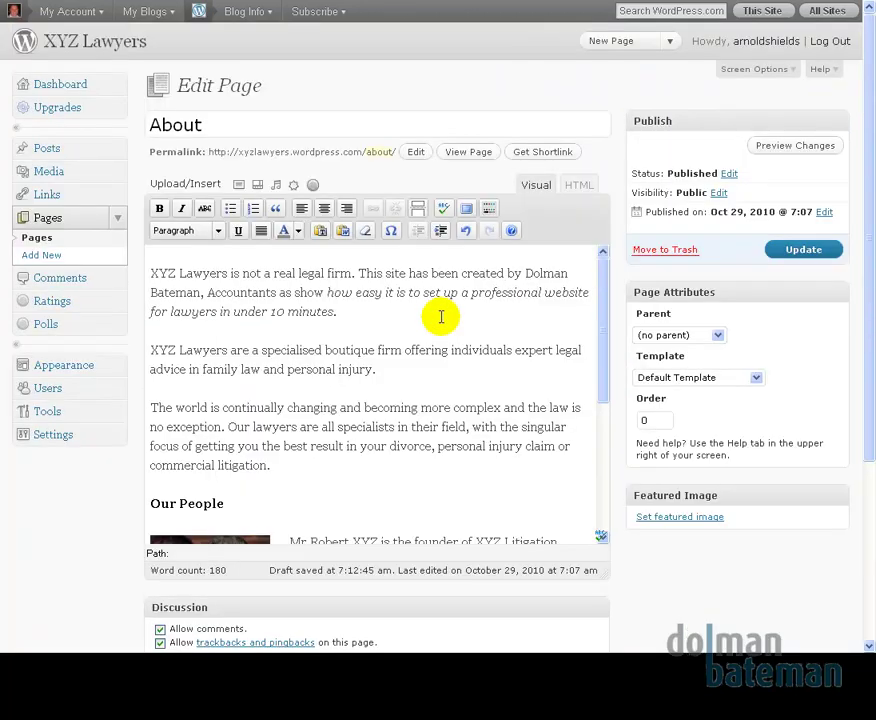
{"action": "scroll", "coordinate": [397, 455], "scroll_direction": "down", "scroll_amount": 3}
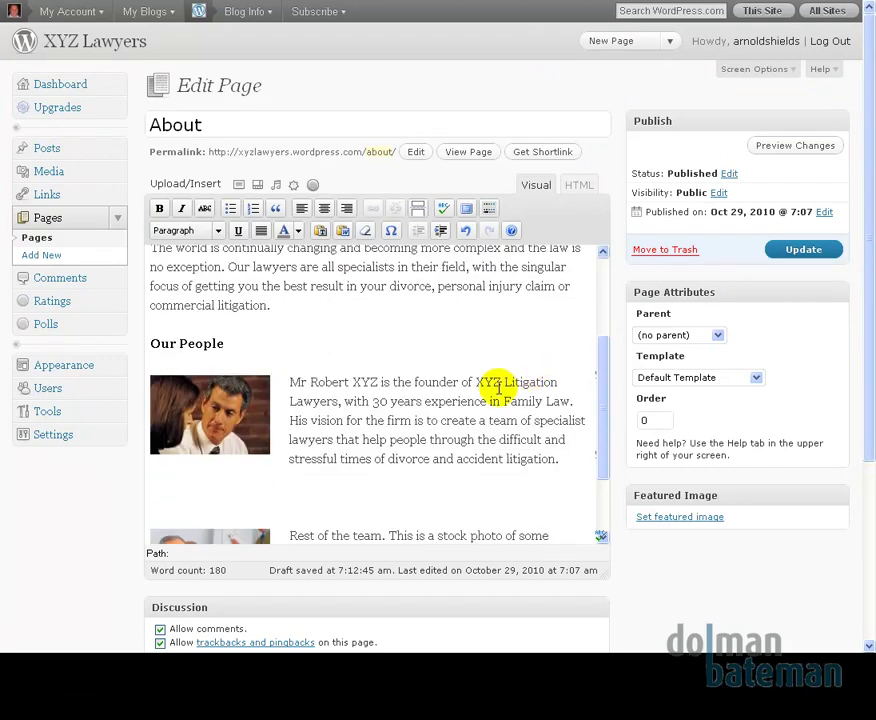
{"action": "left_click", "coordinate": [159, 629]}
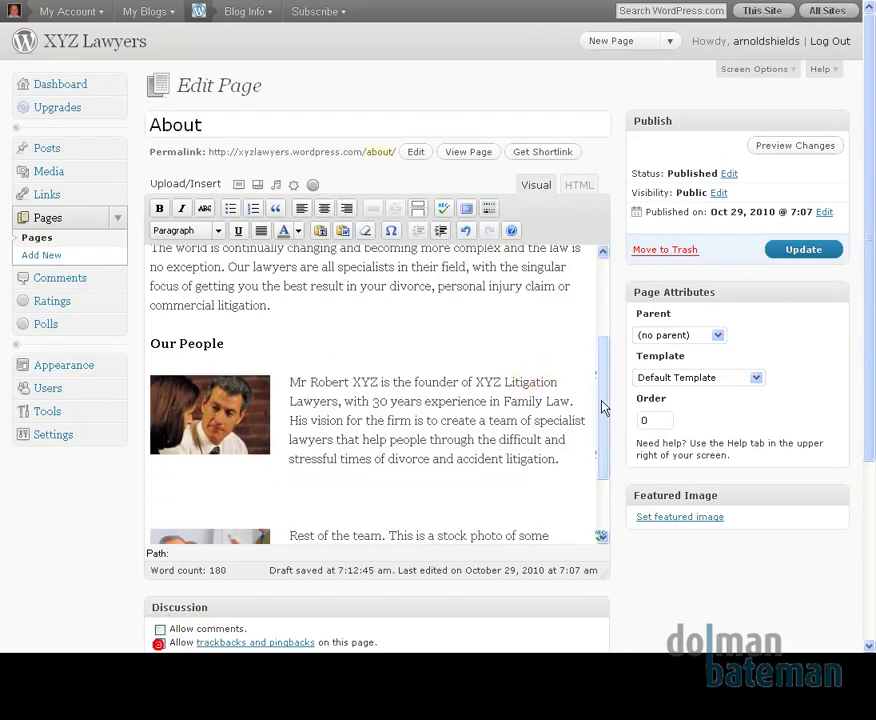
{"action": "left_click", "coordinate": [808, 252]}
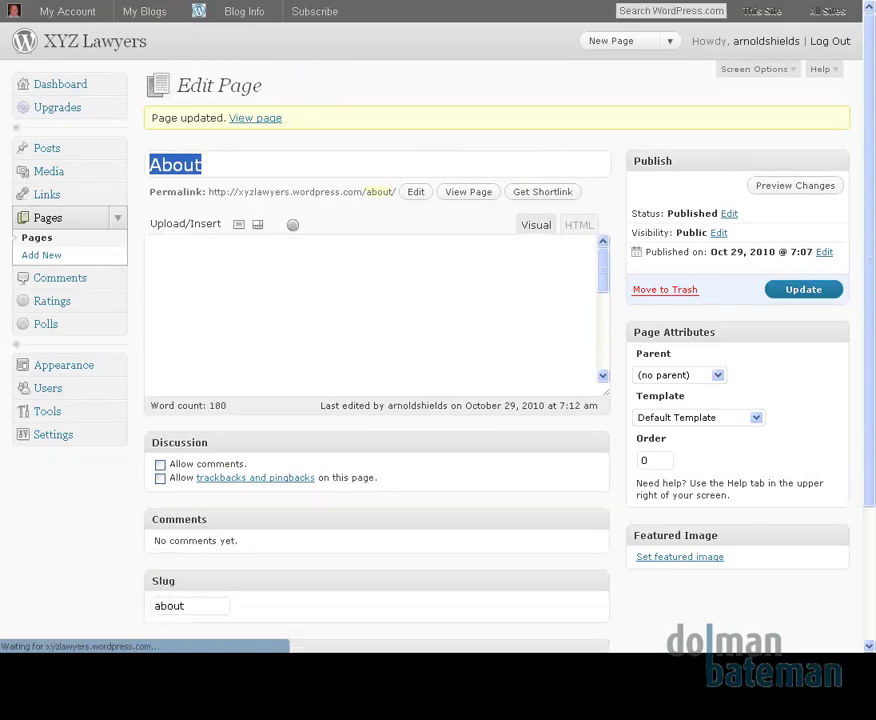
Open the live XYZ Lawyers site in a separate tab and view its About page.
{"action": "right_click", "coordinate": [119, 45]}
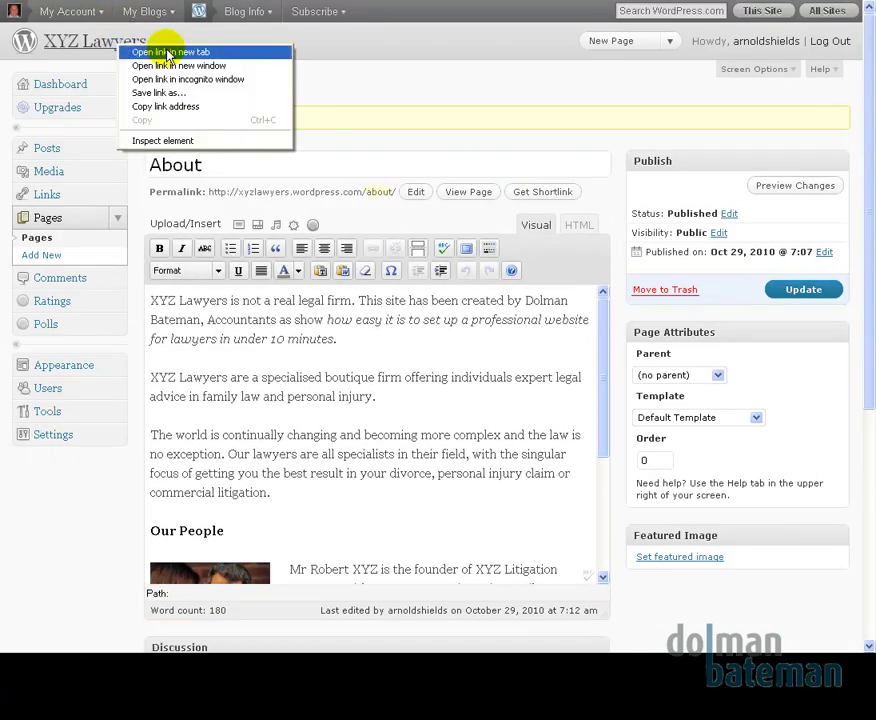
{"action": "left_click", "coordinate": [167, 53]}
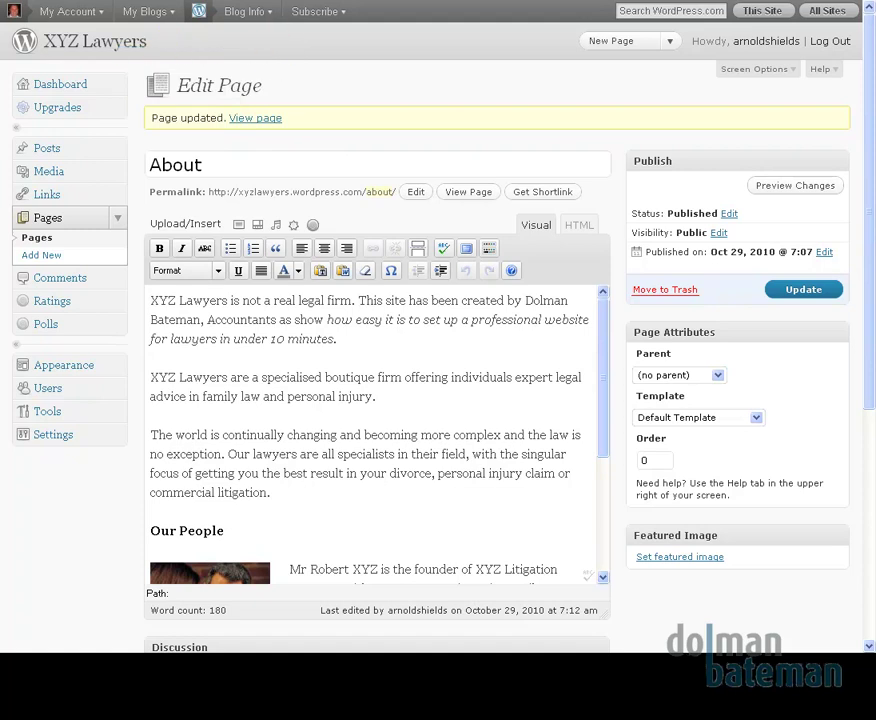
{"action": "key", "text": "ctrl+Tab"}
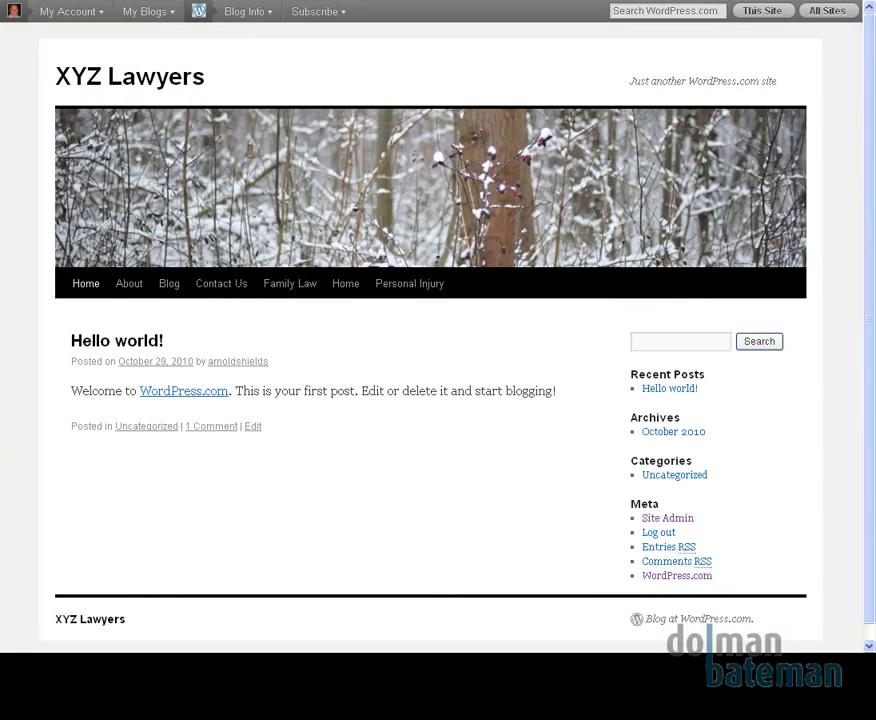
{"action": "left_click", "coordinate": [130, 283]}
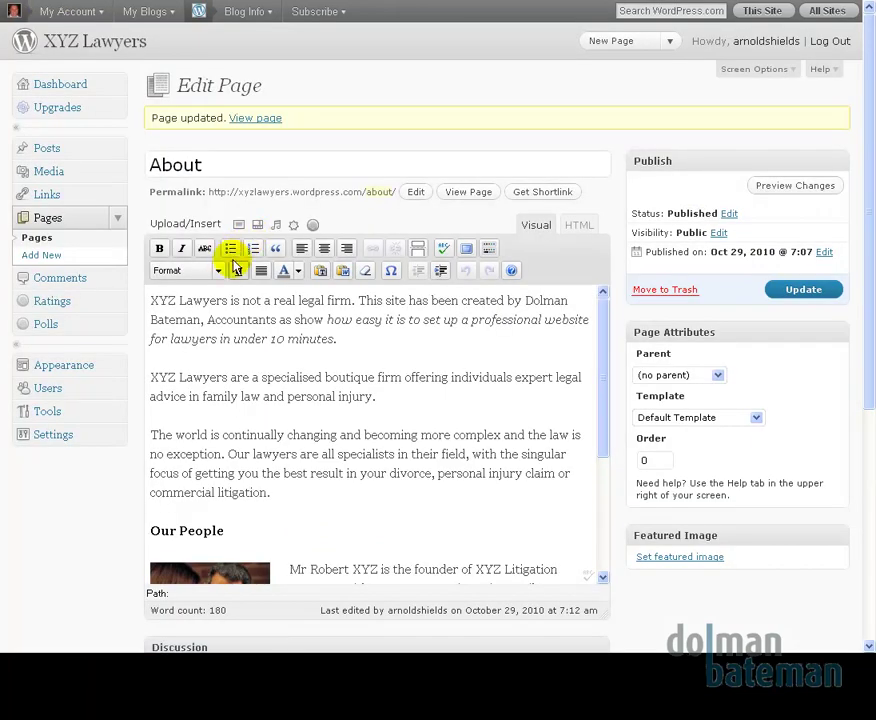
Create a custom navigation menu named Main Menu.
{"action": "left_click", "coordinate": [119, 365]}
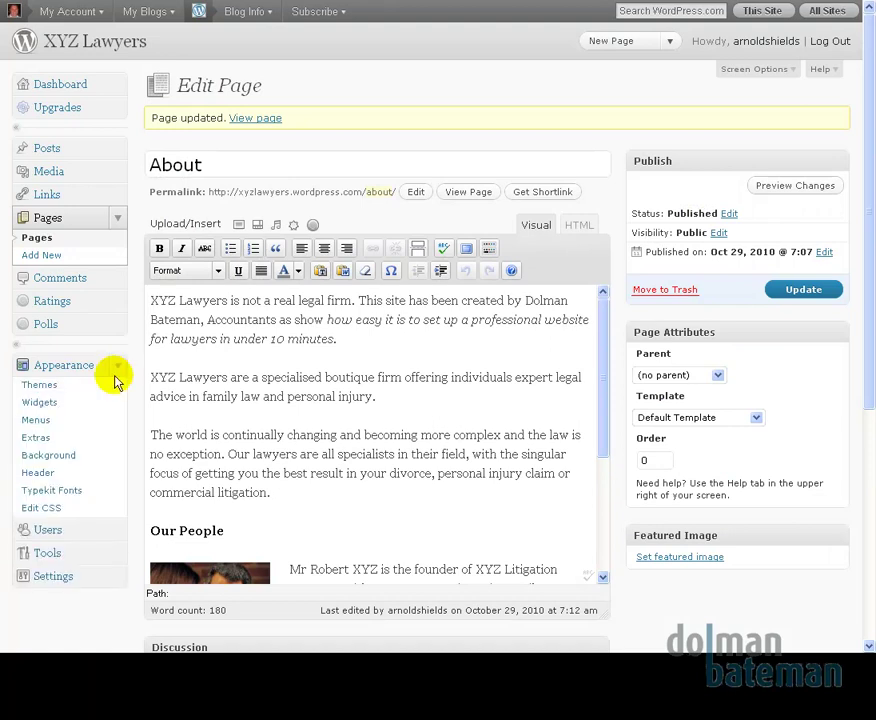
{"action": "left_click", "coordinate": [41, 421]}
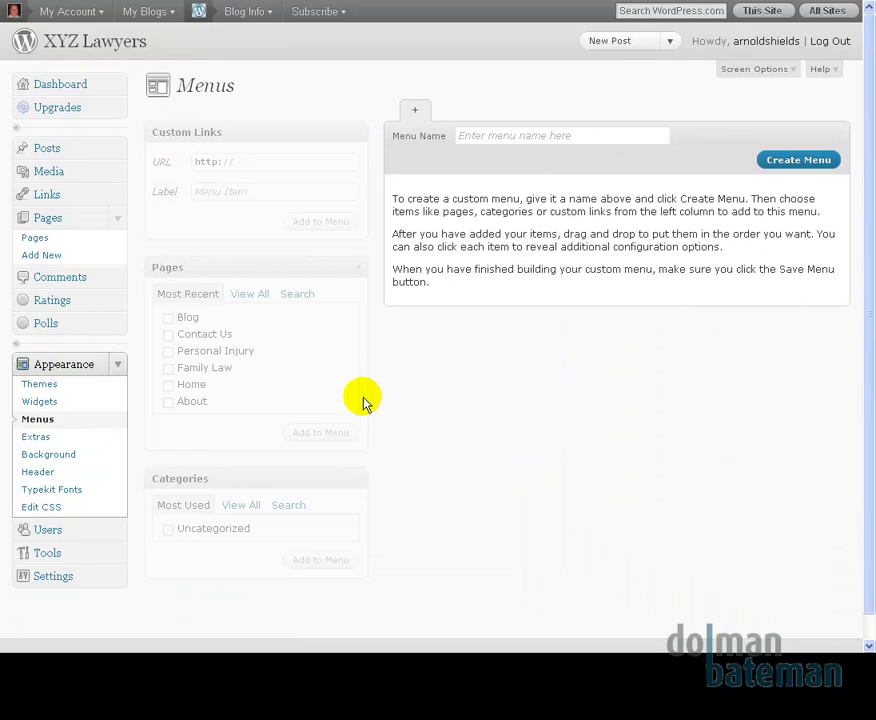
{"action": "left_click", "coordinate": [489, 137]}
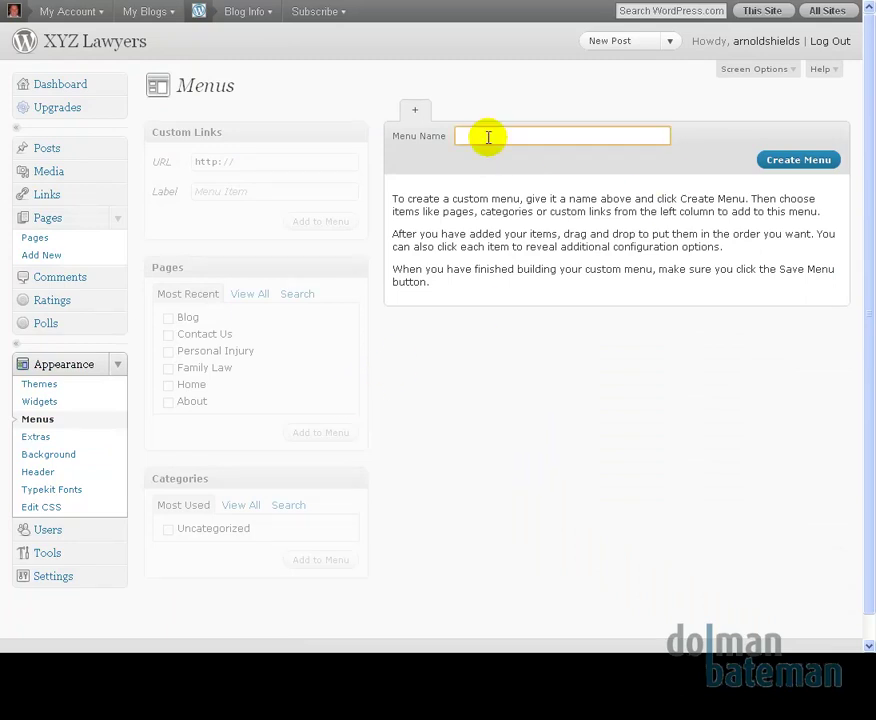
{"action": "type", "text": "Ma"}
{"action": "key", "text": "Down"}
{"action": "key", "text": "Down"}
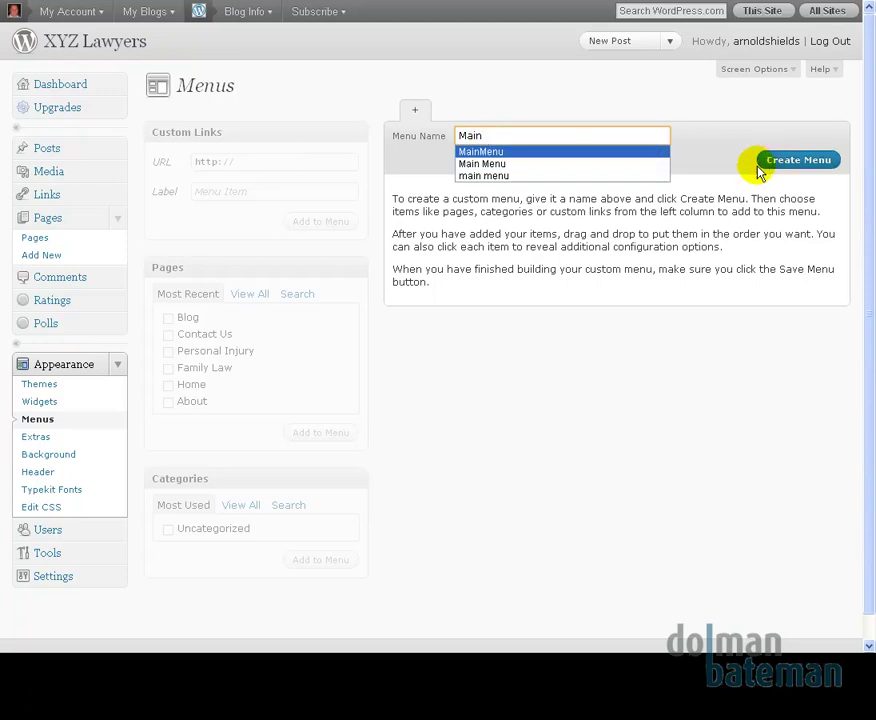
{"action": "left_click", "coordinate": [584, 163]}
{"action": "left_click", "coordinate": [793, 161]}
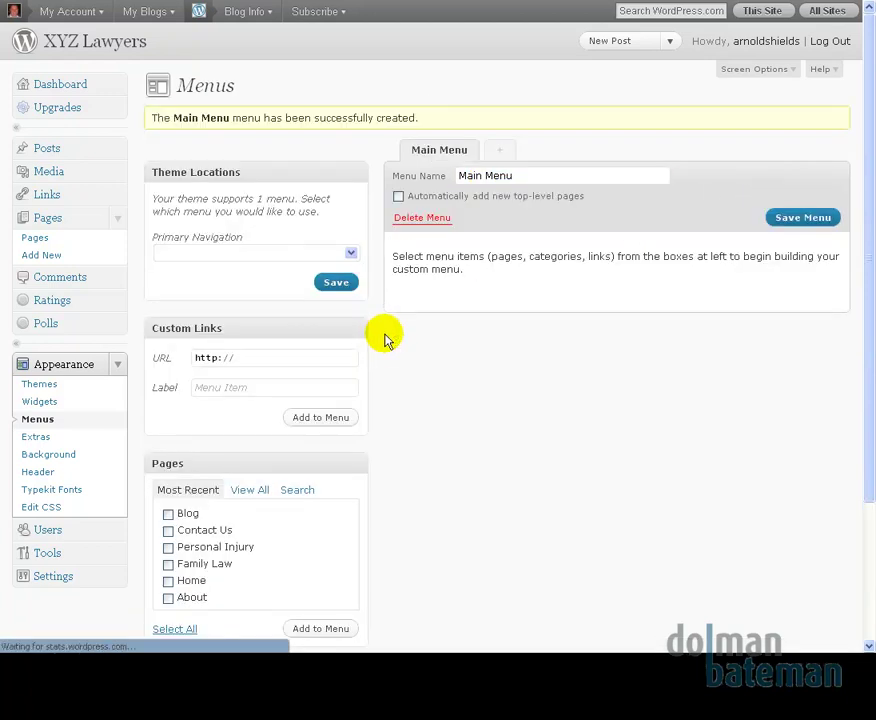
Add all the pages (Blog, Contact Us, Personal Injury, Family Law, Home and About) to Main Menu.
{"action": "scroll", "coordinate": [380, 350], "scroll_direction": "down", "scroll_amount": 3}
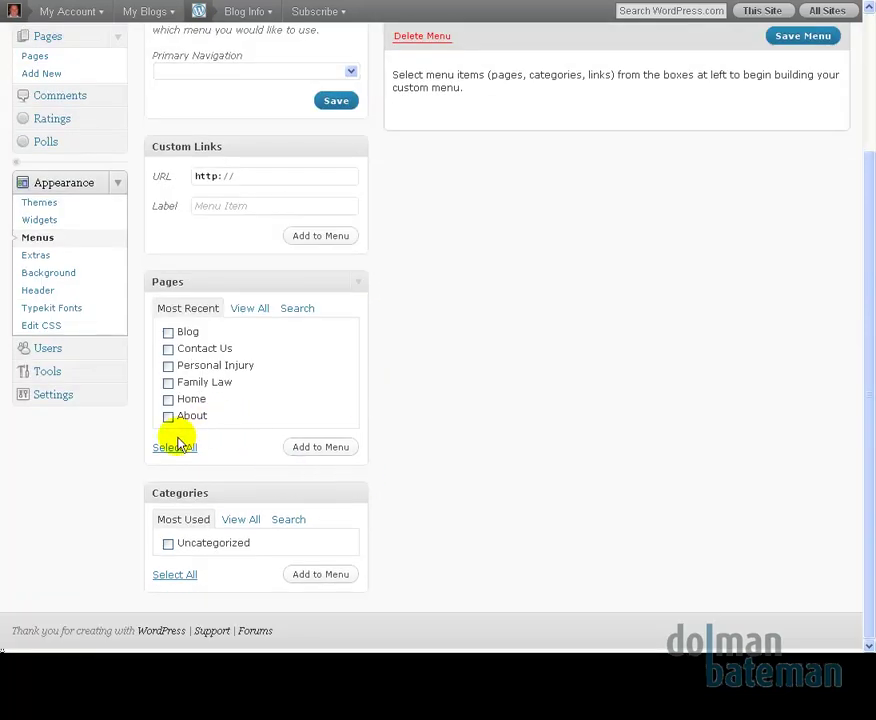
{"action": "left_click", "coordinate": [172, 448]}
{"action": "left_click", "coordinate": [319, 447]}
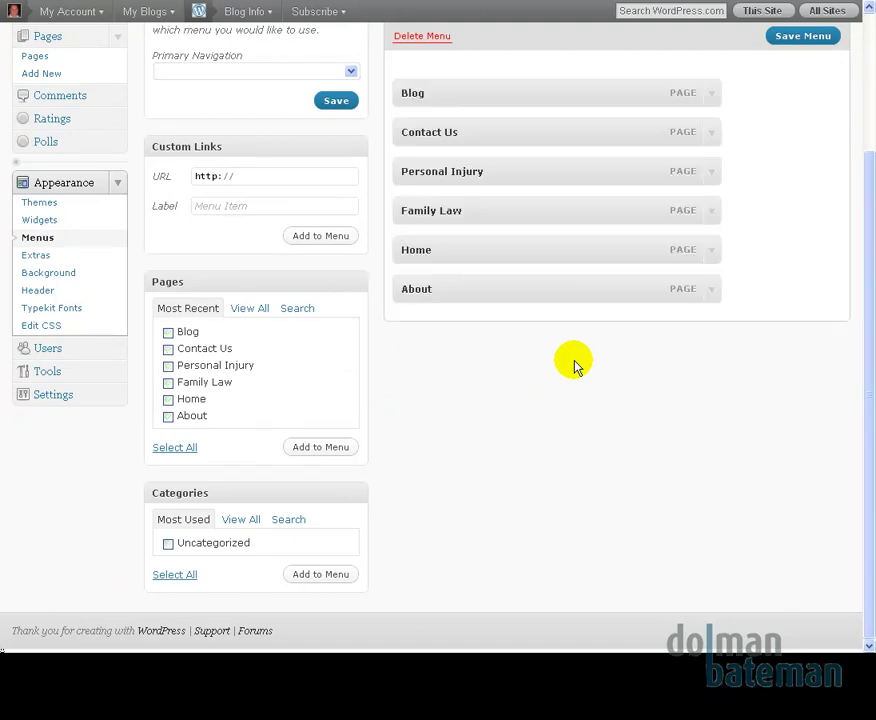
Reorder the menu items as Home, Personal Injury, Family Law, Blog, About, Contact Us and save the menu.
{"action": "left_click_drag", "start_coordinate": [456, 256], "coordinate": [485, 217]}
{"action": "left_click_drag", "start_coordinate": [469, 135], "coordinate": [472, 287]}
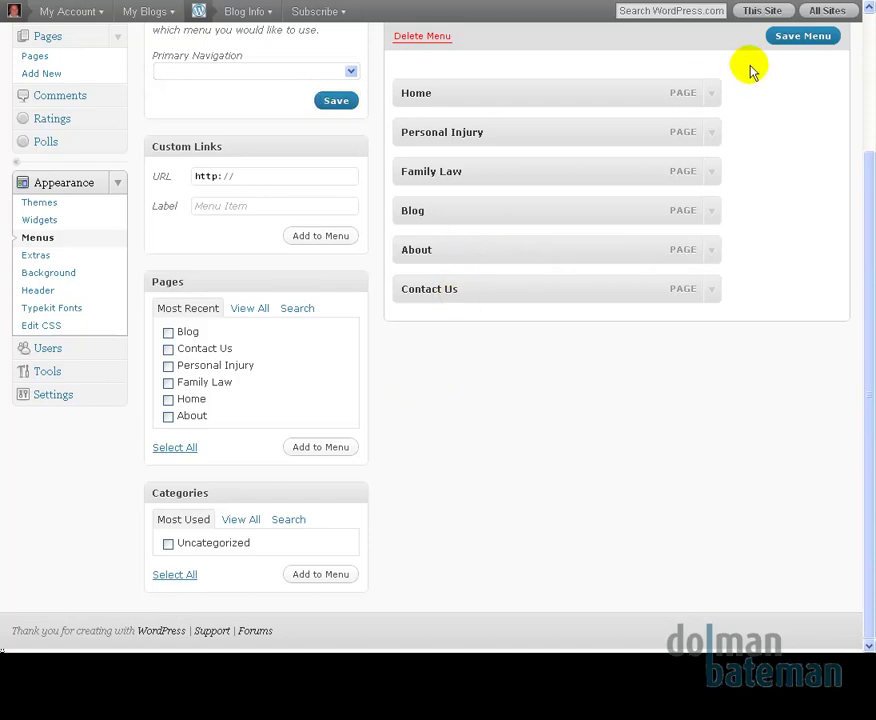
{"action": "left_click", "coordinate": [794, 39]}
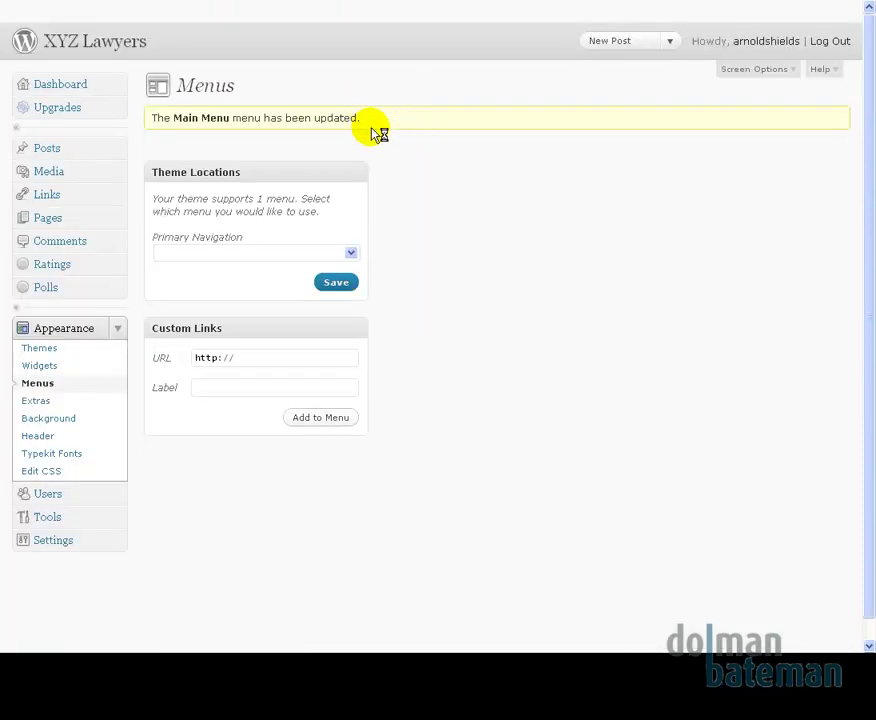
Assign Main Menu as the theme's Primary Navigation and save the theme location.
{"action": "left_click", "coordinate": [351, 255]}
{"action": "left_click", "coordinate": [325, 281]}
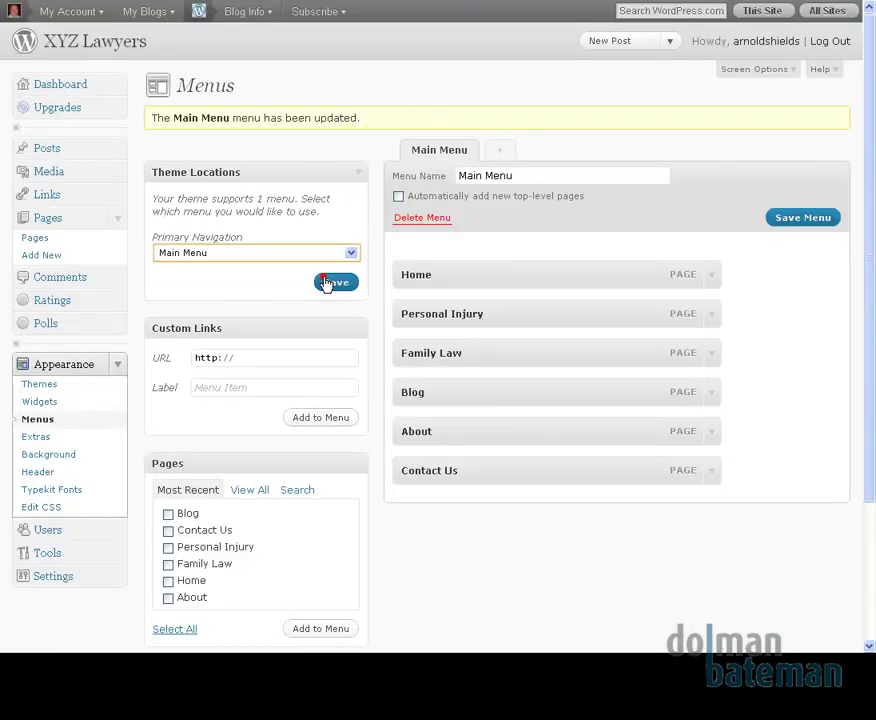
{"action": "left_click", "coordinate": [332, 285]}
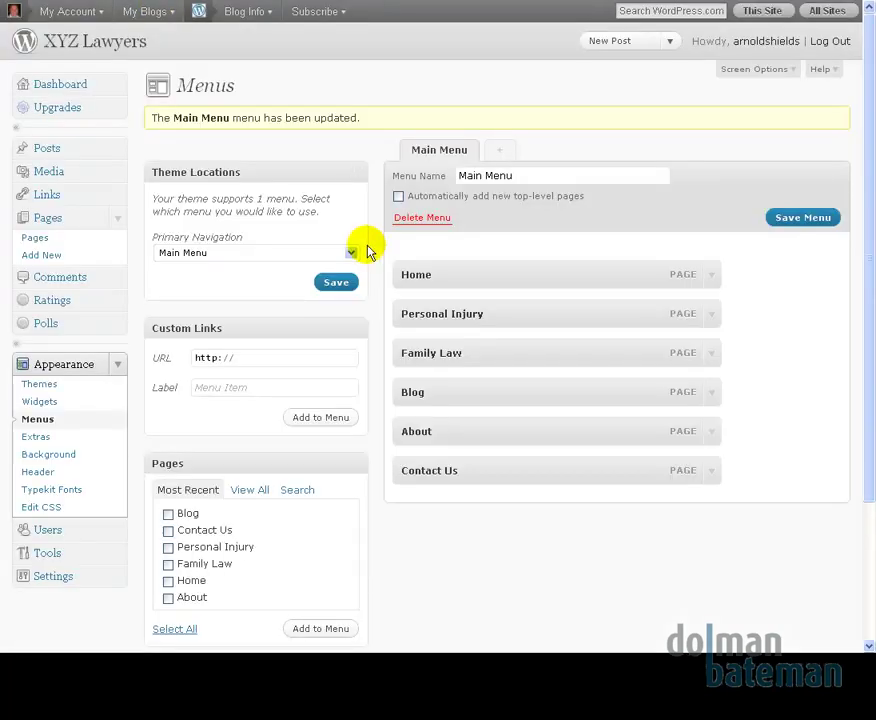
Replace the site's header image by uploading XYZLawyersHeader.jpg from the computer.
{"action": "scroll", "coordinate": [273, 262], "scroll_direction": "down", "scroll_amount": 3}
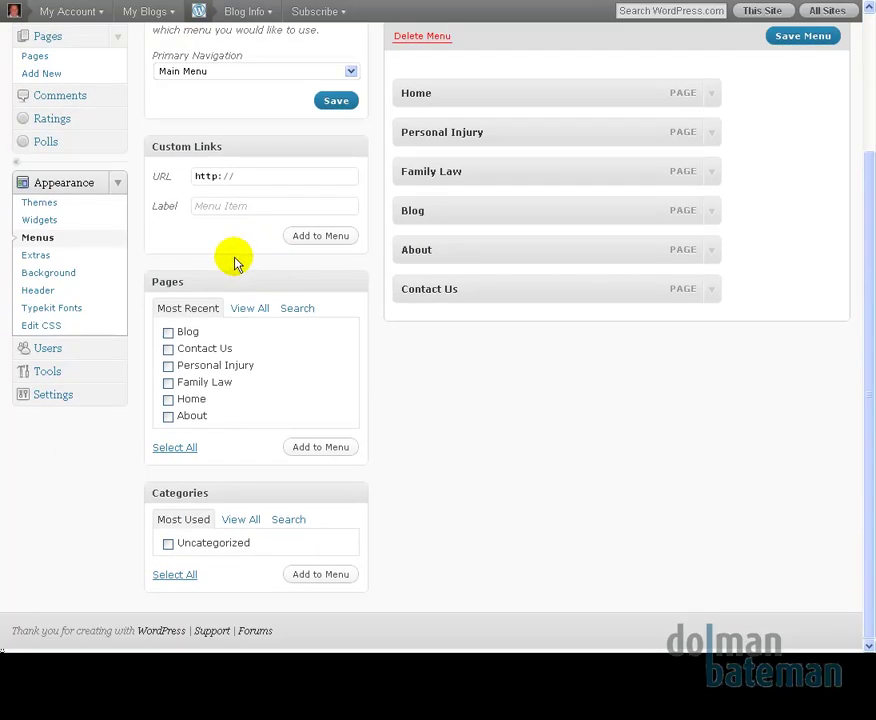
{"action": "scroll", "coordinate": [211, 242], "scroll_direction": "up", "scroll_amount": 3}
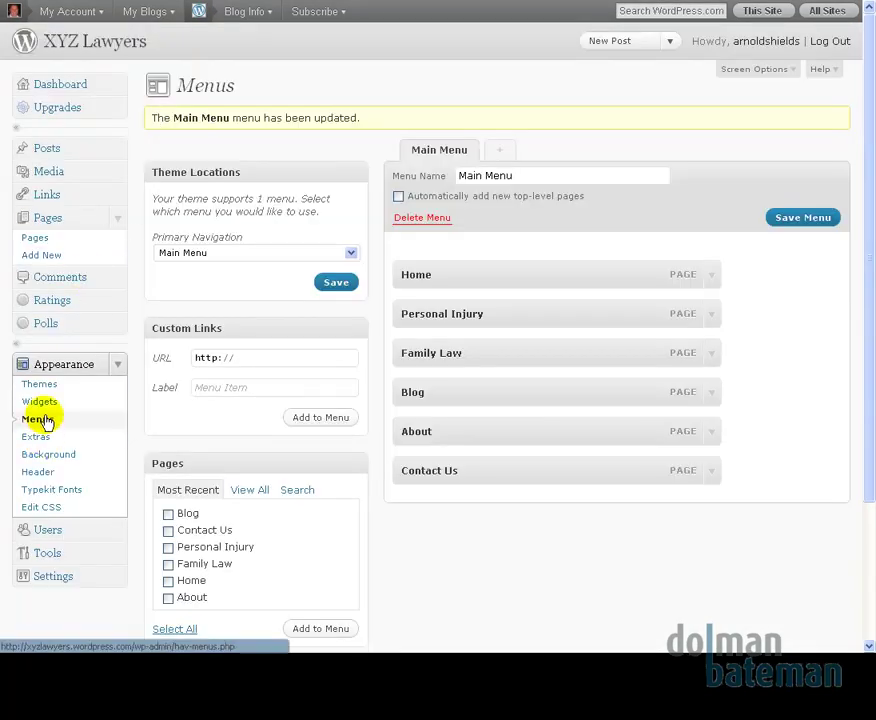
{"action": "left_click", "coordinate": [38, 472]}
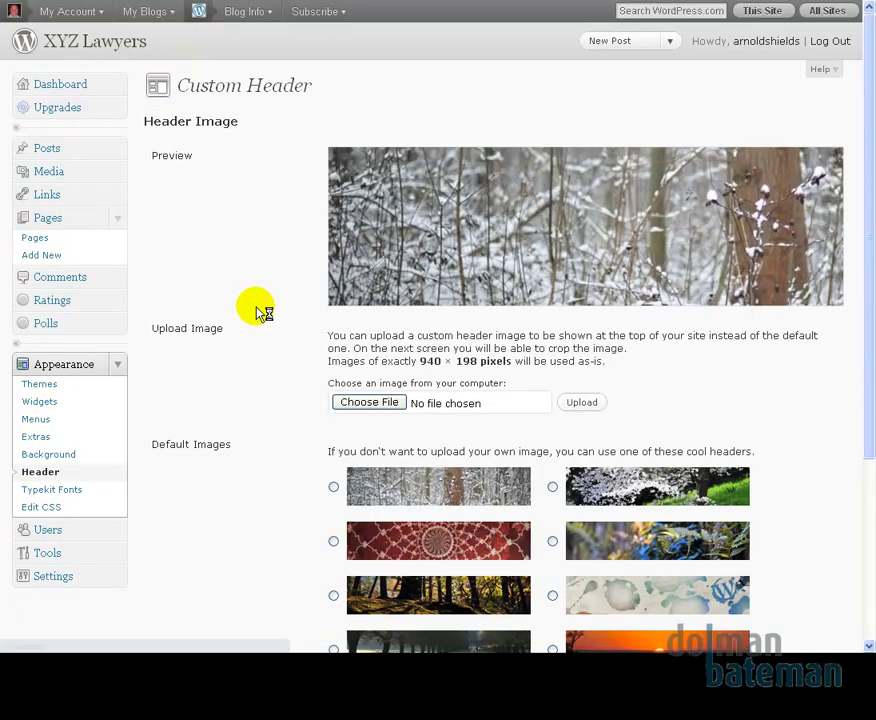
{"action": "left_click", "coordinate": [369, 403]}
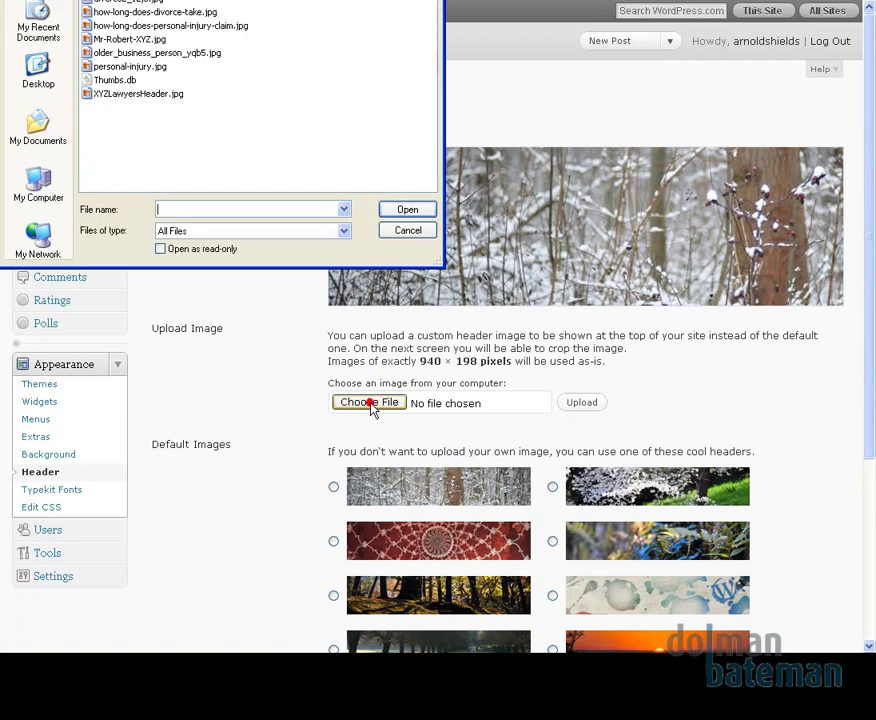
{"action": "left_click", "coordinate": [145, 94]}
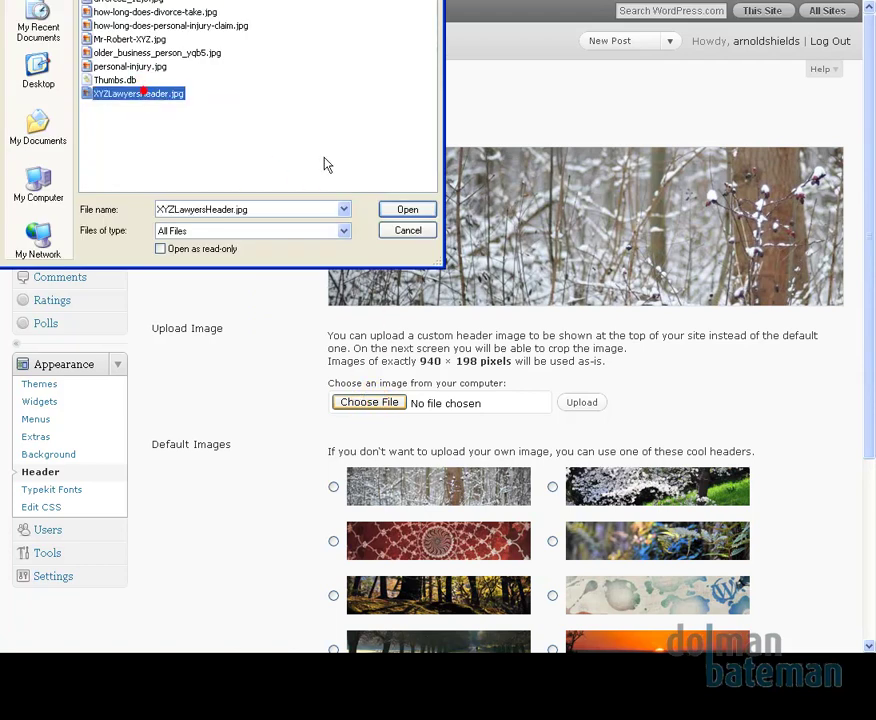
{"action": "left_click", "coordinate": [406, 211]}
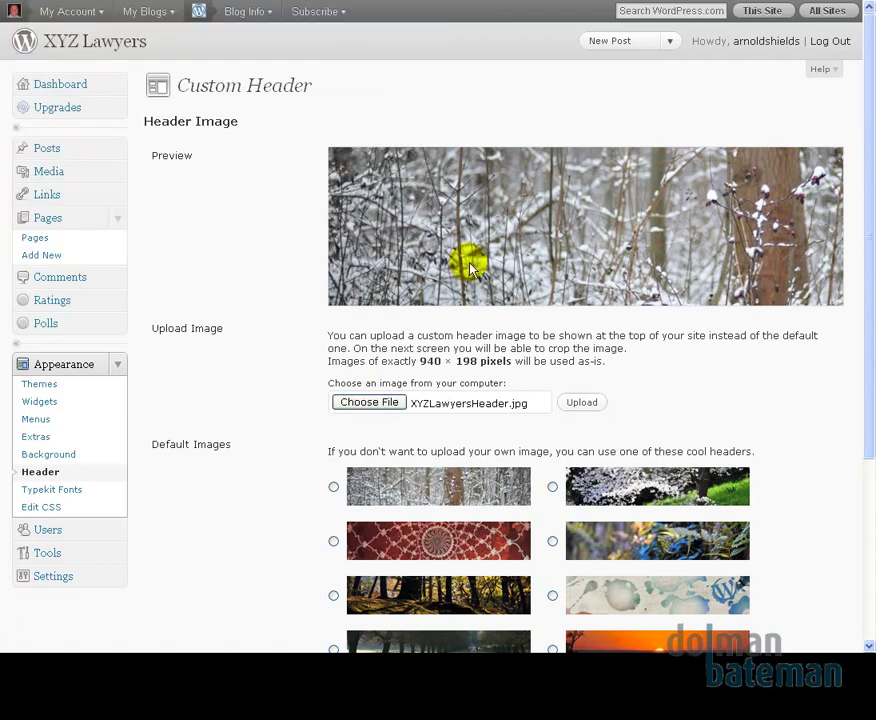
{"action": "left_click", "coordinate": [582, 402]}
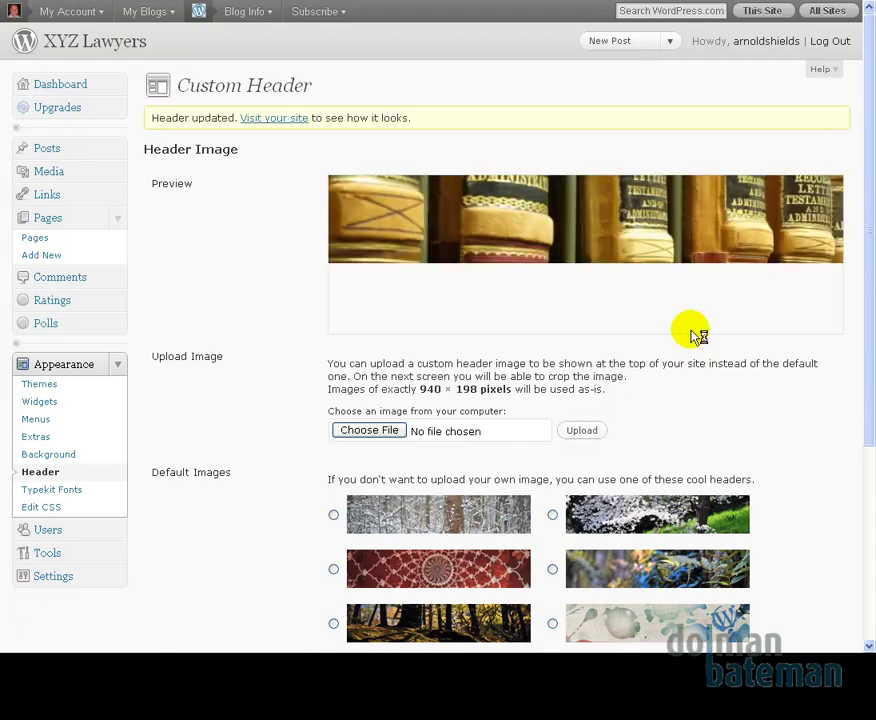
Save the custom header changes.
{"action": "scroll", "coordinate": [690, 332], "scroll_direction": "down", "scroll_amount": 5}
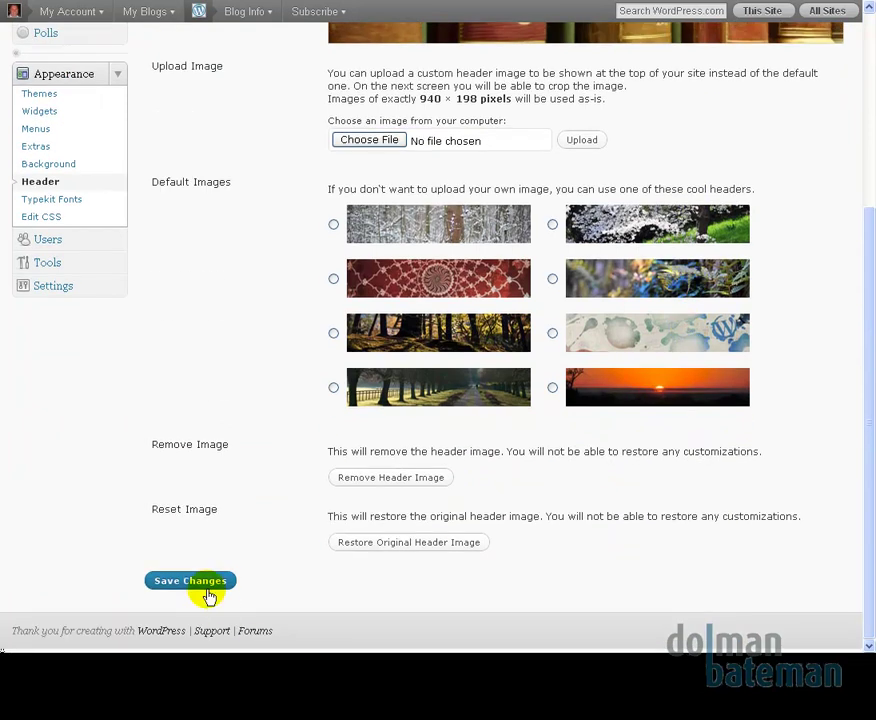
{"action": "left_click", "coordinate": [207, 587]}
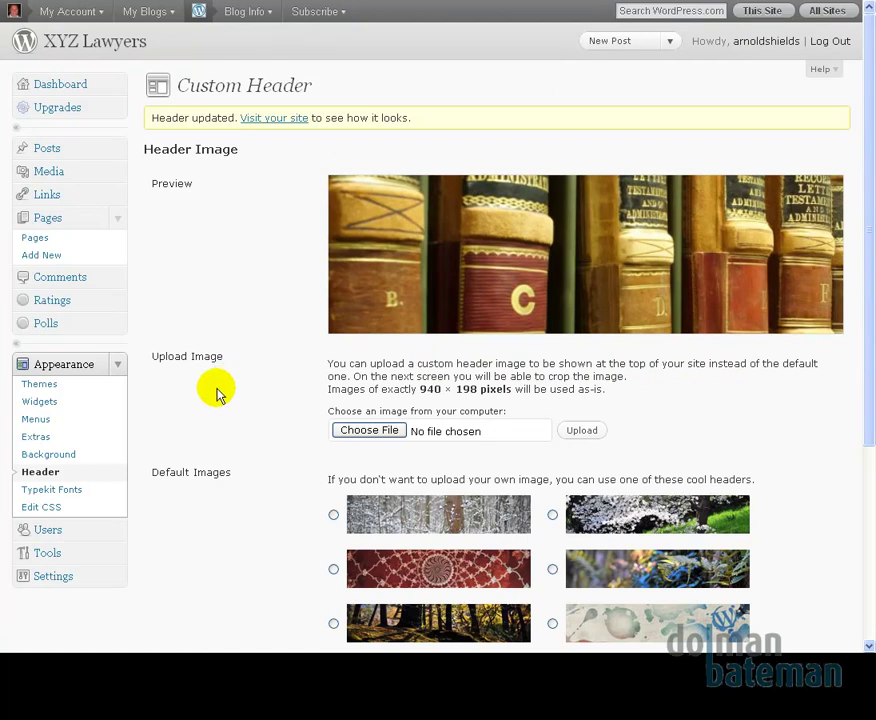
Configure the reading settings to use Home as the static front page and Blog as the posts page, and save.
{"action": "scroll", "coordinate": [138, 437], "scroll_direction": "down", "scroll_amount": 3}
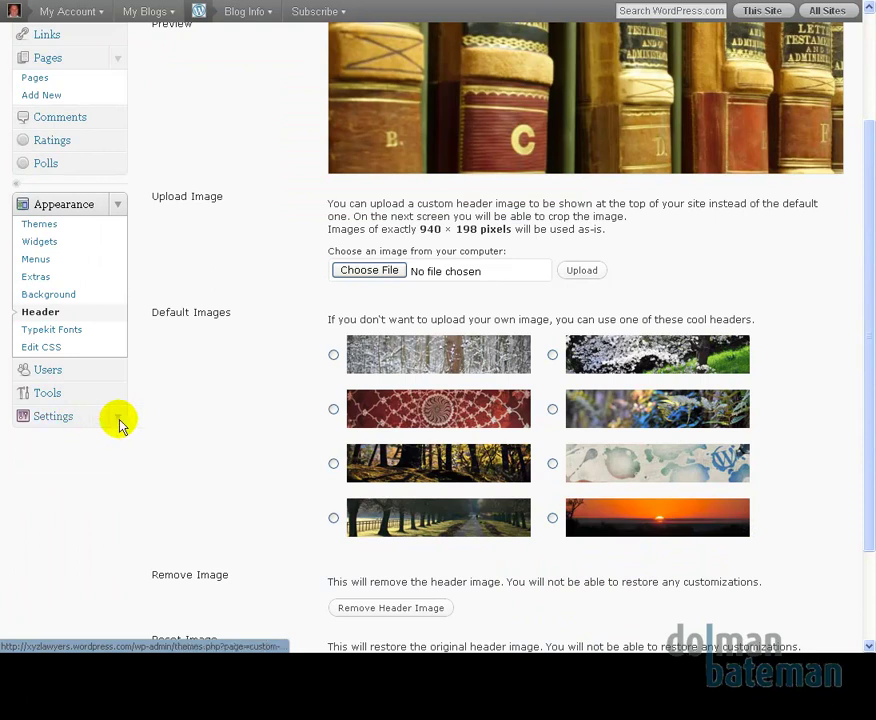
{"action": "left_click", "coordinate": [117, 418]}
{"action": "left_click", "coordinate": [44, 473]}
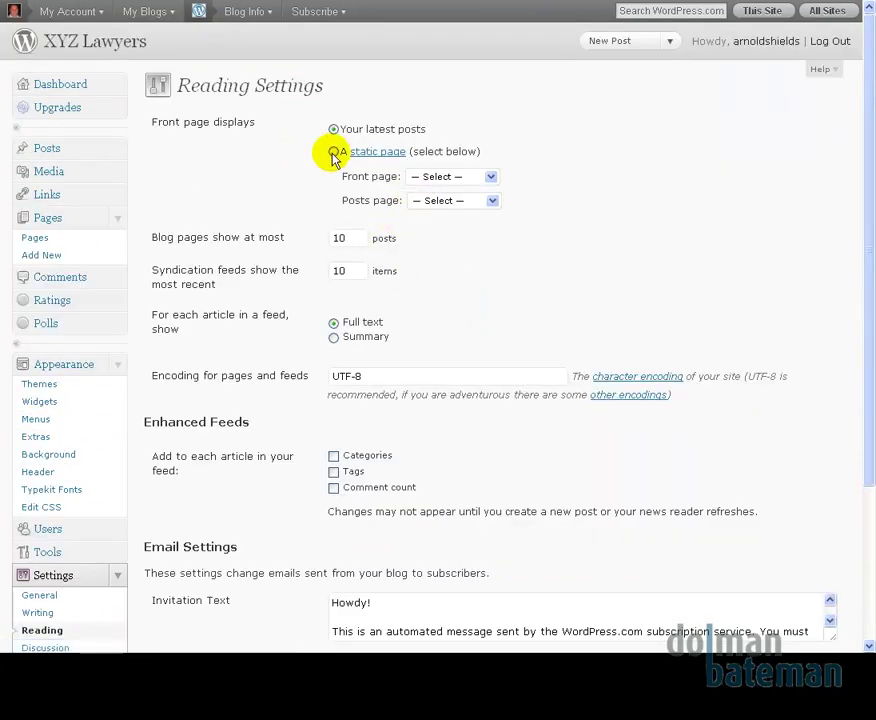
{"action": "left_click", "coordinate": [414, 176]}
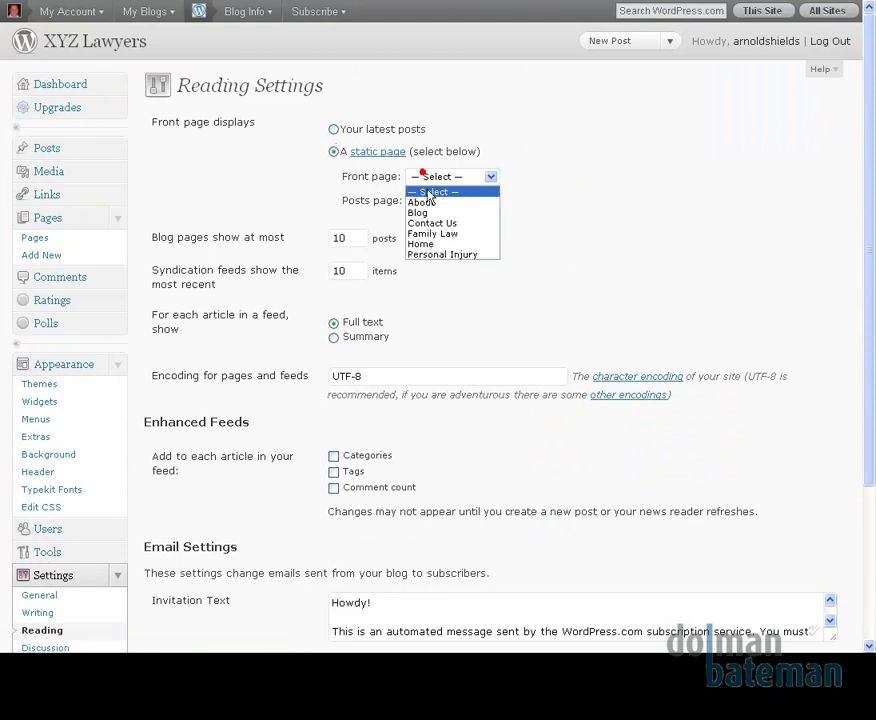
{"action": "left_click", "coordinate": [432, 244]}
{"action": "left_click", "coordinate": [434, 205]}
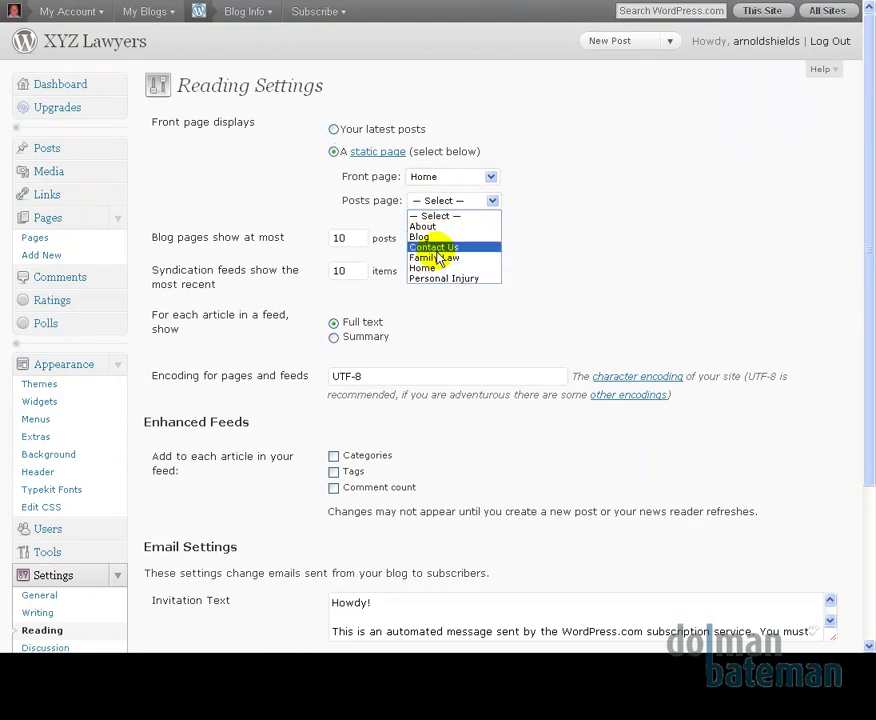
{"action": "left_click", "coordinate": [436, 237]}
{"action": "scroll", "coordinate": [454, 287], "scroll_direction": "down", "scroll_amount": 3}
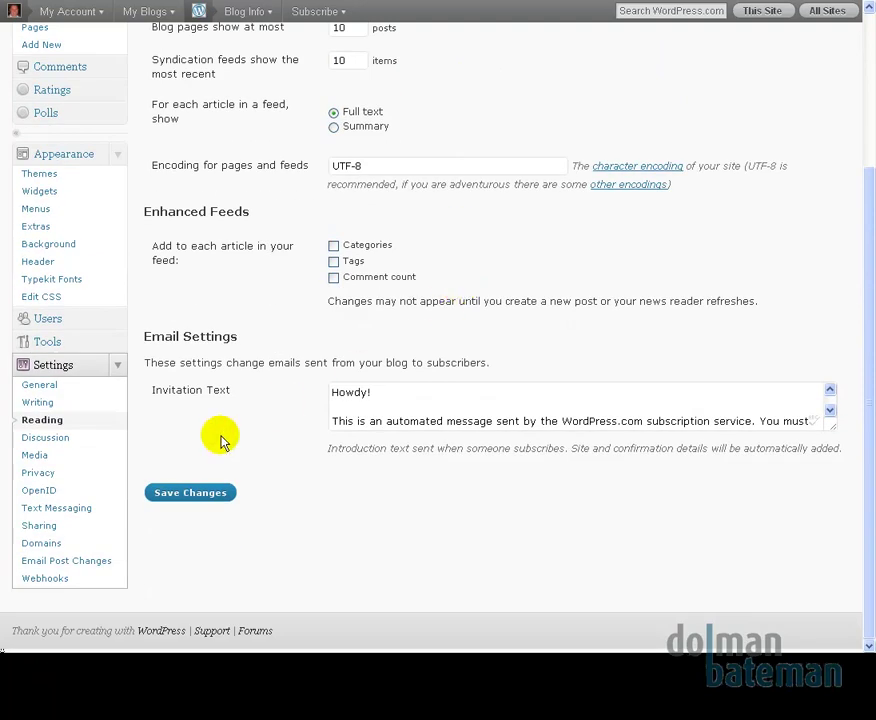
{"action": "left_click", "coordinate": [189, 493]}
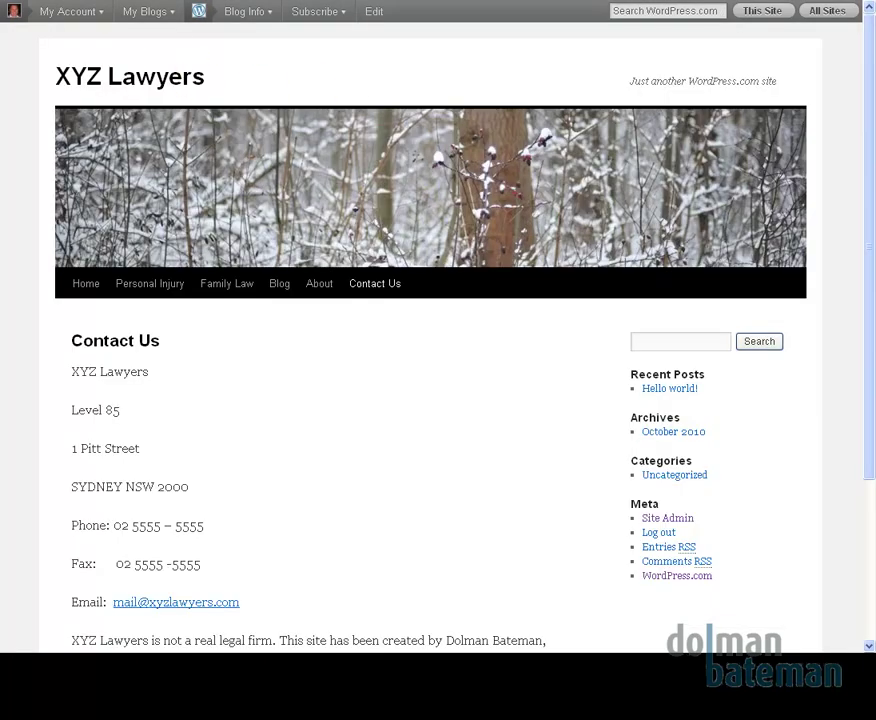
Refresh the public site and review the header, layout and images on the Personal Injury and Family Law pages.
{"action": "left_click", "coordinate": [327, 150]}
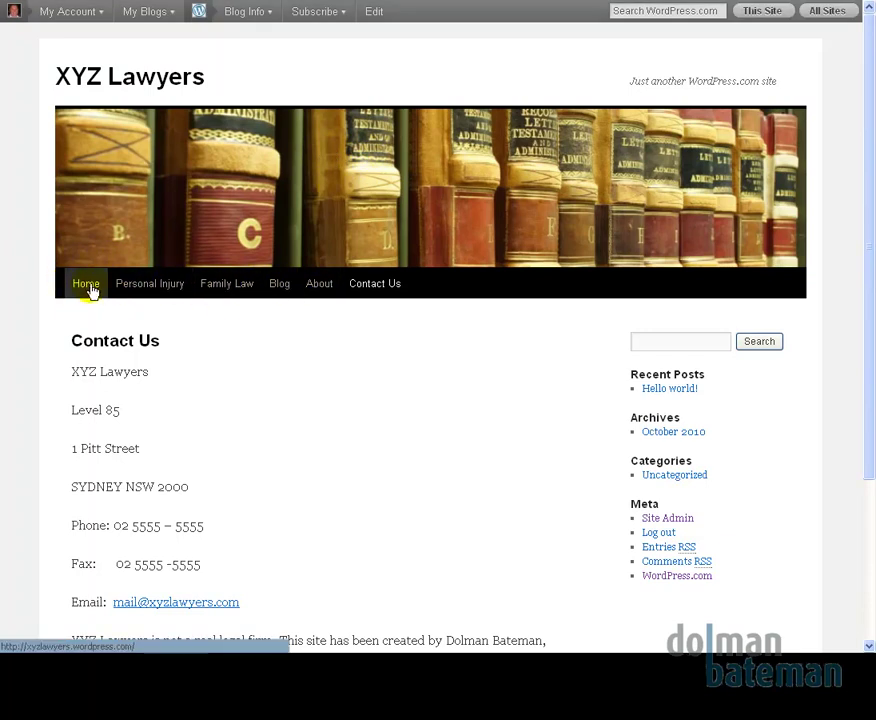
{"action": "left_click", "coordinate": [146, 290]}
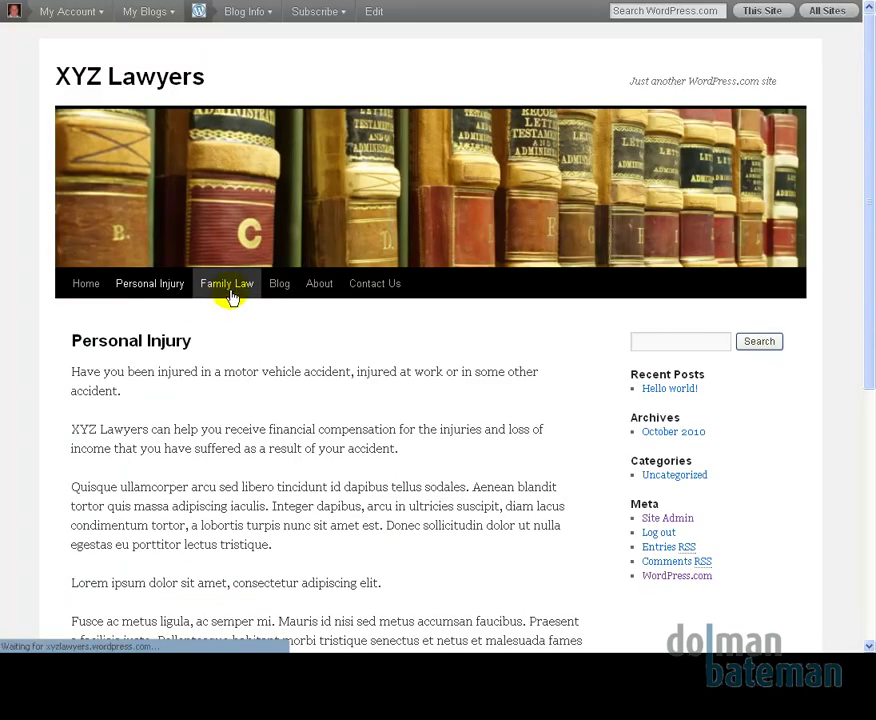
{"action": "scroll", "coordinate": [230, 296], "scroll_direction": "down", "scroll_amount": 5}
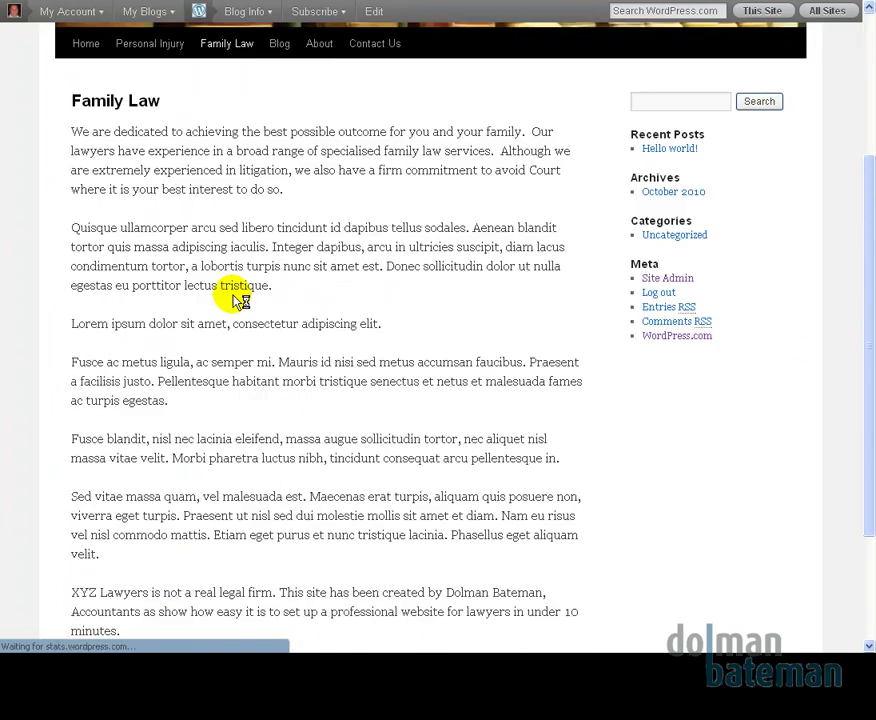
{"action": "scroll", "coordinate": [230, 296], "scroll_direction": "up", "scroll_amount": 5}
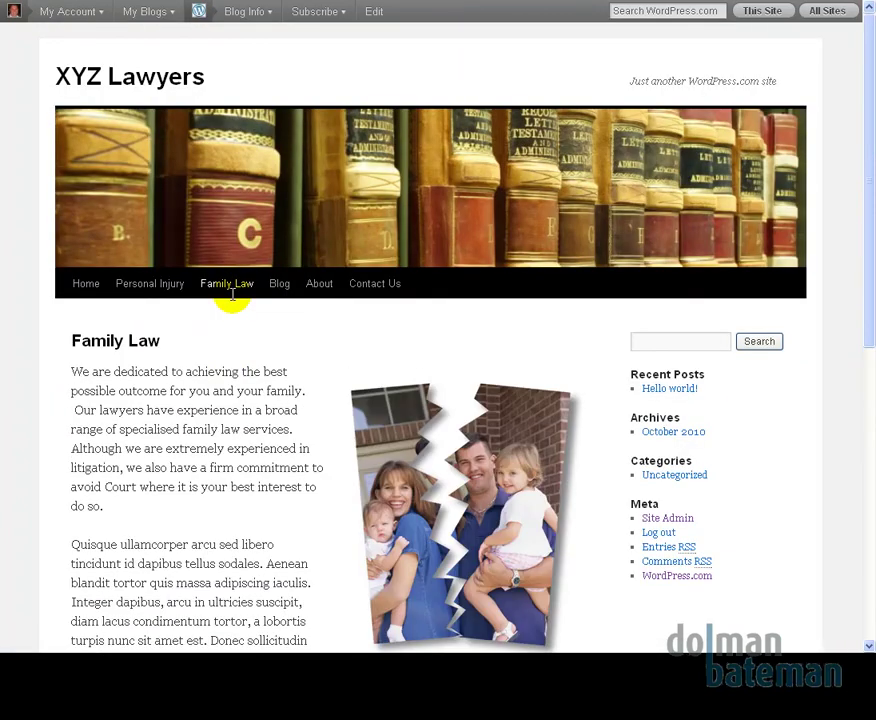
{"action": "left_click", "coordinate": [162, 288]}
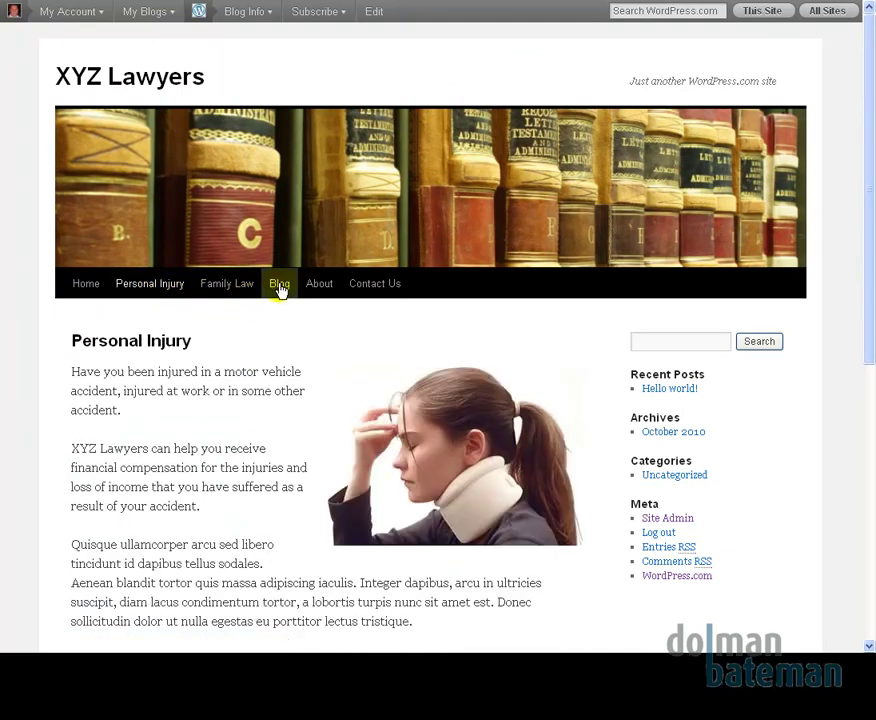
Return to the site's administration and add a post category named Divorce.
{"action": "mouse_move", "coordinate": [102, 12]}
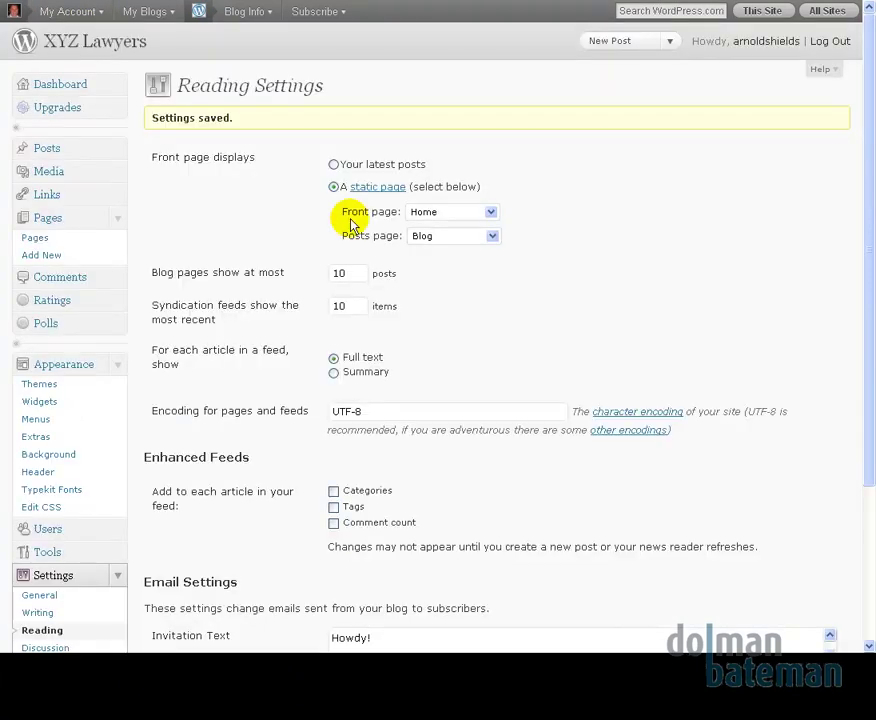
{"action": "scroll", "coordinate": [297, 221], "scroll_direction": "down", "scroll_amount": 3}
{"action": "scroll", "coordinate": [298, 224], "scroll_direction": "up", "scroll_amount": 3}
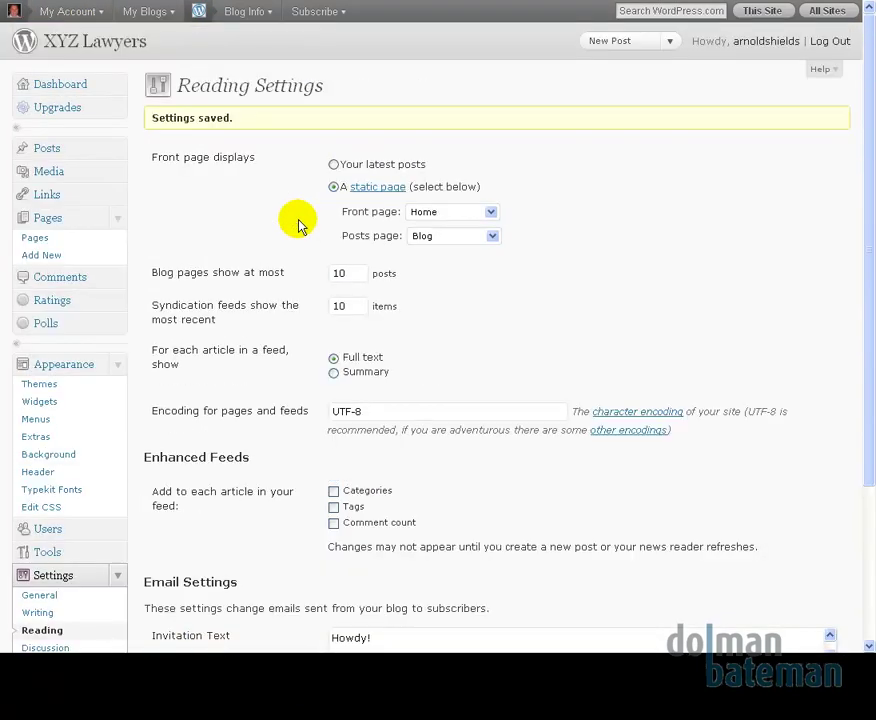
{"action": "left_click", "coordinate": [111, 148]}
{"action": "left_click", "coordinate": [46, 202]}
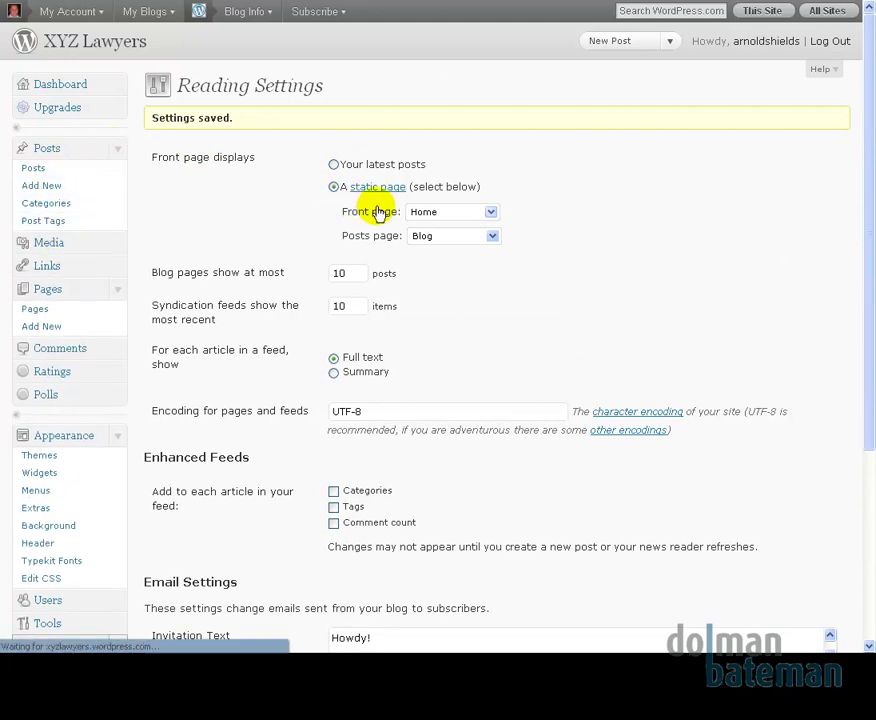
{"action": "left_click", "coordinate": [261, 178]}
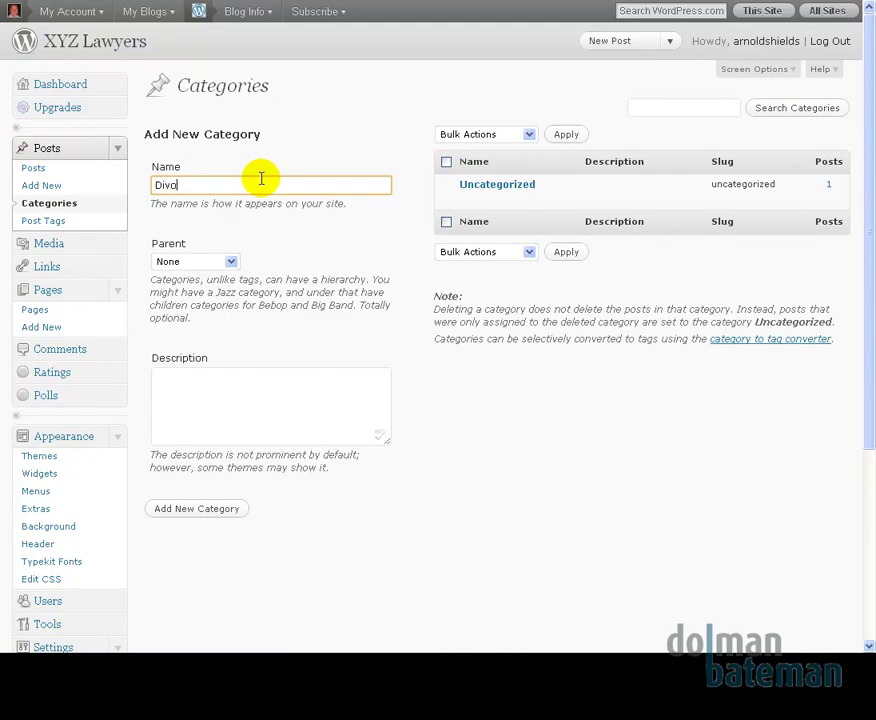
{"action": "left_click", "coordinate": [172, 510]}
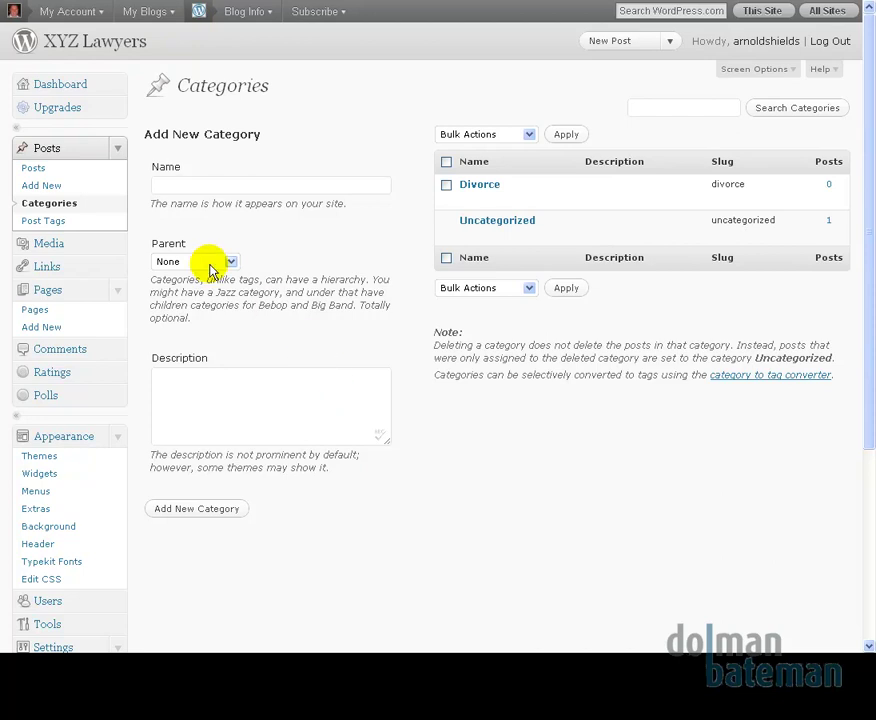
Add a post category named Motor Accidents.
{"action": "left_click", "coordinate": [180, 188]}
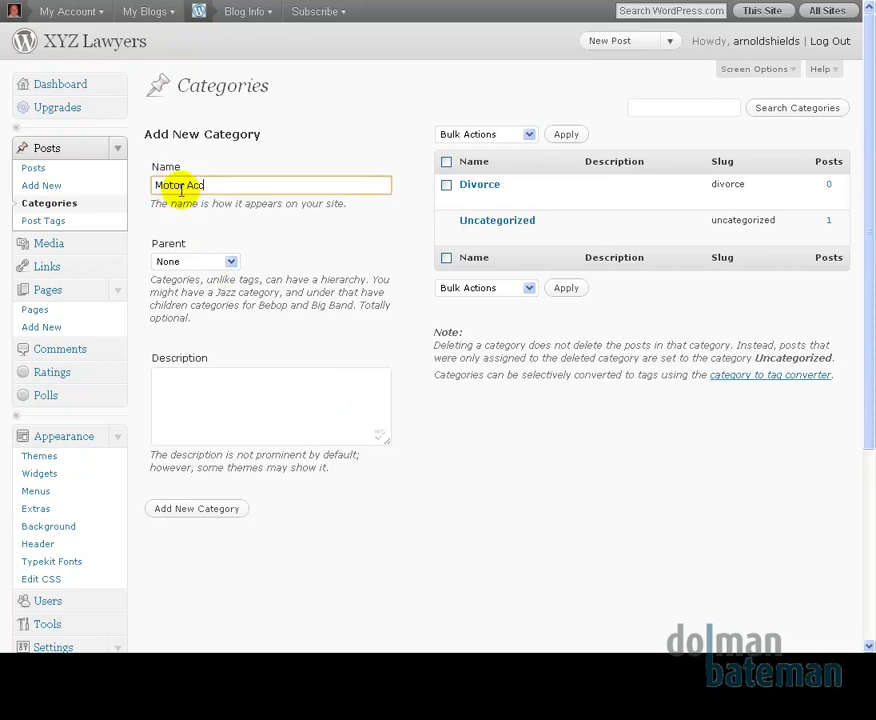
{"action": "type", "text": "Motor Accidents"}
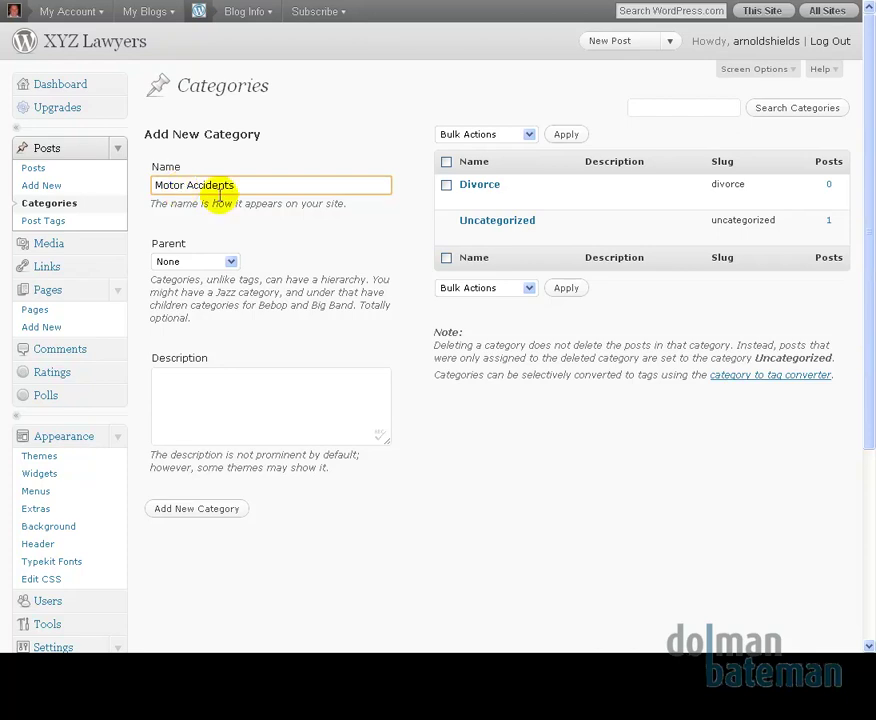
{"action": "left_click", "coordinate": [203, 511]}
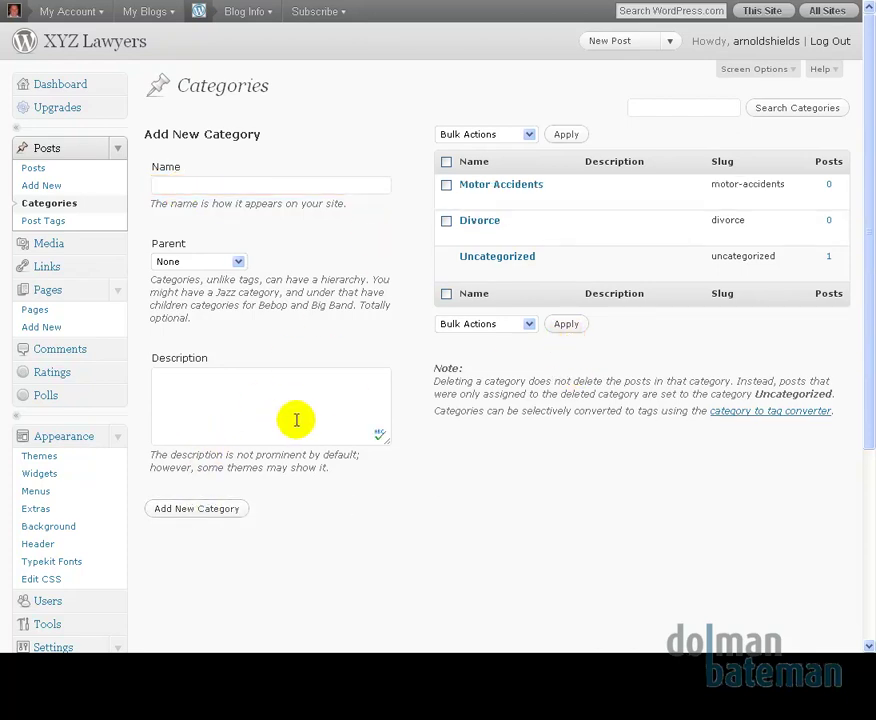
Add a post category named News.
{"action": "scroll", "coordinate": [309, 417], "scroll_direction": "down", "scroll_amount": 5}
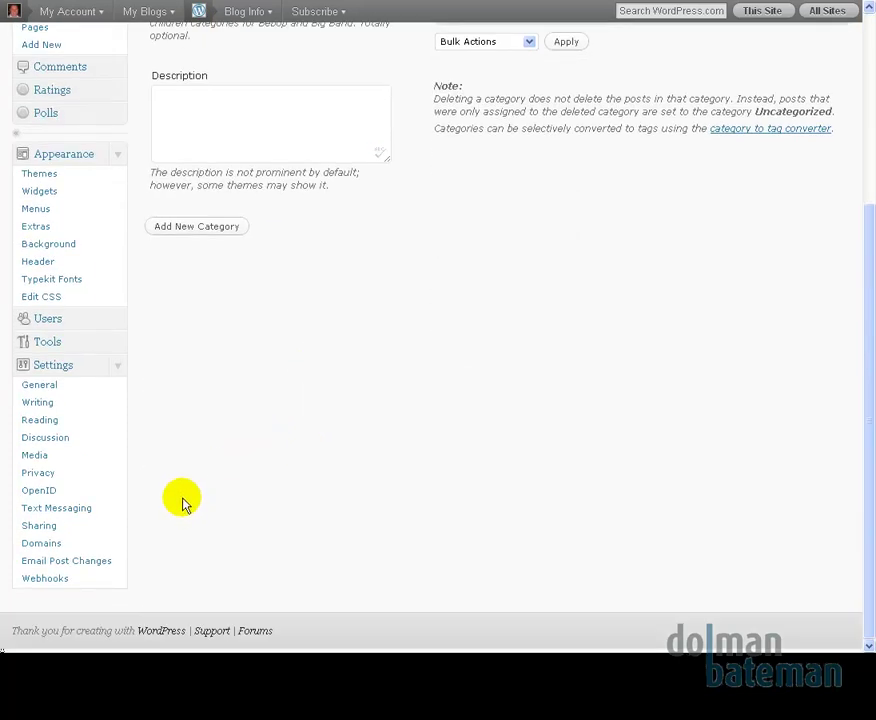
{"action": "scroll", "coordinate": [247, 441], "scroll_direction": "up", "scroll_amount": 5}
{"action": "left_click", "coordinate": [179, 184]}
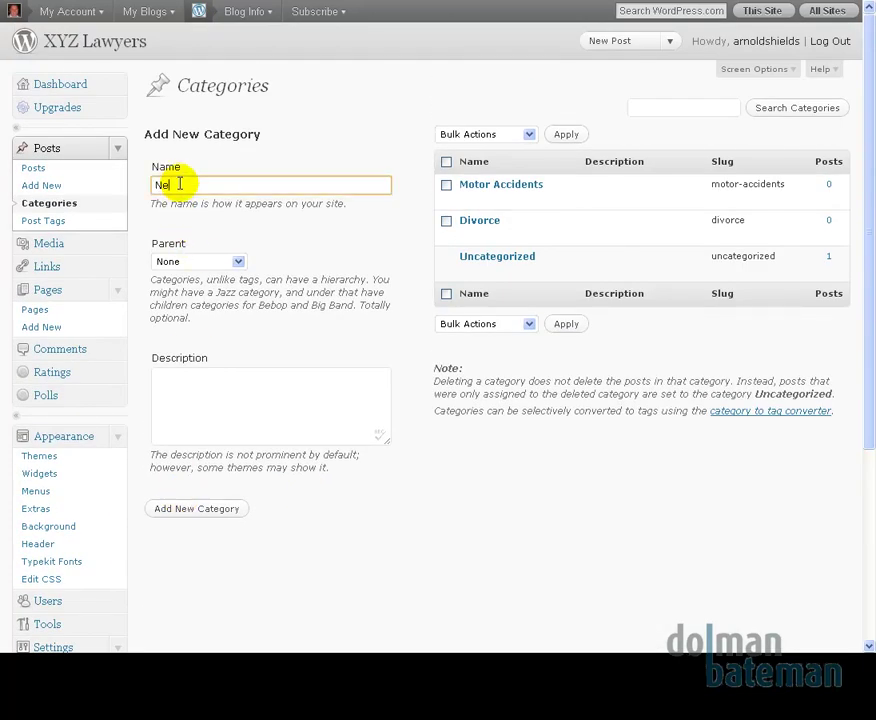
{"action": "left_click", "coordinate": [197, 510]}
Set the default post category to News in the writing settings and save the changes.
{"action": "scroll", "coordinate": [356, 528], "scroll_direction": "down", "scroll_amount": 5}
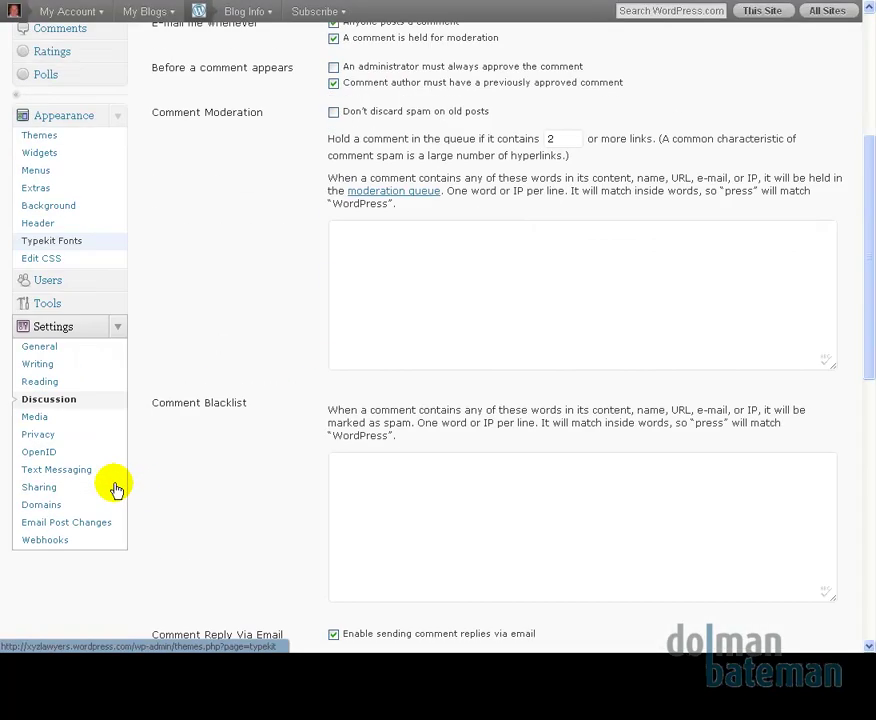
{"action": "left_click", "coordinate": [38, 372]}
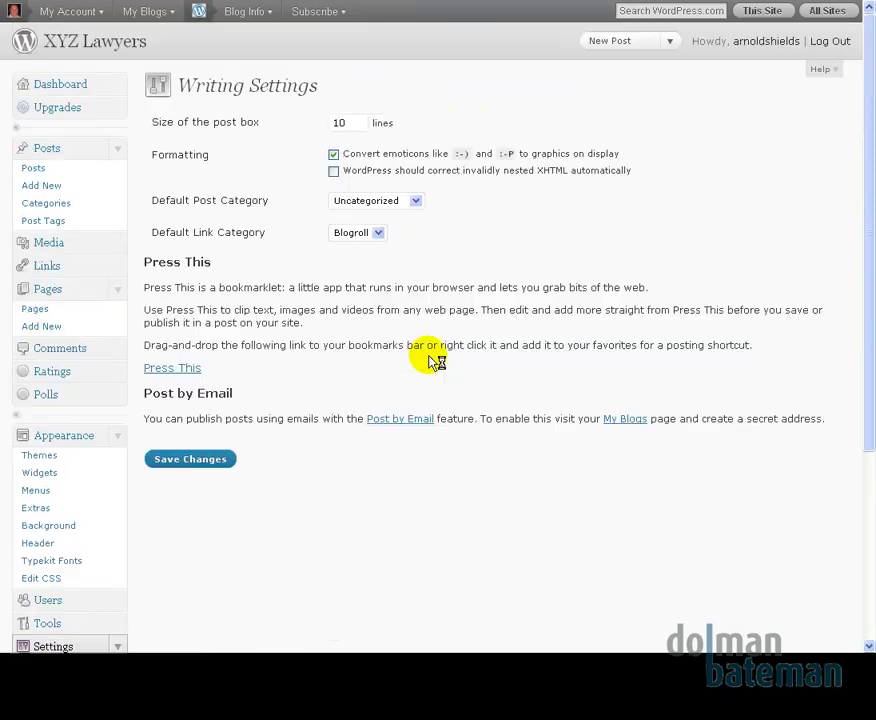
{"action": "left_click", "coordinate": [413, 199]}
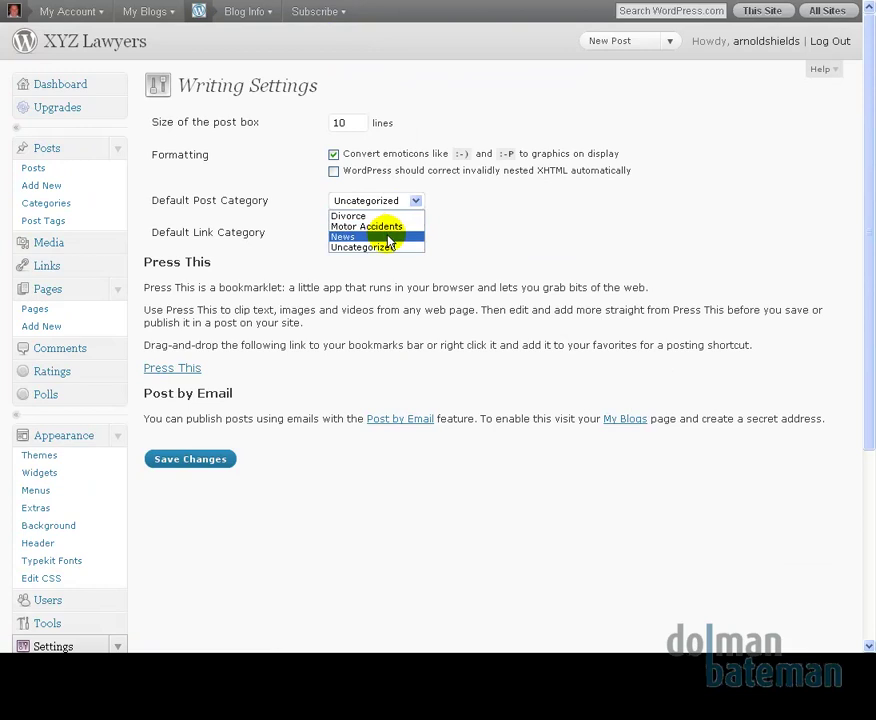
{"action": "left_click", "coordinate": [390, 236]}
{"action": "left_click", "coordinate": [201, 459]}
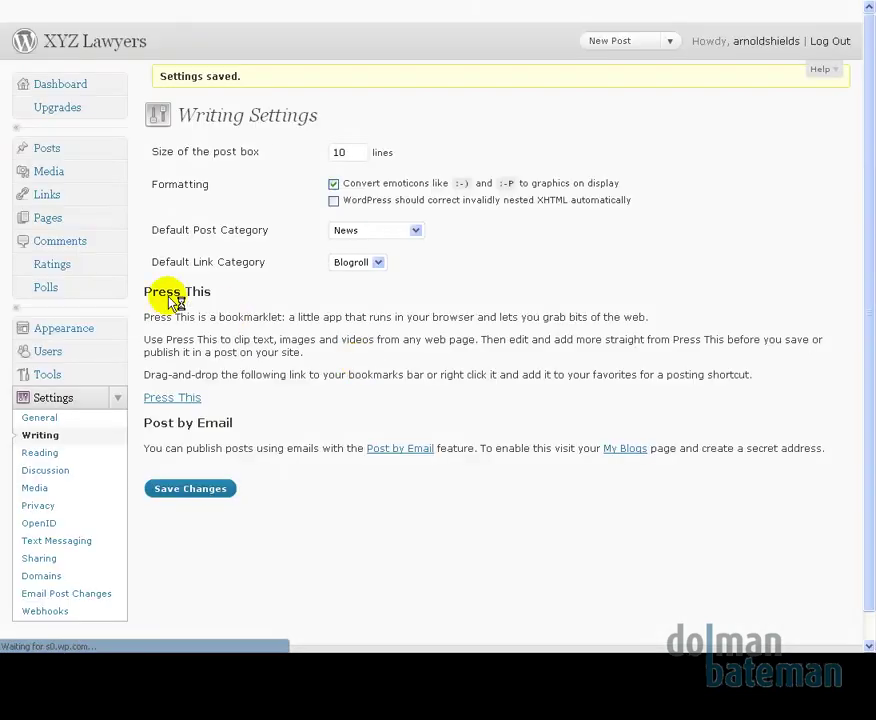
Delete the Uncategorized category from the post categories.
{"action": "left_click", "coordinate": [49, 202]}
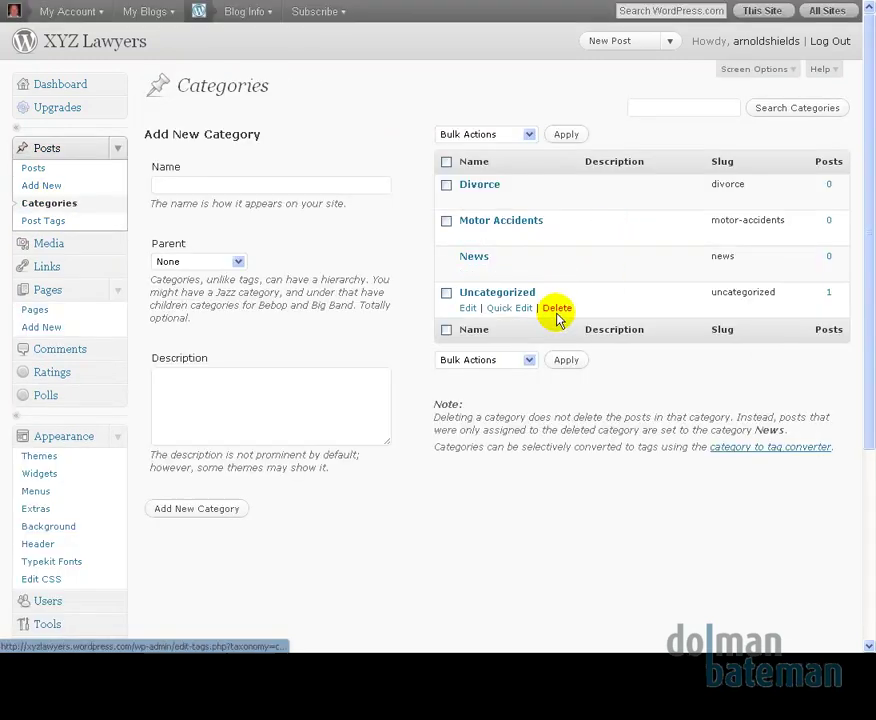
{"action": "left_click", "coordinate": [562, 316]}
{"action": "left_click", "coordinate": [474, 331]}
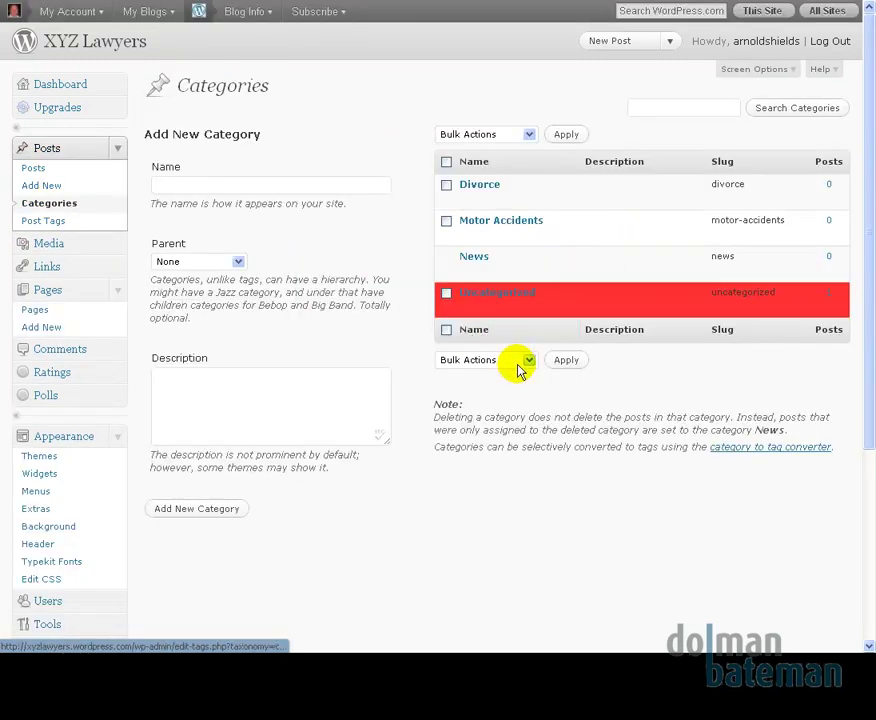
Move the sample "Hello world!" post to the trash.
{"action": "left_click", "coordinate": [41, 168]}
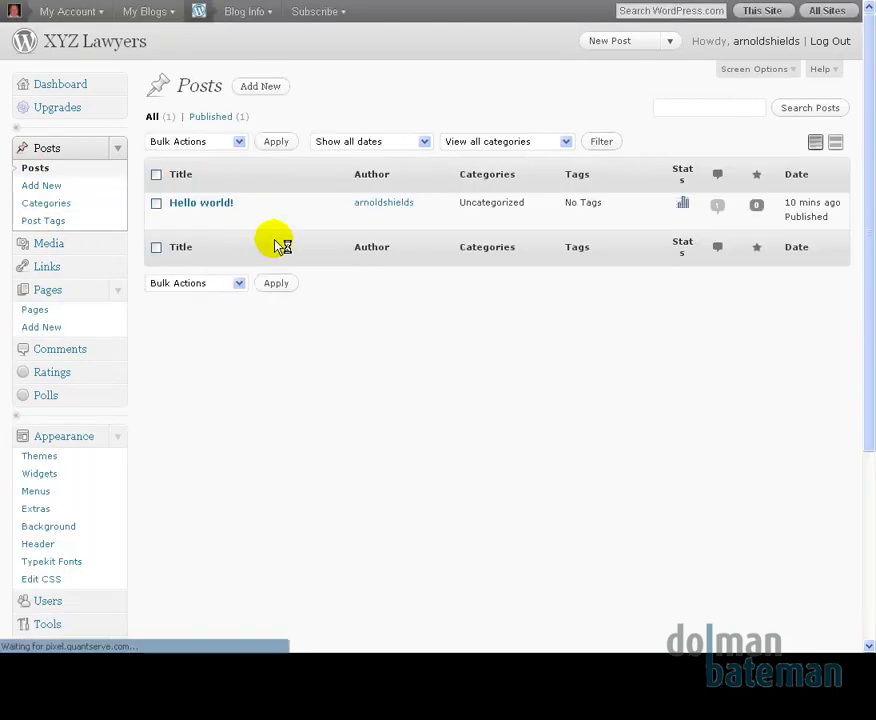
{"action": "mouse_move", "coordinate": [203, 226]}
{"action": "left_click", "coordinate": [264, 221]}
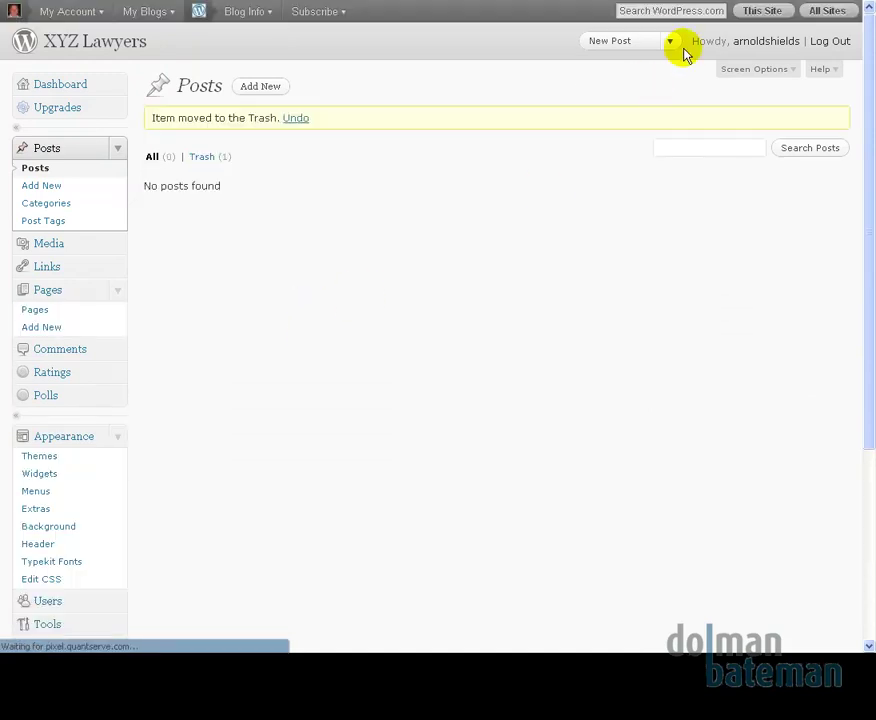
Create a new post titled "How Long For Divorce To Be Finalised?" and paste the copied article text into its body.
{"action": "left_click", "coordinate": [616, 42]}
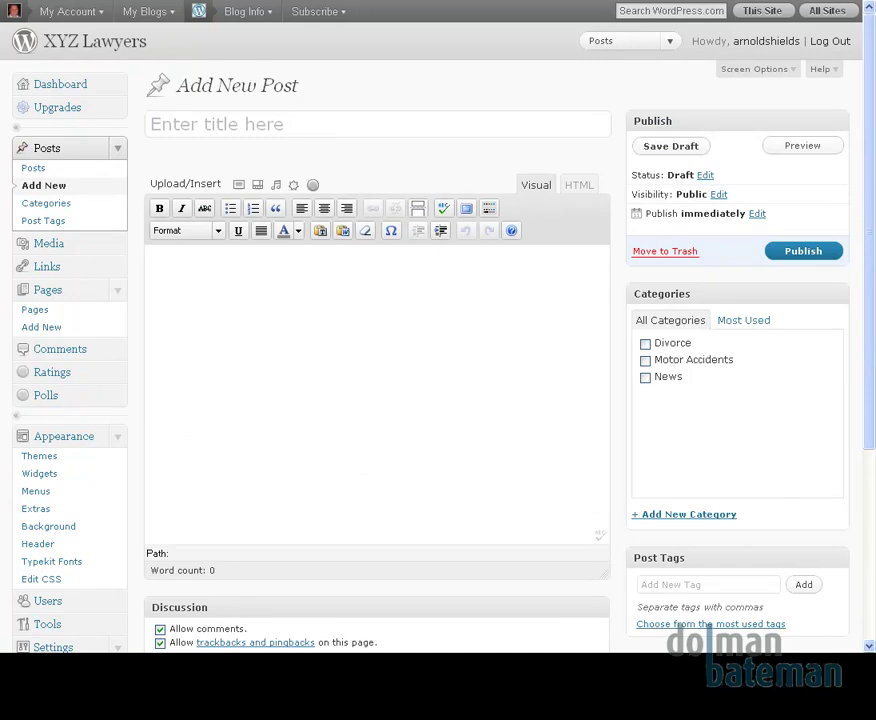
{"action": "left_click", "coordinate": [254, 121]}
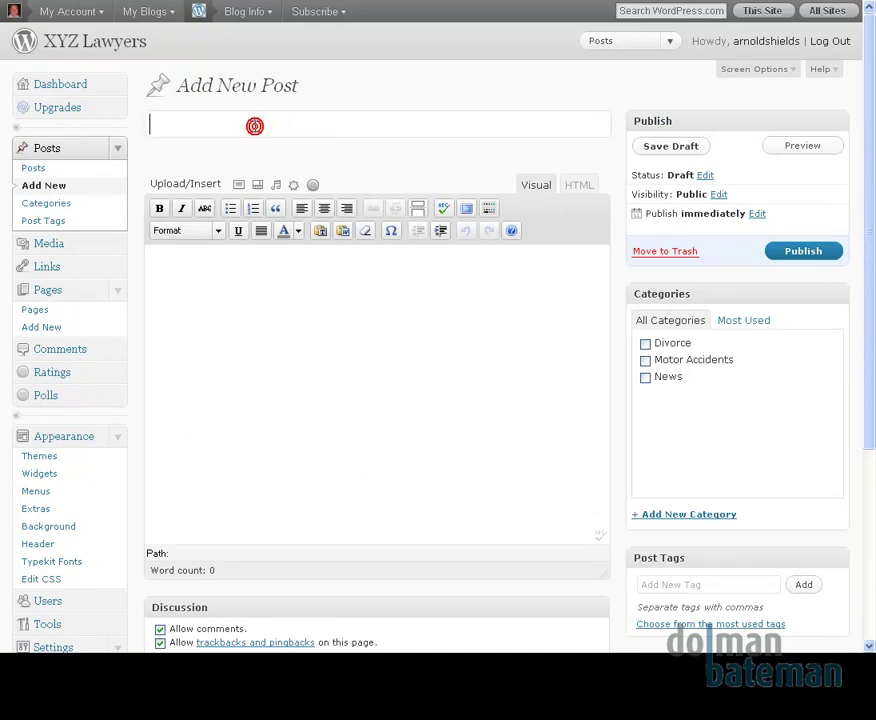
{"action": "type", "text": "How Long For Divorce To Be Finalised?"}
{"action": "left_click", "coordinate": [281, 310]}
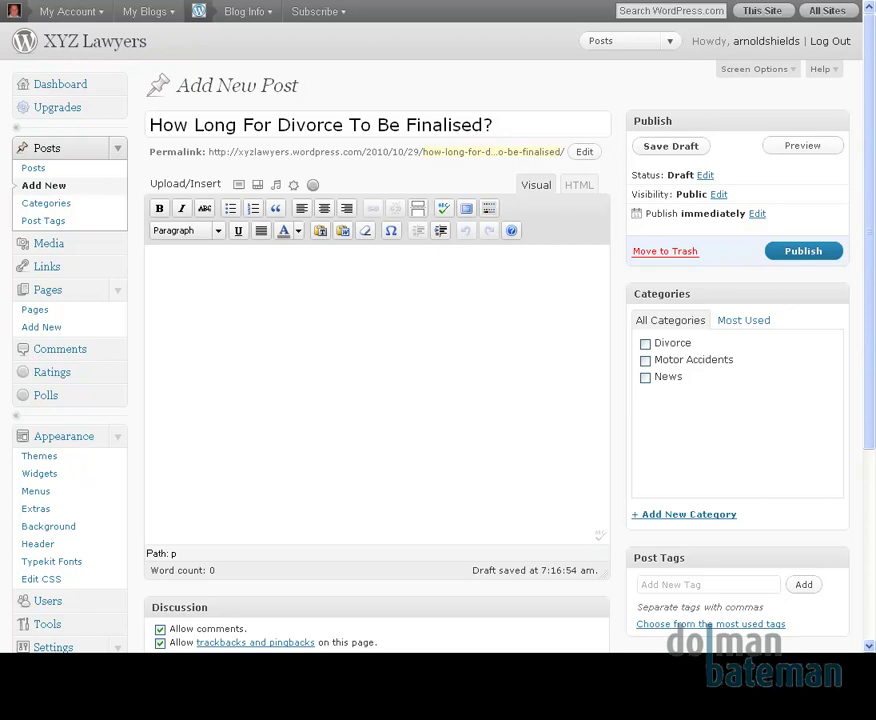
{"action": "left_click", "coordinate": [223, 291]}
{"action": "key", "text": "ctrl+v"}
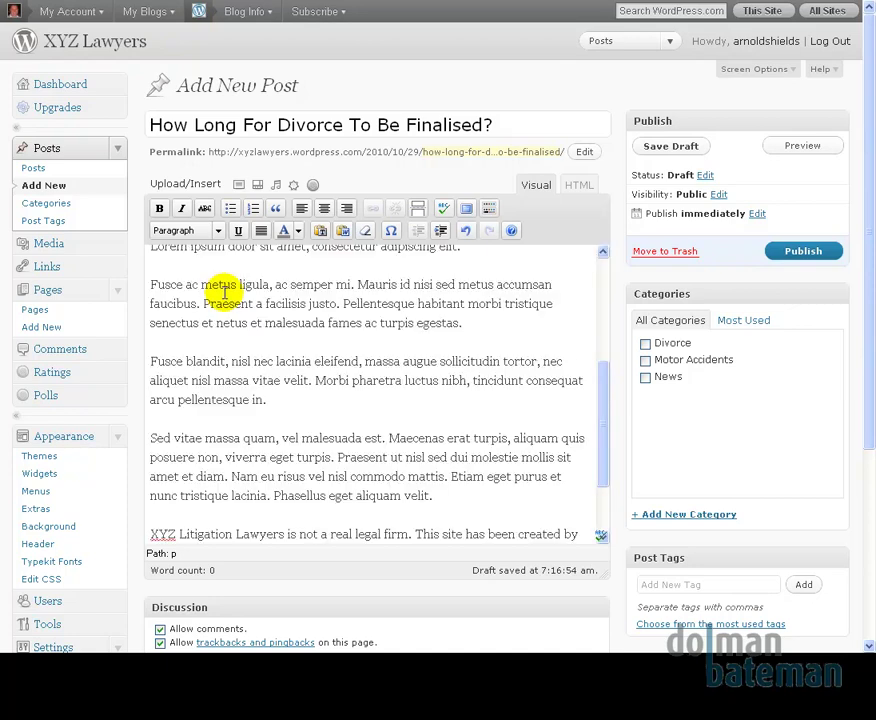
Upload how-long-does-divorce-take.jpg from the computer for the start of the divorce post.
{"action": "scroll", "coordinate": [223, 290], "scroll_direction": "up", "scroll_amount": 5}
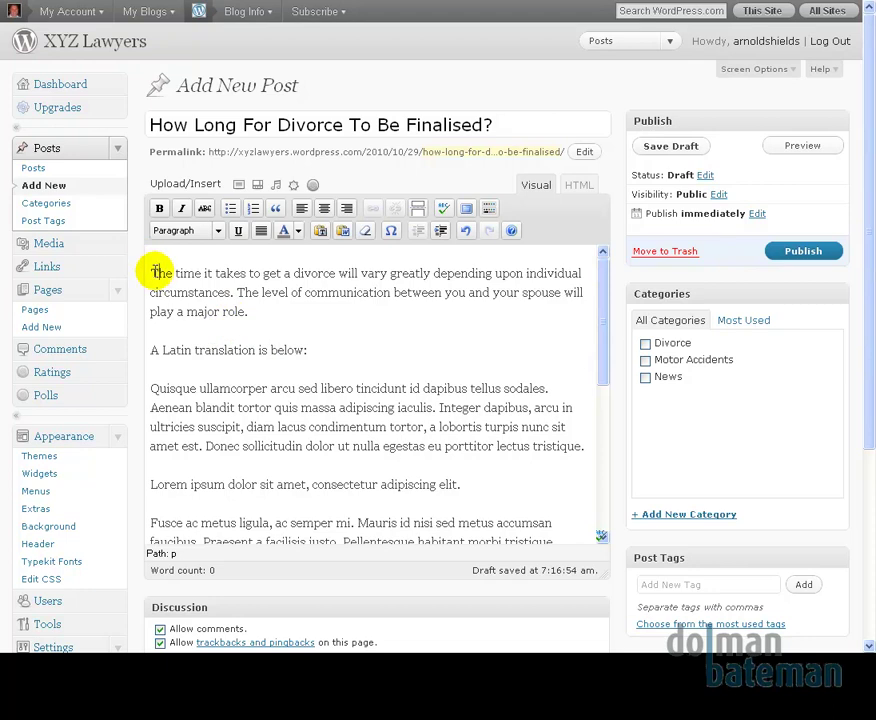
{"action": "left_click", "coordinate": [238, 184]}
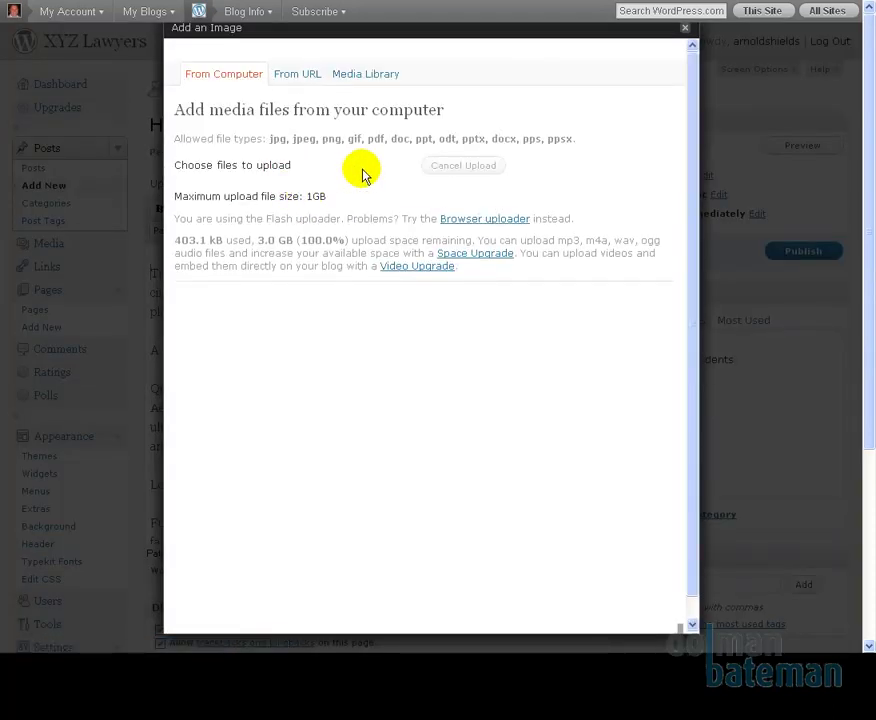
{"action": "left_click", "coordinate": [362, 170]}
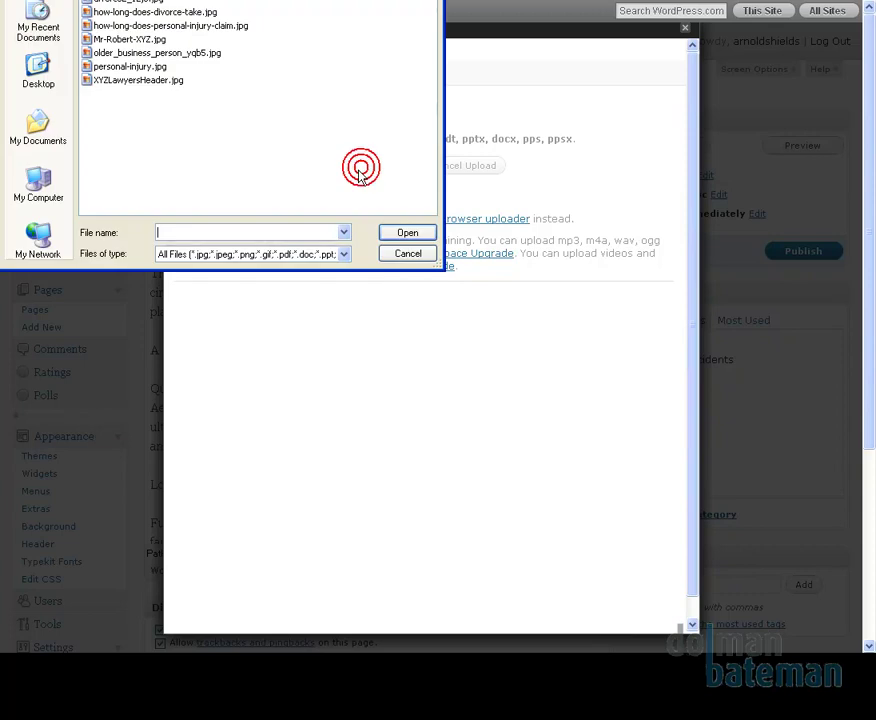
{"action": "left_click", "coordinate": [137, 12]}
{"action": "left_click", "coordinate": [412, 234]}
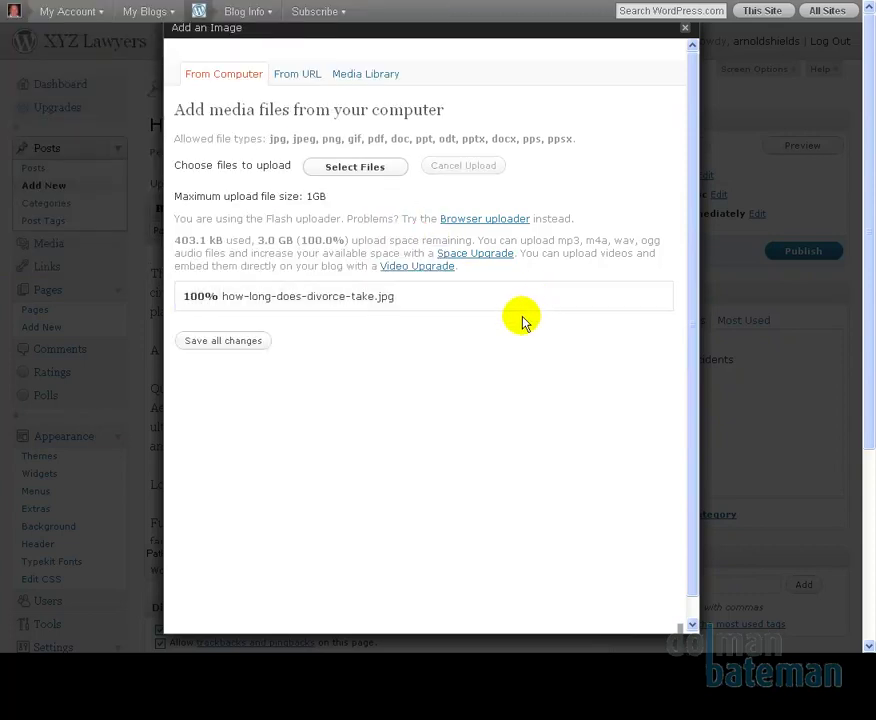
Give the image the alternate text "How long does divorce take" and insert it right-aligned at medium size.
{"action": "left_click", "coordinate": [371, 444]}
{"action": "type", "text": "How long does divorce take"}
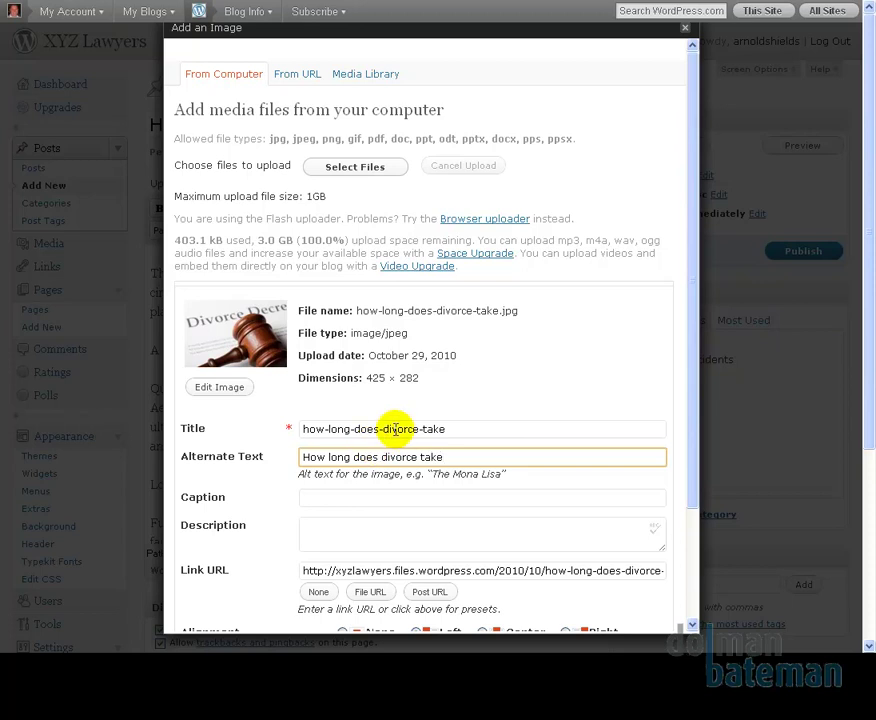
{"action": "left_click_drag", "start_coordinate": [690, 346], "coordinate": [688, 497]}
{"action": "left_click", "coordinate": [566, 491]}
{"action": "left_click", "coordinate": [412, 514]}
{"action": "left_click", "coordinate": [346, 554]}
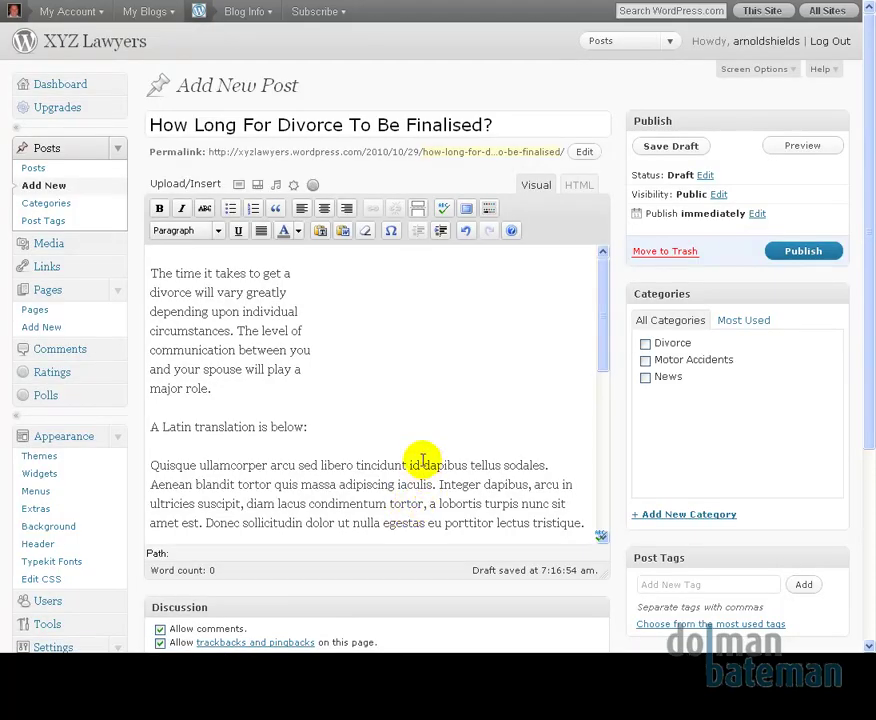
Assign the divorce post to the Divorce category and publish it.
{"action": "scroll", "coordinate": [410, 458], "scroll_direction": "down", "scroll_amount": 7}
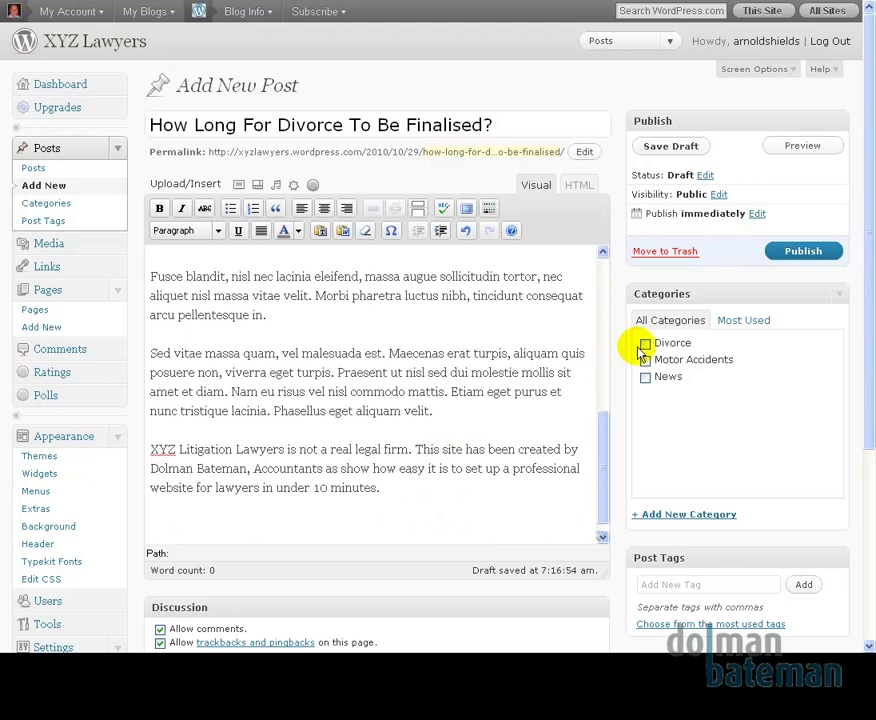
{"action": "left_click", "coordinate": [645, 343]}
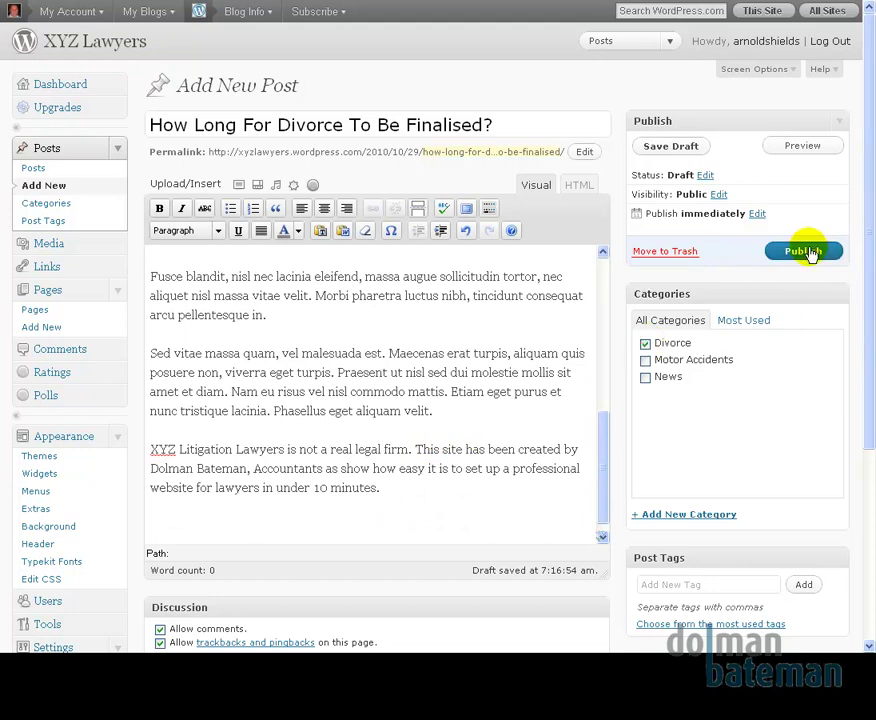
{"action": "left_click", "coordinate": [806, 252]}
{"action": "left_click", "coordinate": [812, 256]}
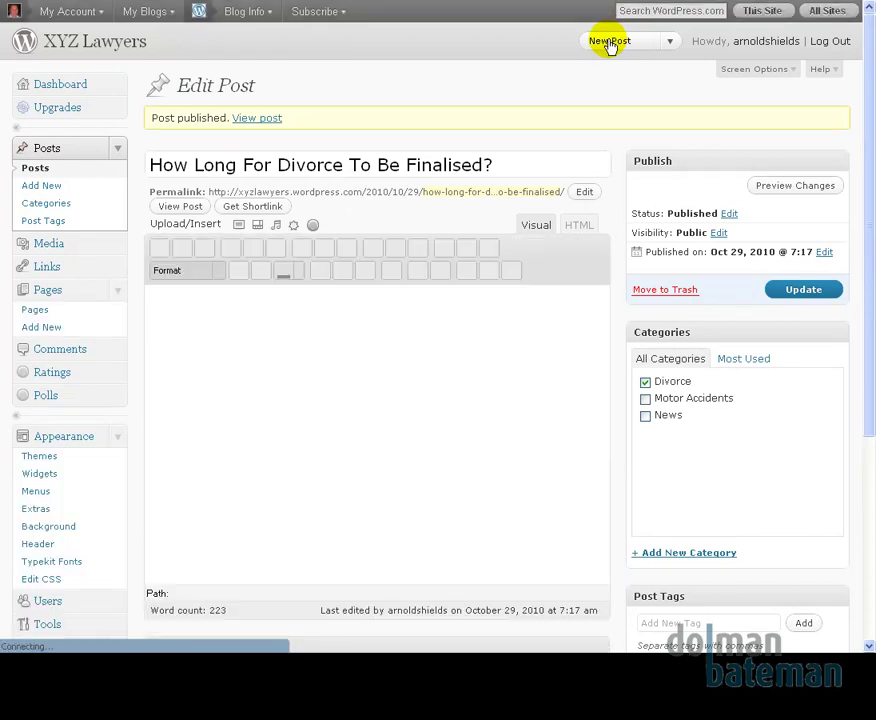
Create a new post titled "How Long Does Personal Injury Claim Take?" and paste the copied article text into its body.
{"action": "left_click", "coordinate": [609, 42]}
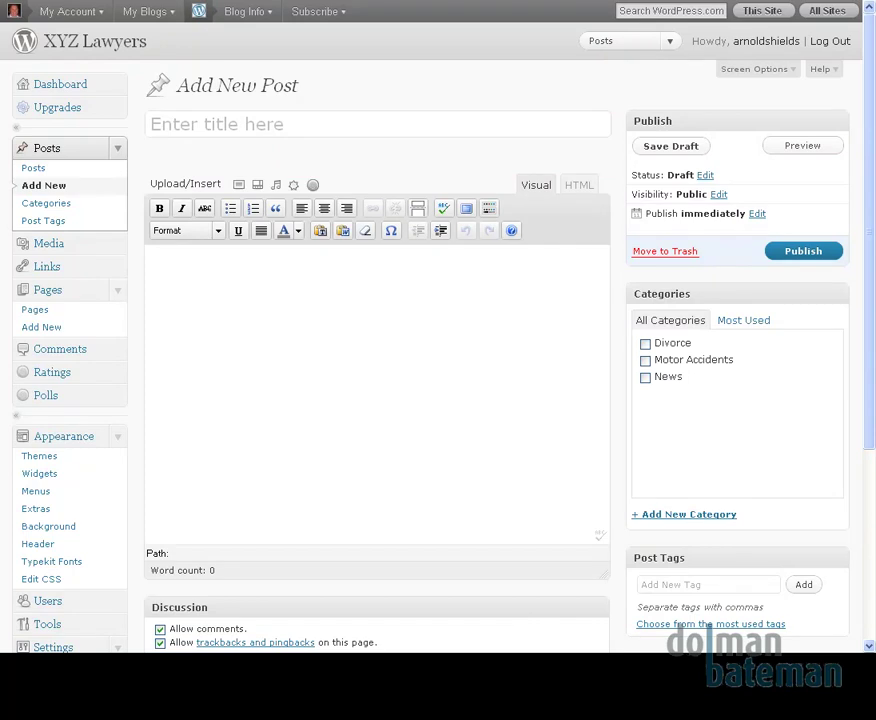
{"action": "left_click", "coordinate": [229, 120]}
{"action": "type", "text": "How Long Does Personal Injury Claim Take?"}
{"action": "left_click", "coordinate": [215, 322]}
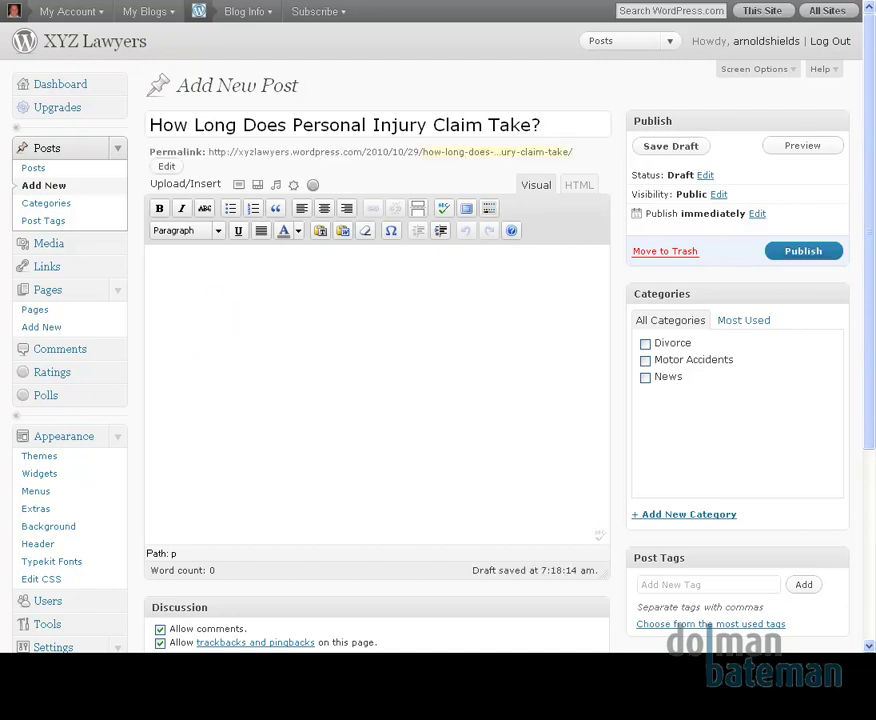
{"action": "left_click", "coordinate": [243, 300]}
{"action": "key", "text": "ctrl+v"}
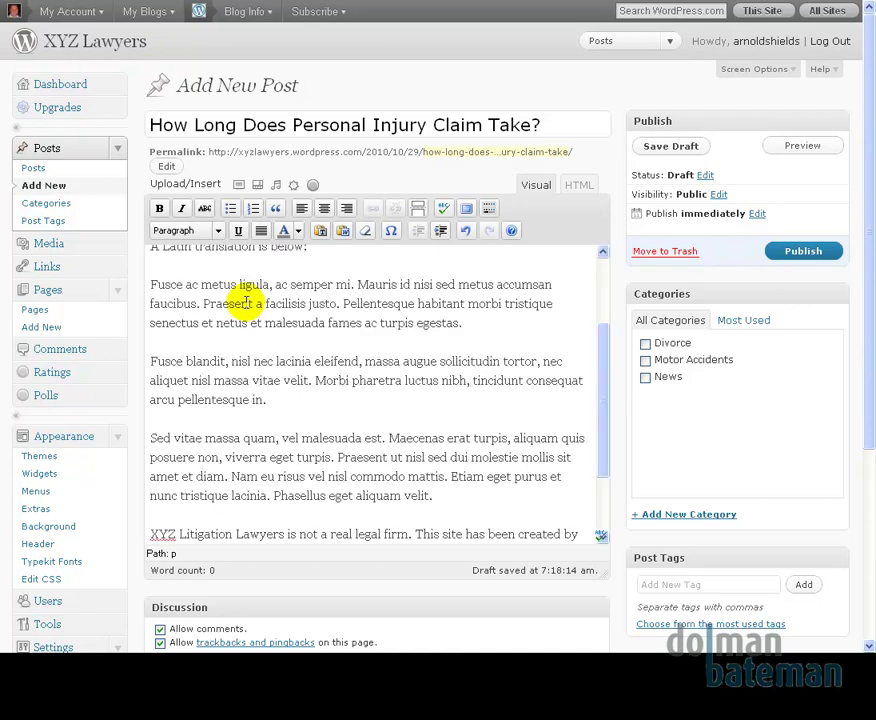
Upload how-long-does-personal-injury-claim.jpg from the computer for the start of the personal injury post.
{"action": "scroll", "coordinate": [499, 446], "scroll_direction": "up", "scroll_amount": 5}
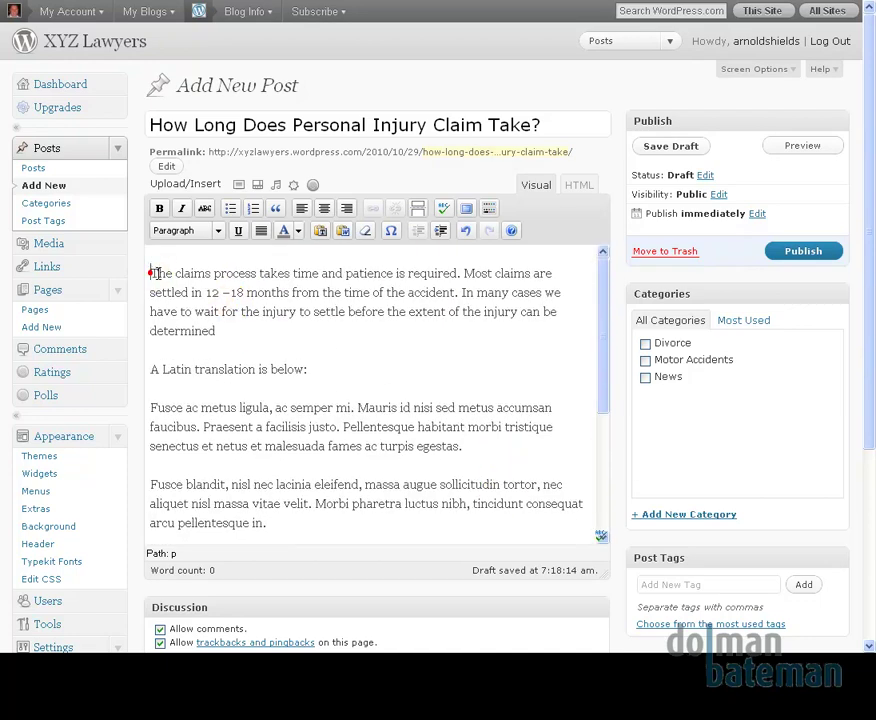
{"action": "left_click", "coordinate": [238, 185]}
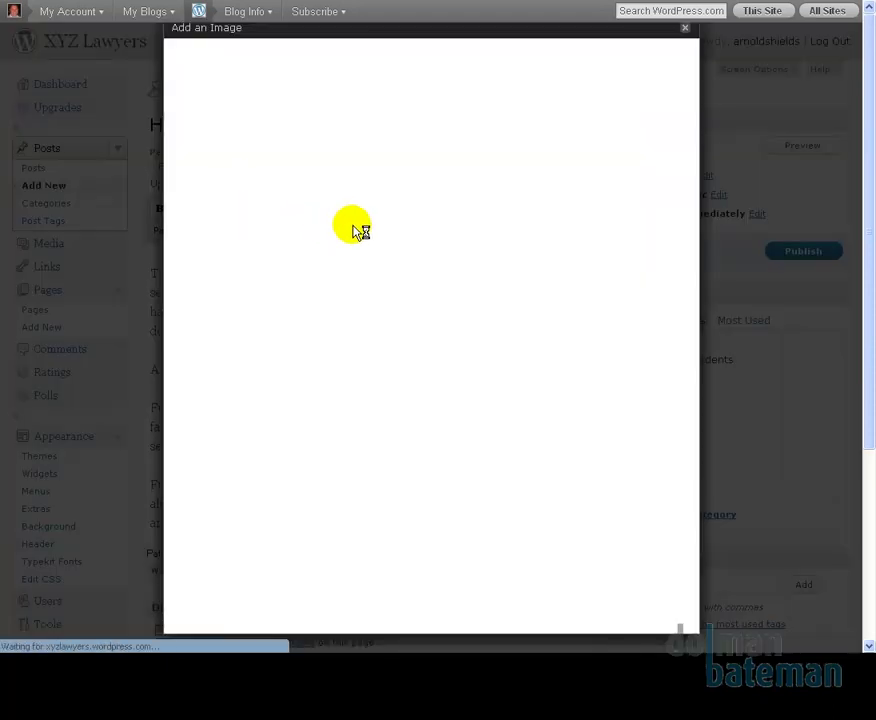
{"action": "left_click", "coordinate": [340, 170]}
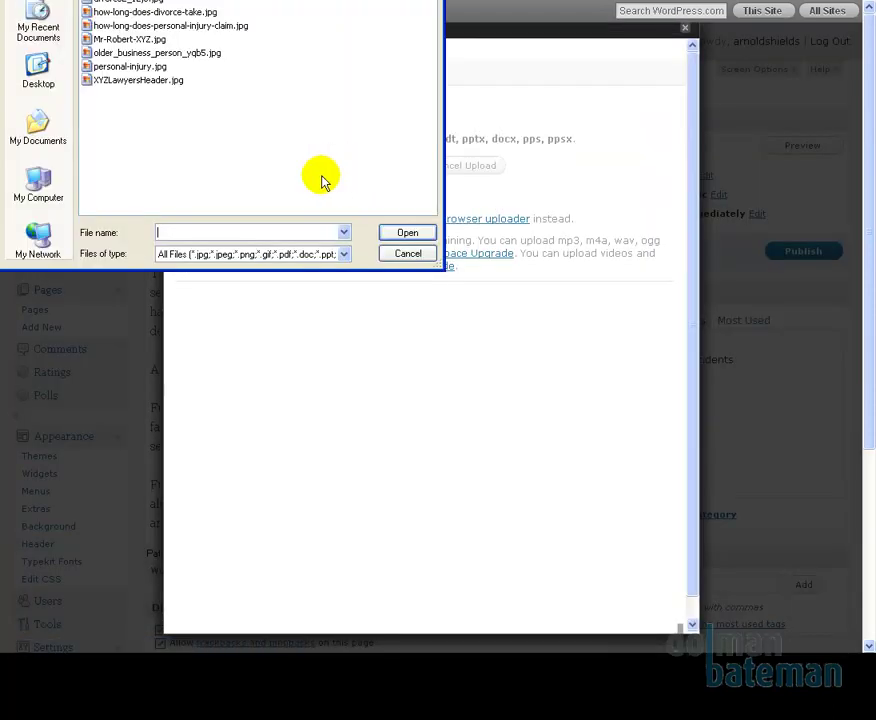
{"action": "left_click", "coordinate": [133, 25]}
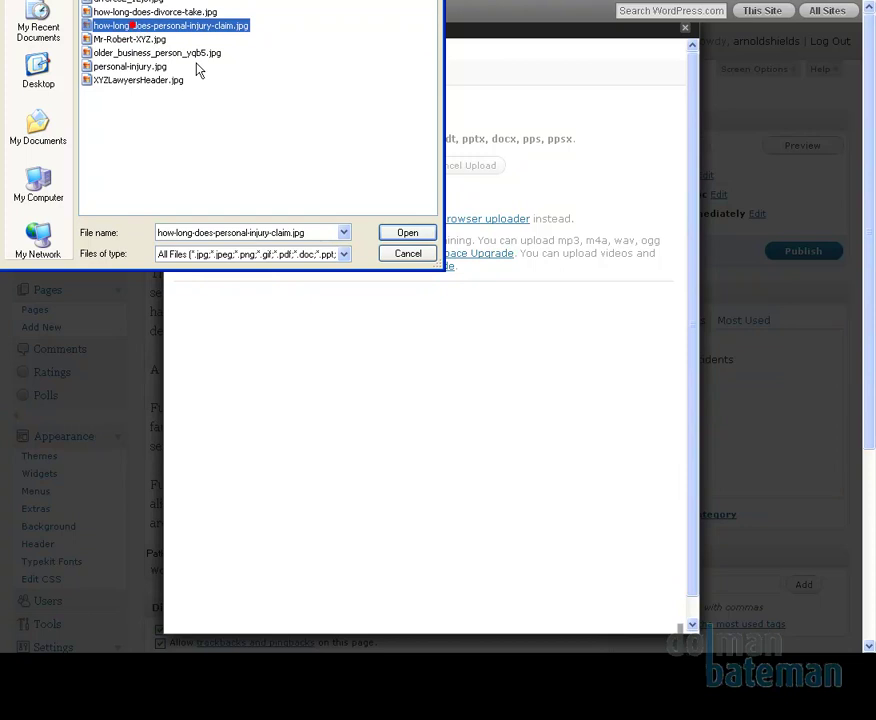
{"action": "left_click", "coordinate": [399, 233]}
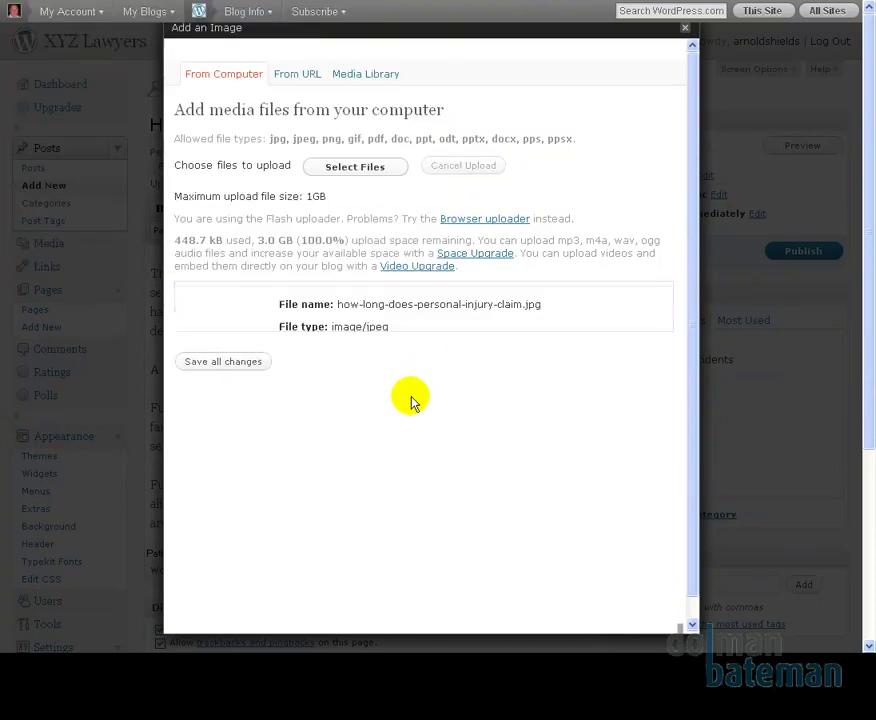
Give the image the alternate text "how long does personal injury claim take" and insert it right-aligned at medium size.
{"action": "left_click", "coordinate": [368, 463]}
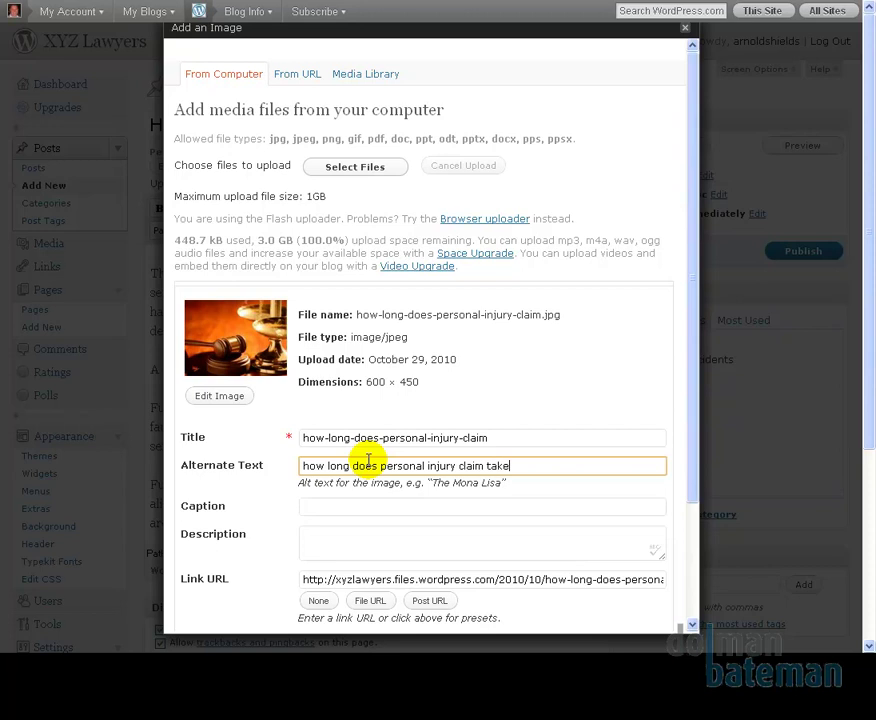
{"action": "scroll", "coordinate": [569, 534], "scroll_direction": "down", "scroll_amount": 3}
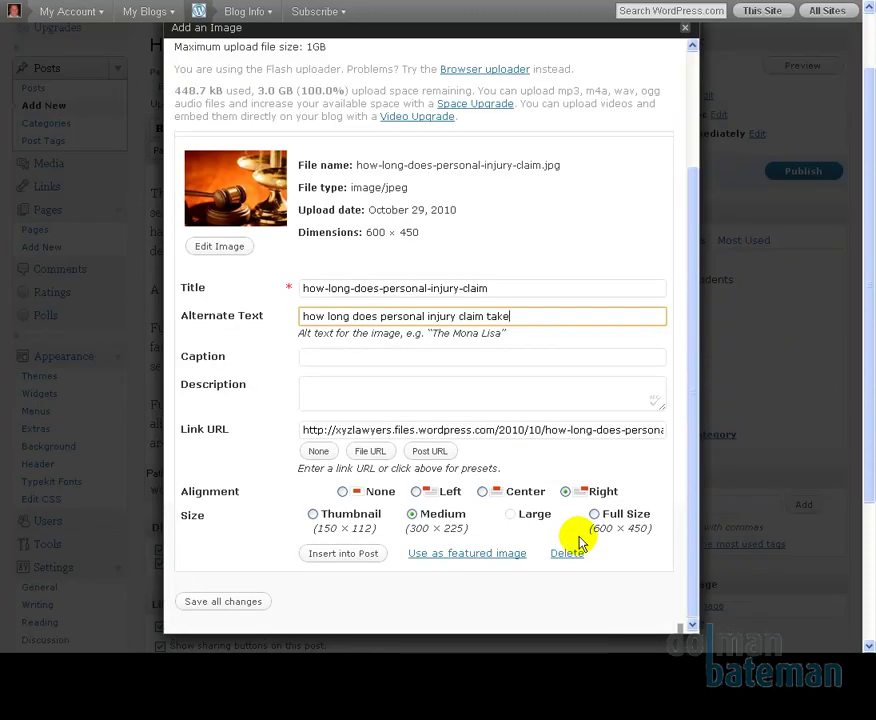
{"action": "left_click", "coordinate": [326, 553]}
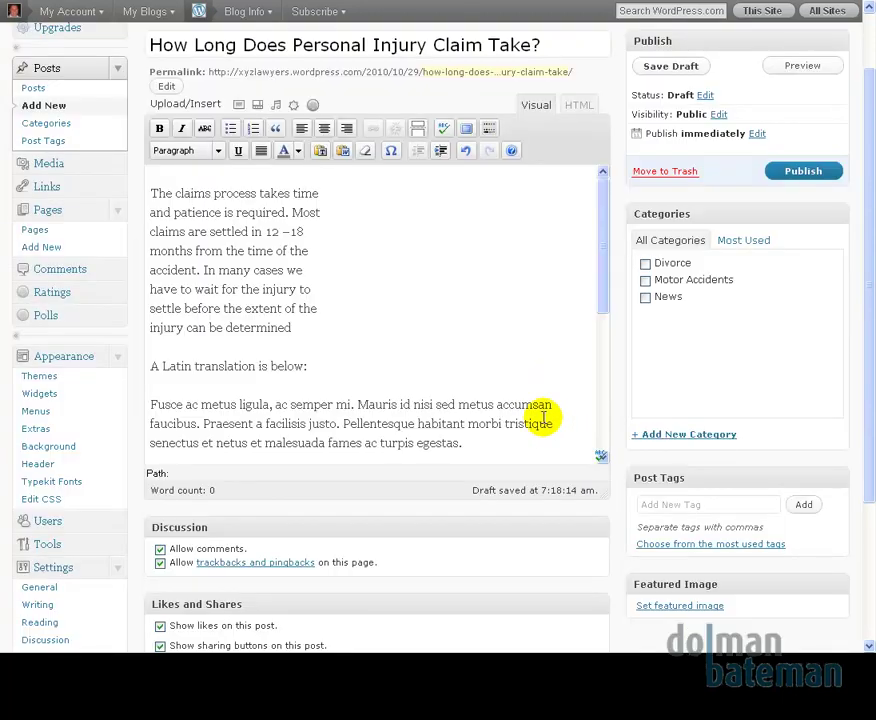
Assign the personal injury post to the Motor Accidents category and publish it.
{"action": "left_click", "coordinate": [645, 280]}
{"action": "left_click", "coordinate": [778, 174]}
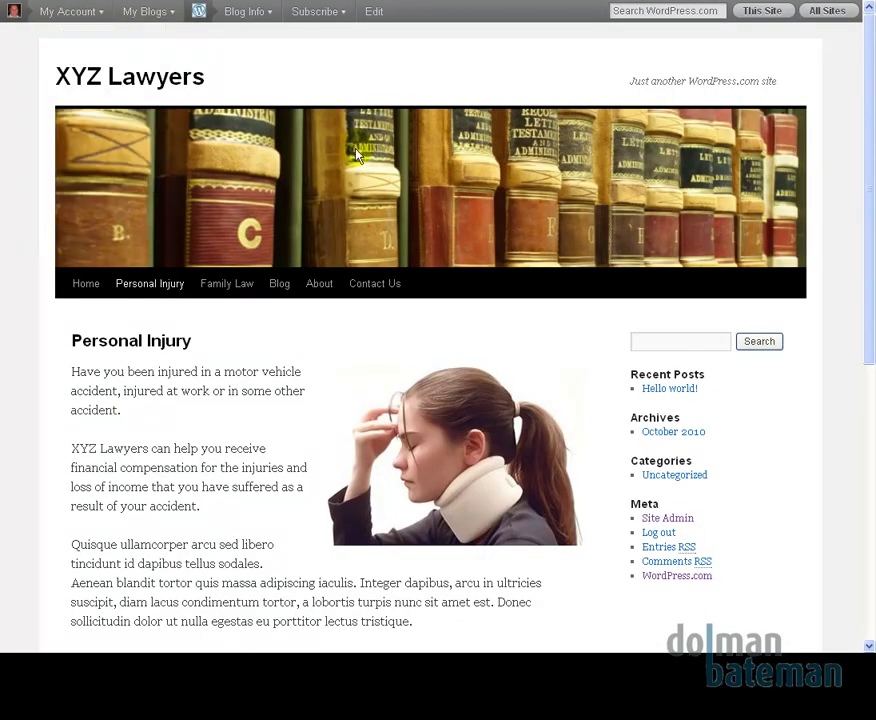
Examine the two published posts on the live site's Blog page.
{"action": "left_click", "coordinate": [281, 285]}
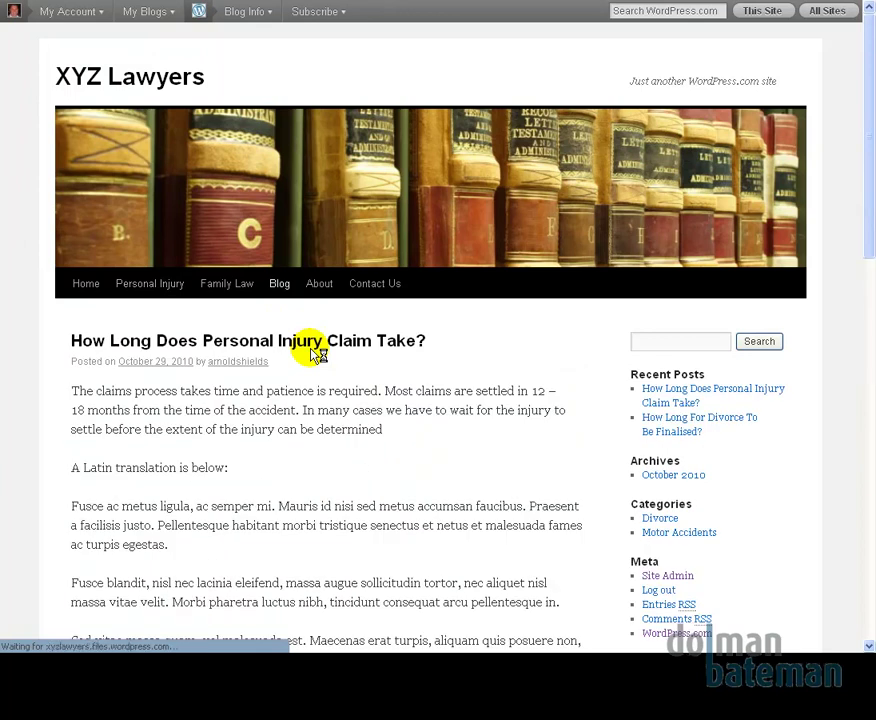
{"action": "scroll", "coordinate": [310, 348], "scroll_direction": "down", "scroll_amount": 7}
{"action": "scroll", "coordinate": [297, 338], "scroll_direction": "up", "scroll_amount": 2}
{"action": "scroll", "coordinate": [297, 338], "scroll_direction": "up", "scroll_amount": 2}
{"action": "scroll", "coordinate": [297, 336], "scroll_direction": "down", "scroll_amount": 9}
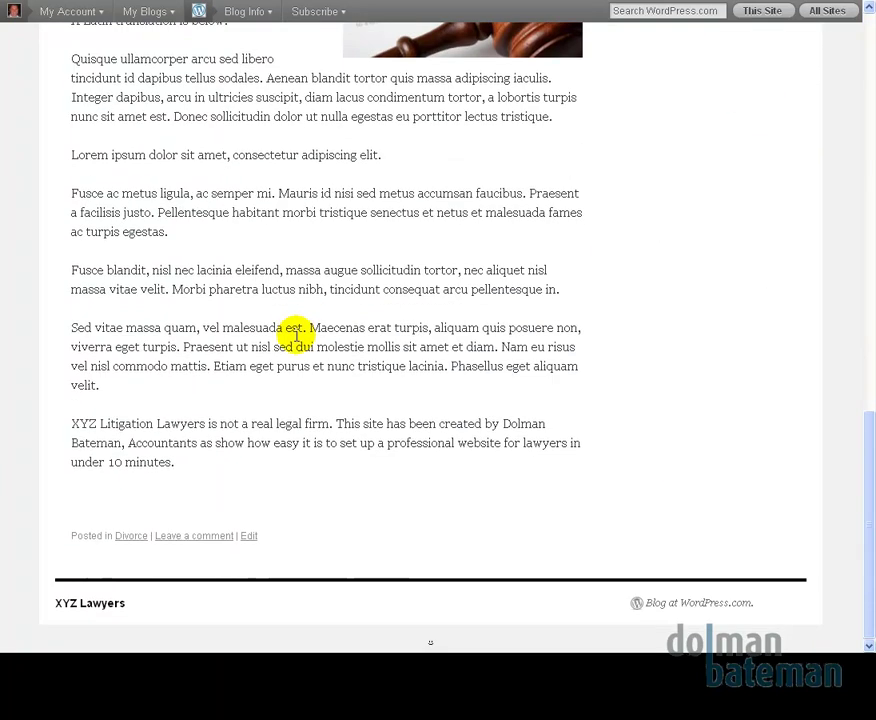
{"action": "scroll", "coordinate": [297, 336], "scroll_direction": "up", "scroll_amount": 9}
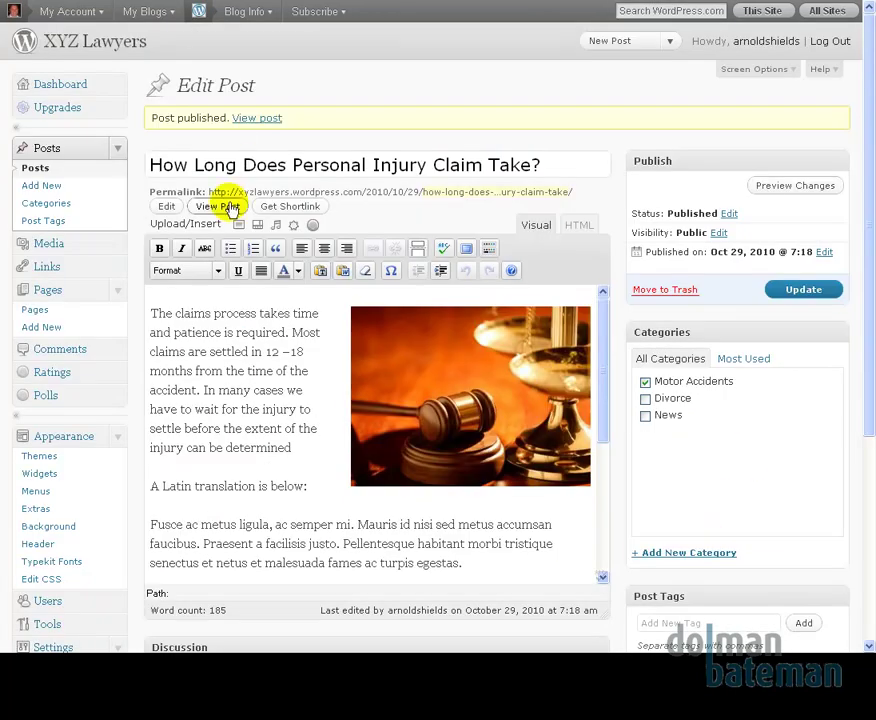
Remove the Archives and Meta widgets from the Primary Widget Area.
{"action": "scroll", "coordinate": [200, 277], "scroll_direction": "down", "scroll_amount": 5}
{"action": "scroll", "coordinate": [200, 277], "scroll_direction": "down", "scroll_amount": 3}
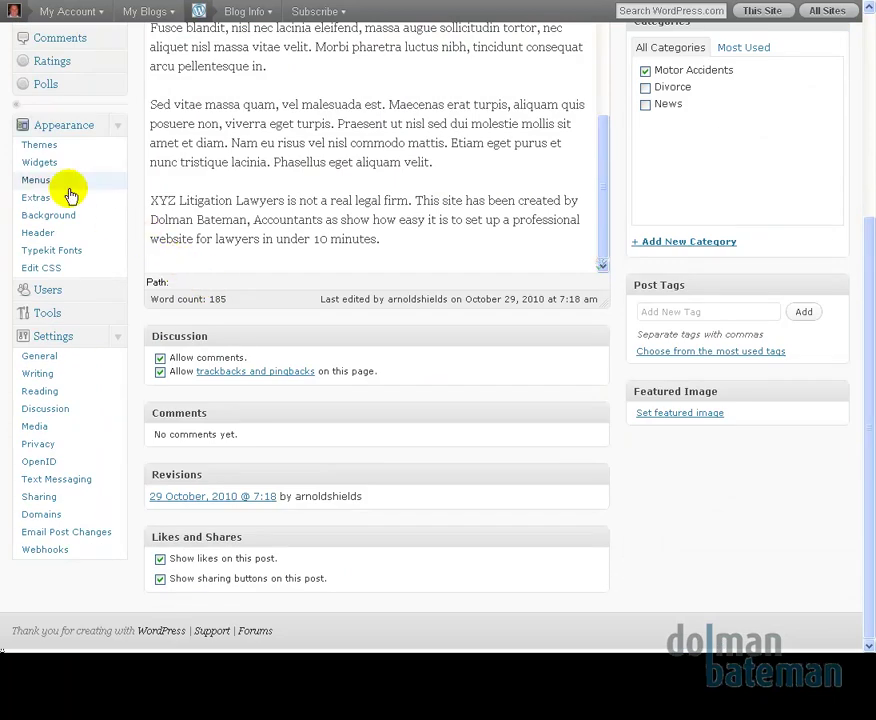
{"action": "left_click", "coordinate": [39, 162]}
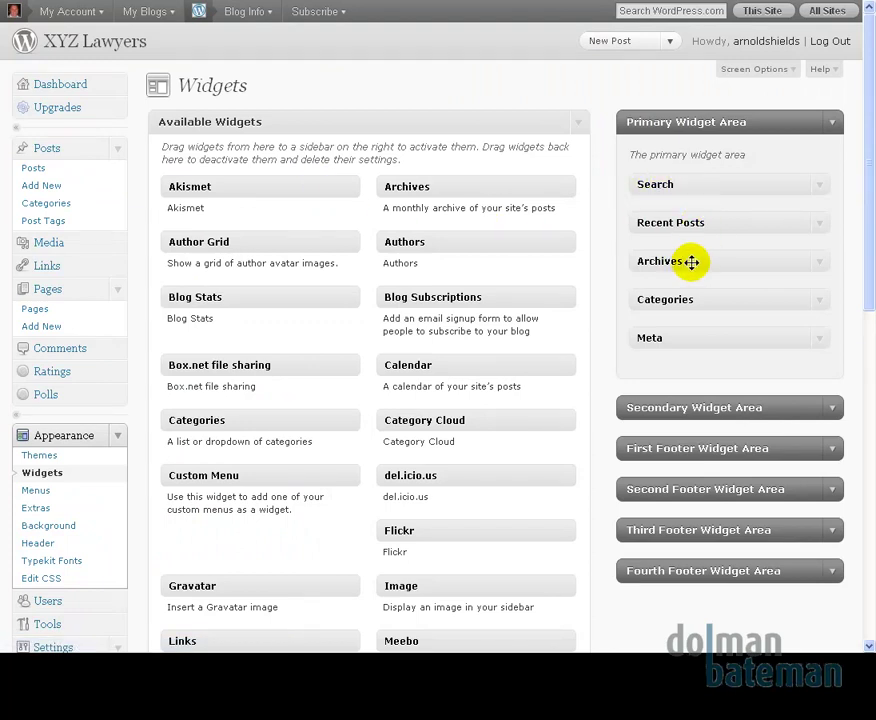
{"action": "left_click_drag", "start_coordinate": [690, 262], "coordinate": [310, 315]}
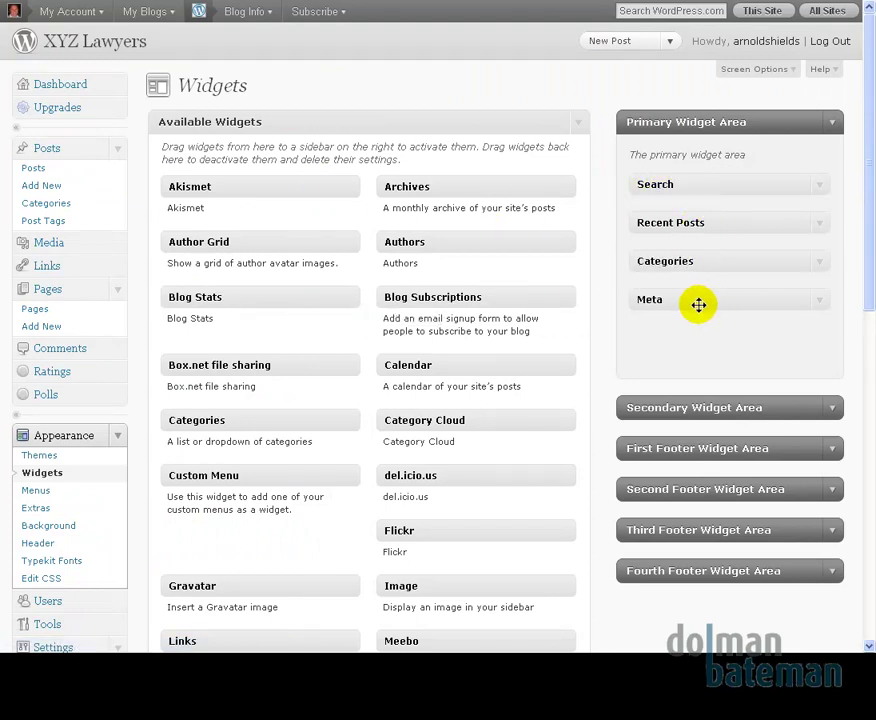
{"action": "left_click_drag", "start_coordinate": [698, 304], "coordinate": [497, 336]}
Add the Blog Subscriptions widget above Search in the Primary Widget Area and move Categories above Recent Posts.
{"action": "left_click_drag", "start_coordinate": [444, 296], "coordinate": [686, 177]}
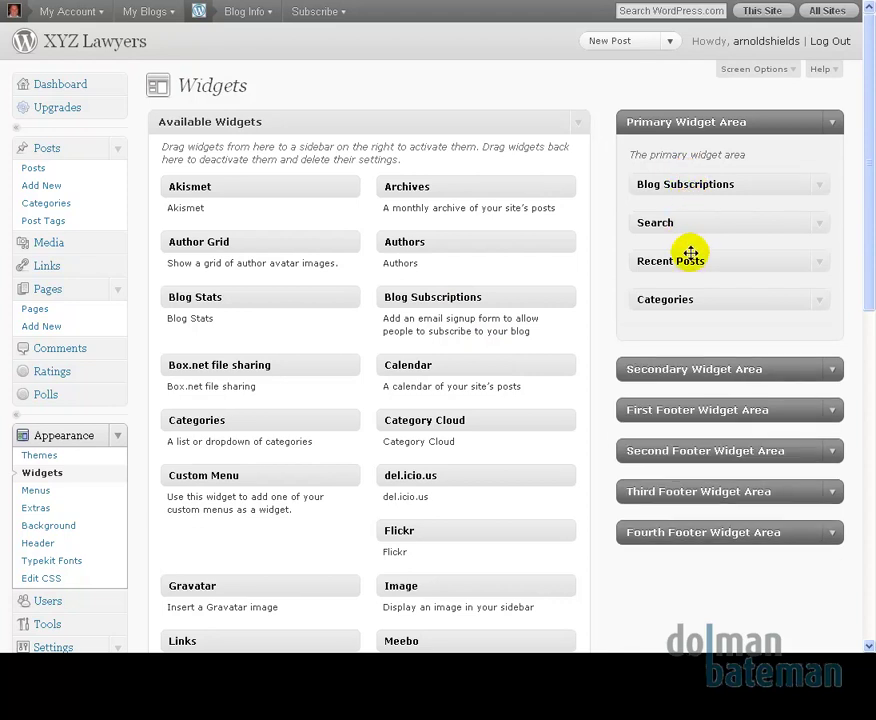
{"action": "left_click_drag", "start_coordinate": [685, 299], "coordinate": [704, 266]}
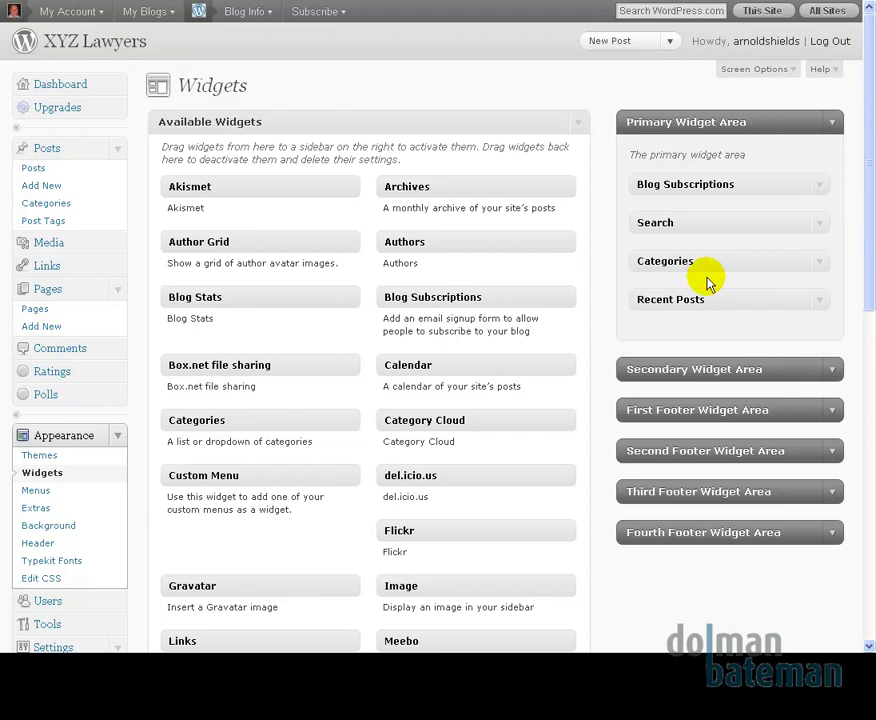
Examine the live site's sidebar and its Home, Personal Injury, Family Law, Blog, About and Contact Us pages.
{"action": "left_click", "coordinate": [118, 38]}
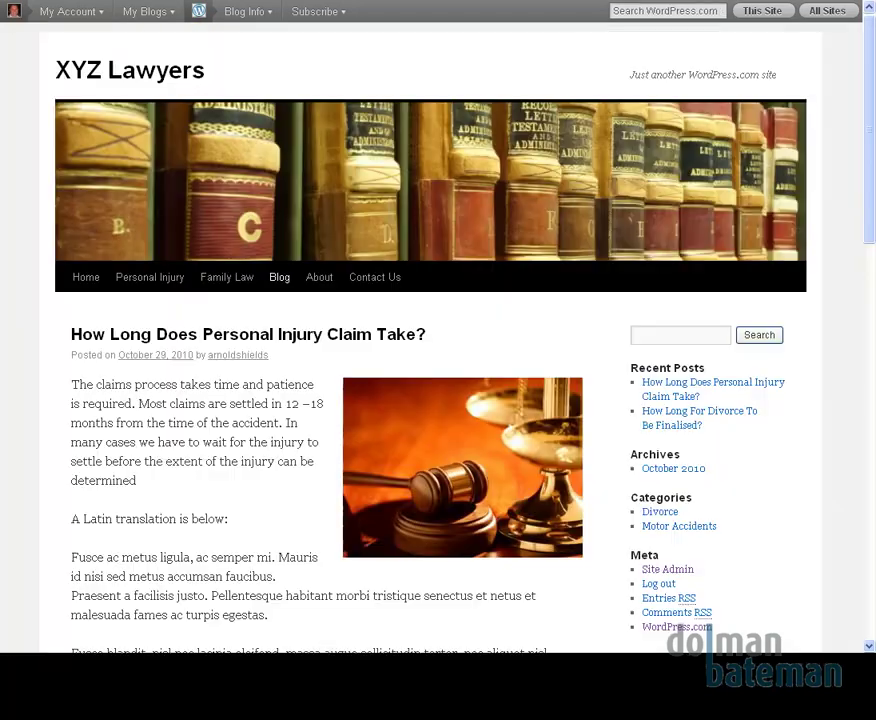
{"action": "left_click", "coordinate": [95, 1]}
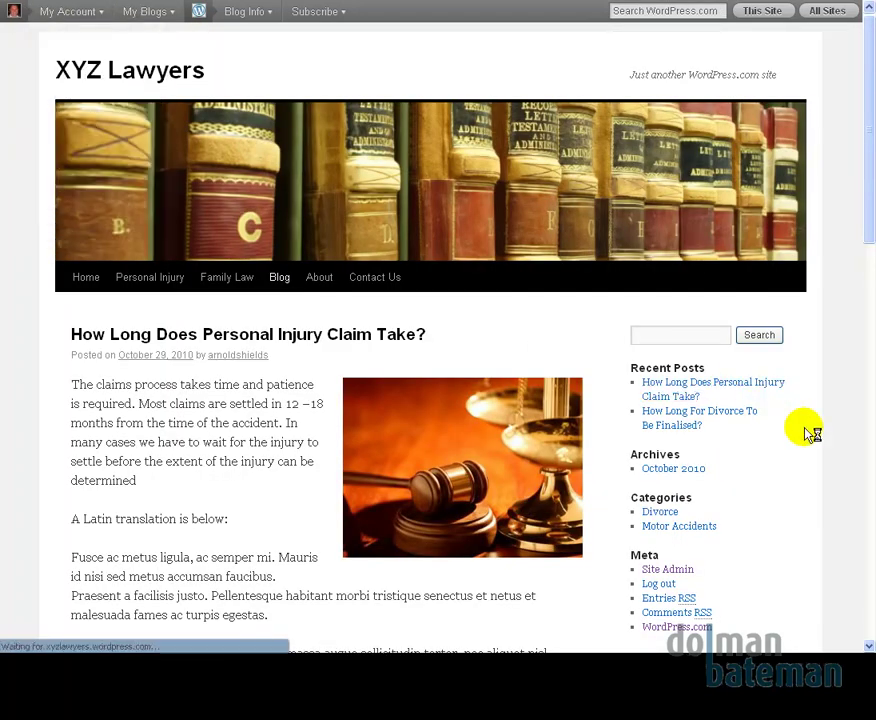
{"action": "scroll", "coordinate": [815, 400], "scroll_direction": "down", "scroll_amount": 3}
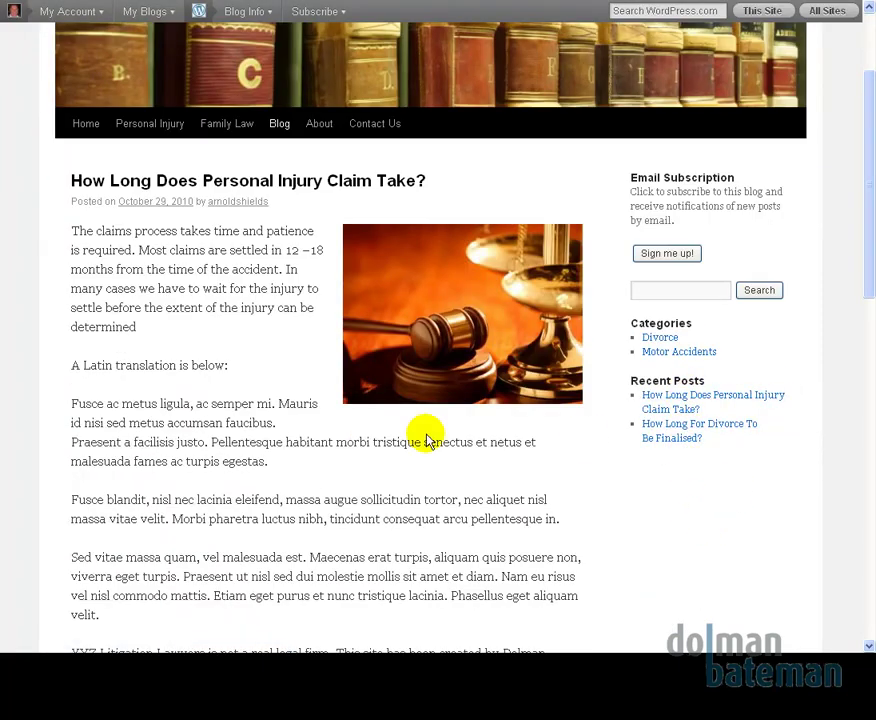
{"action": "scroll", "coordinate": [252, 390], "scroll_direction": "up", "scroll_amount": 3}
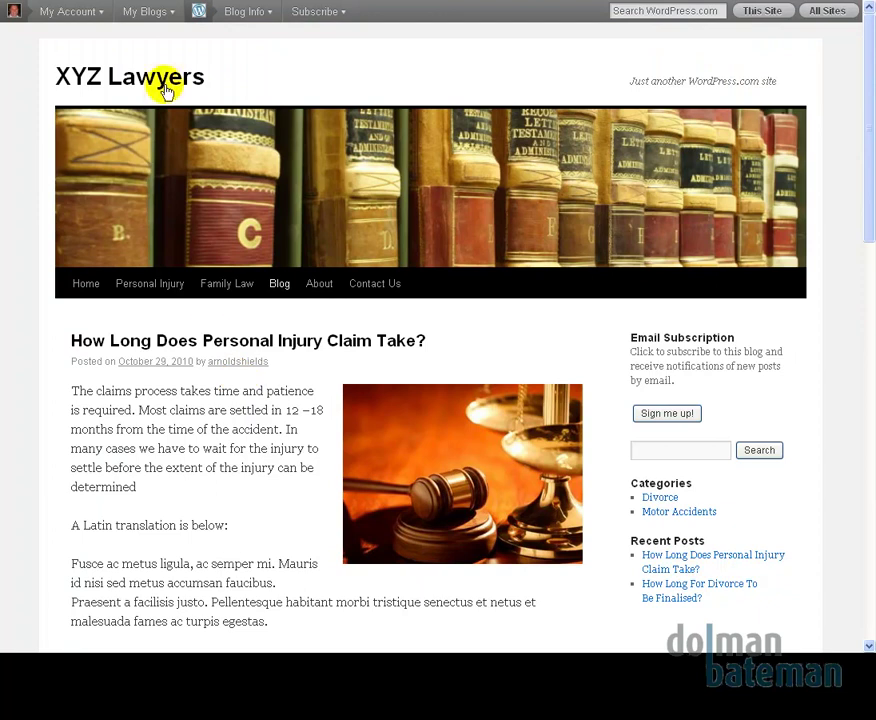
{"action": "left_click", "coordinate": [82, 285]}
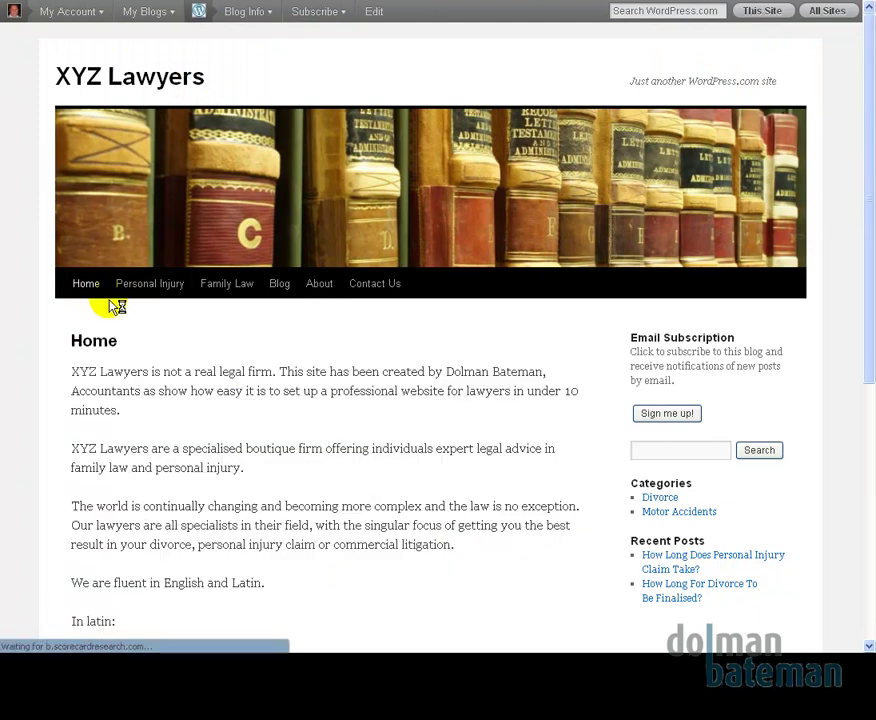
{"action": "left_click", "coordinate": [153, 298]}
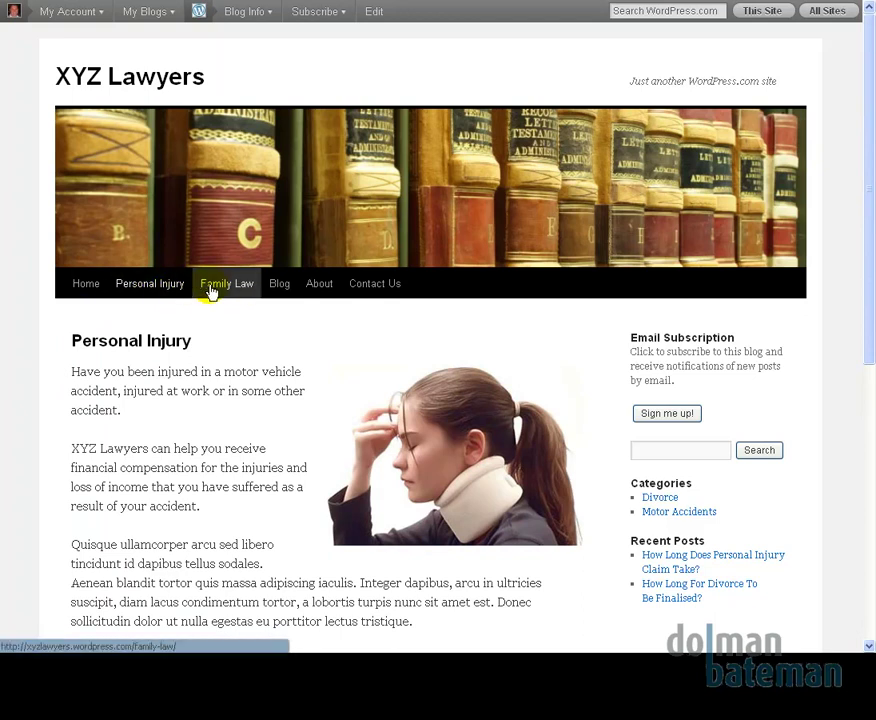
{"action": "left_click", "coordinate": [241, 290]}
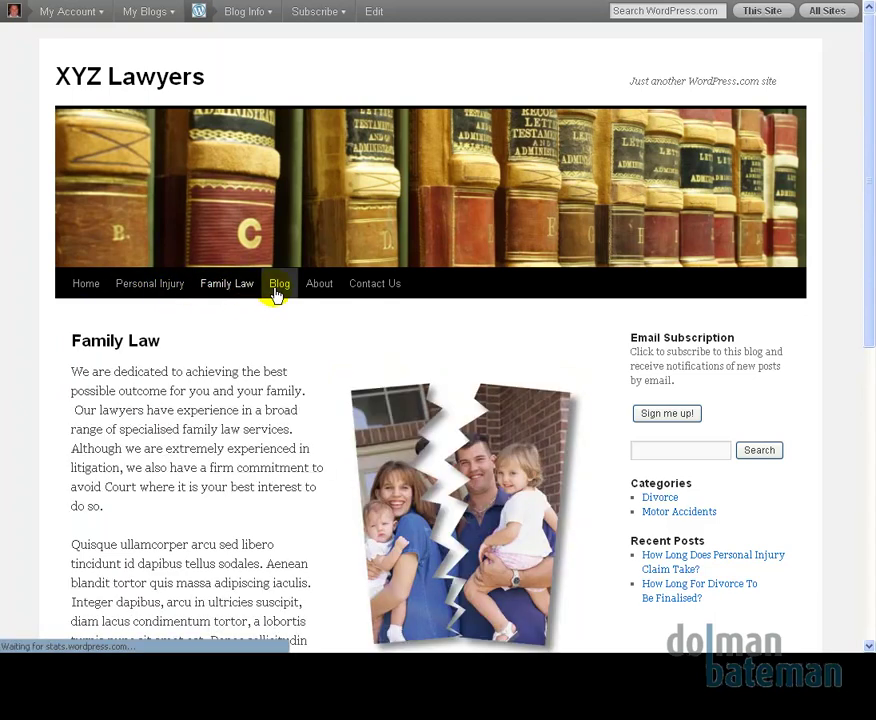
{"action": "left_click", "coordinate": [279, 288]}
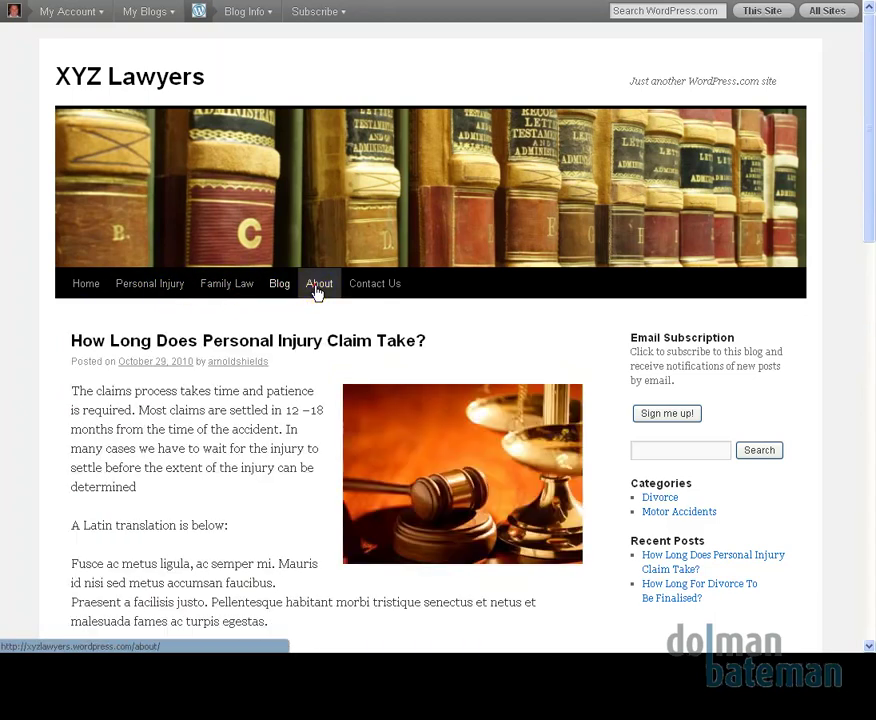
{"action": "left_click", "coordinate": [316, 288]}
{"action": "left_click", "coordinate": [360, 290]}
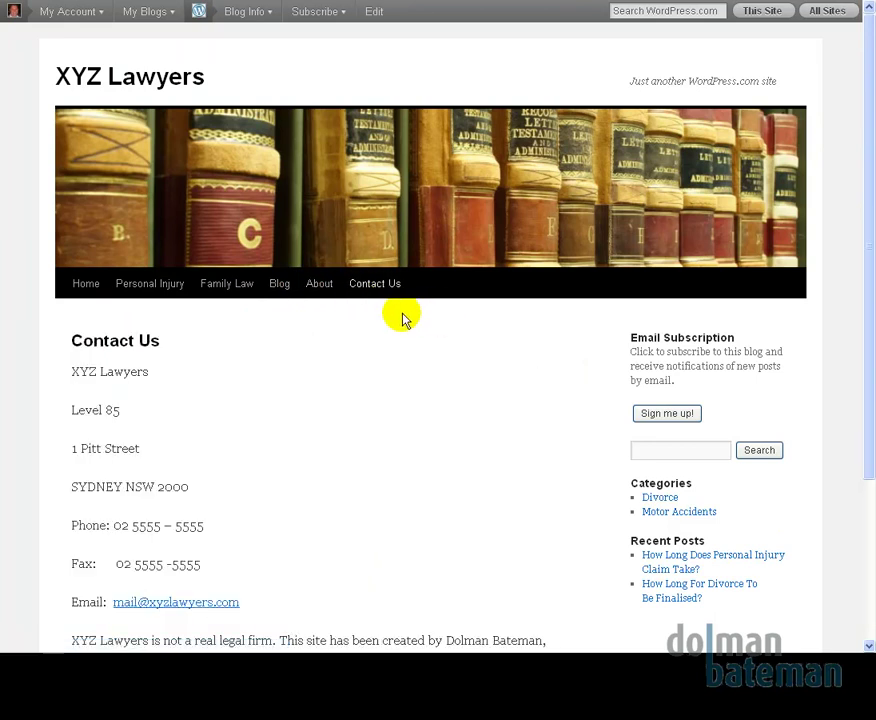